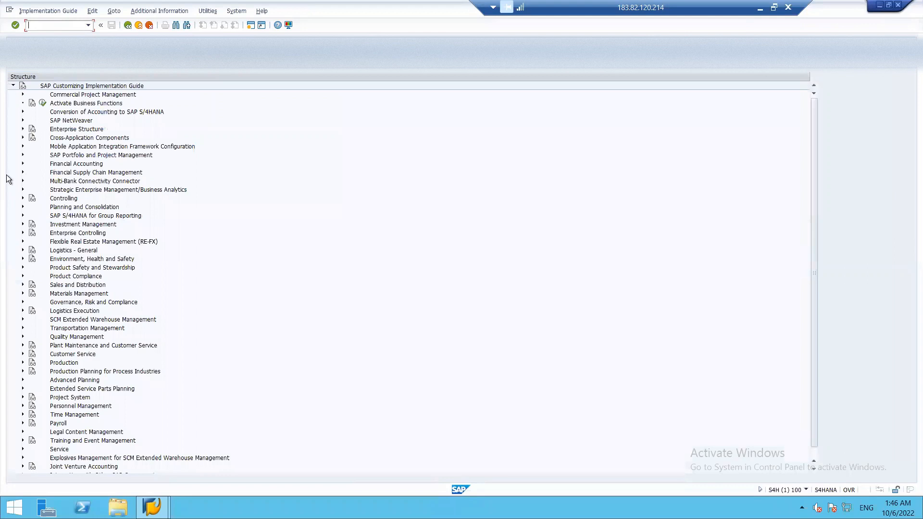
# Open Define Interest Calculation Types in the global settings for General Ledger bank account interest calculation.
pyautogui.click(23, 164)
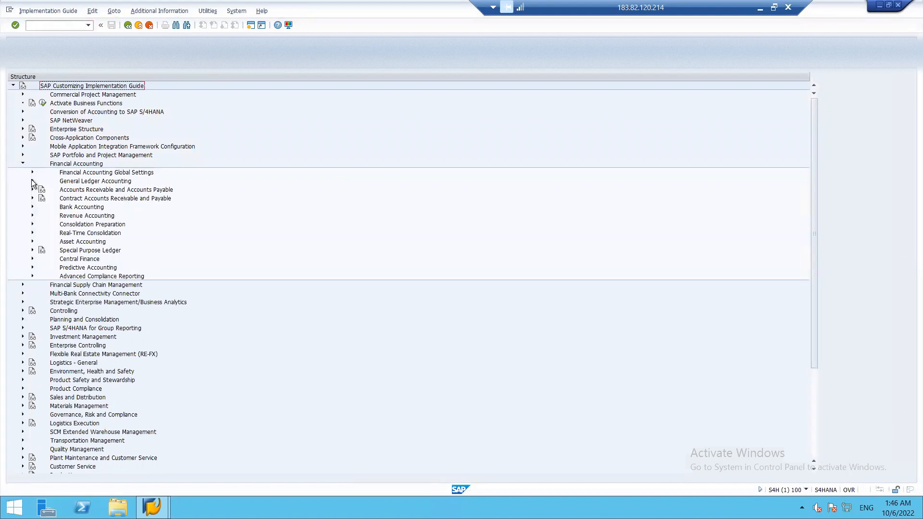
pyautogui.click(31, 181)
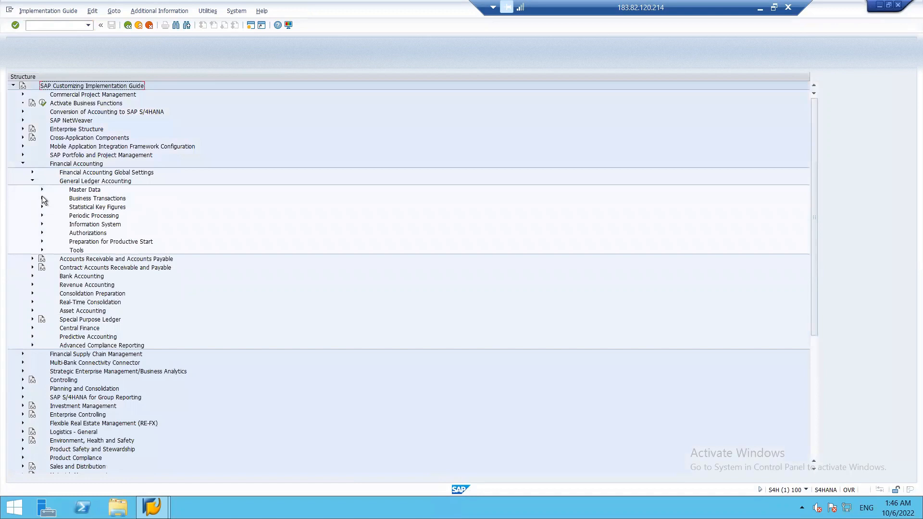
pyautogui.click(42, 197)
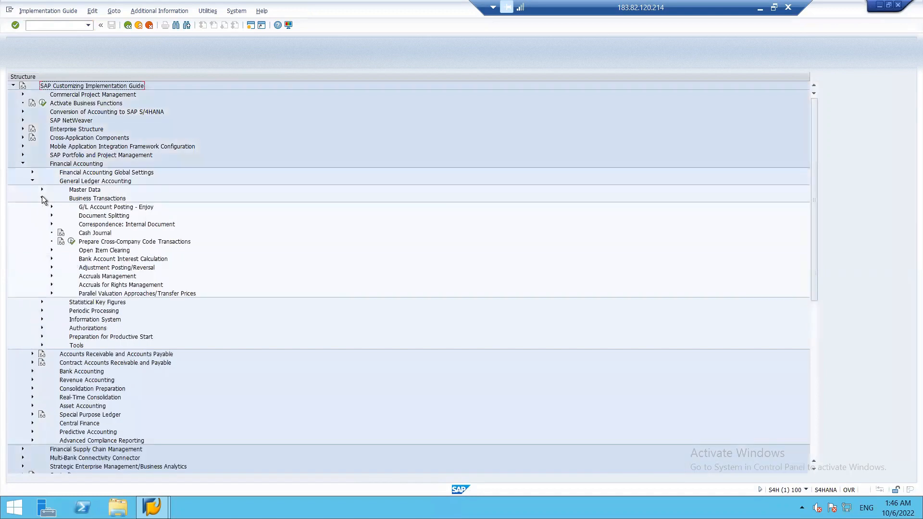
pyautogui.click(52, 259)
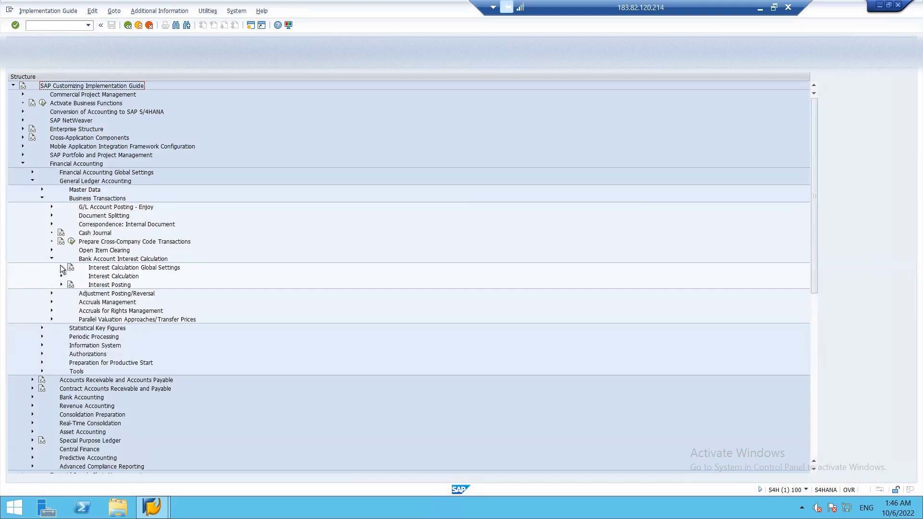
pyautogui.click(61, 267)
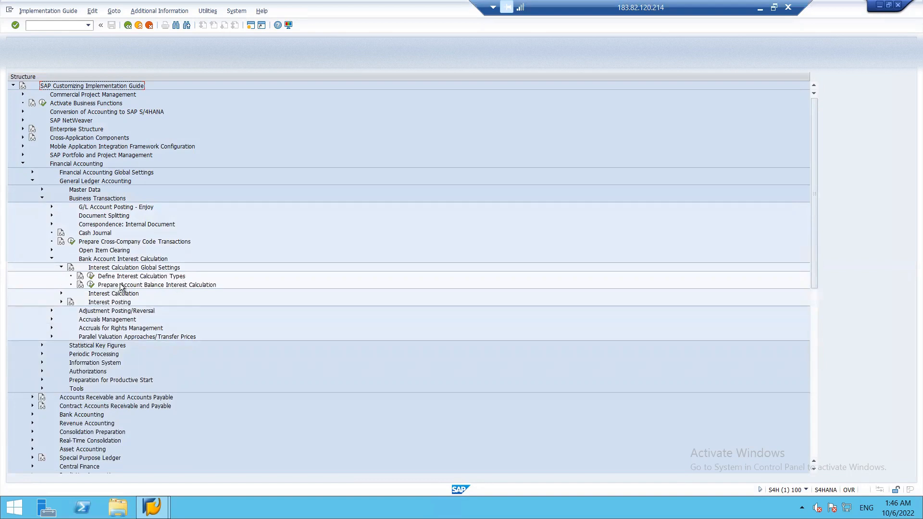
pyautogui.click(95, 277)
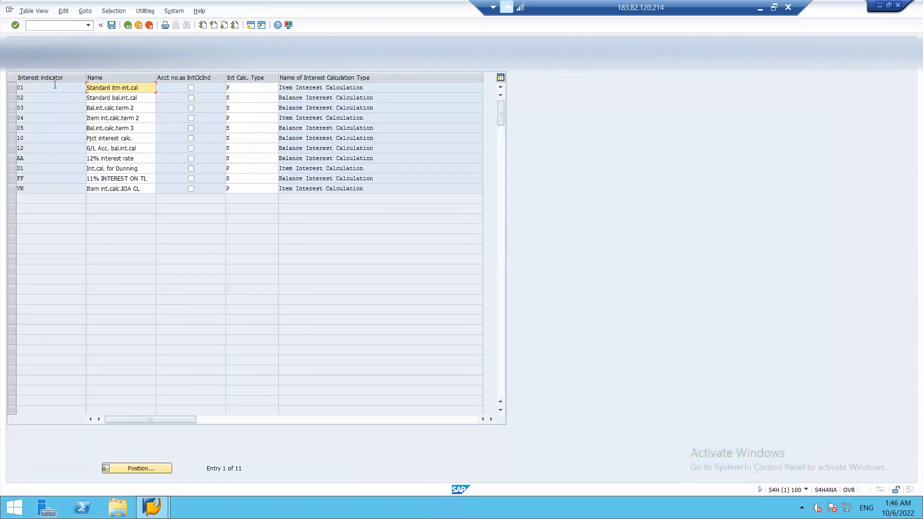
# Add a new interest indicator FI named "INTEREST CALCUTAION" with interest calculation type S, Balance Interest Calculation.
pyautogui.click(47, 68)
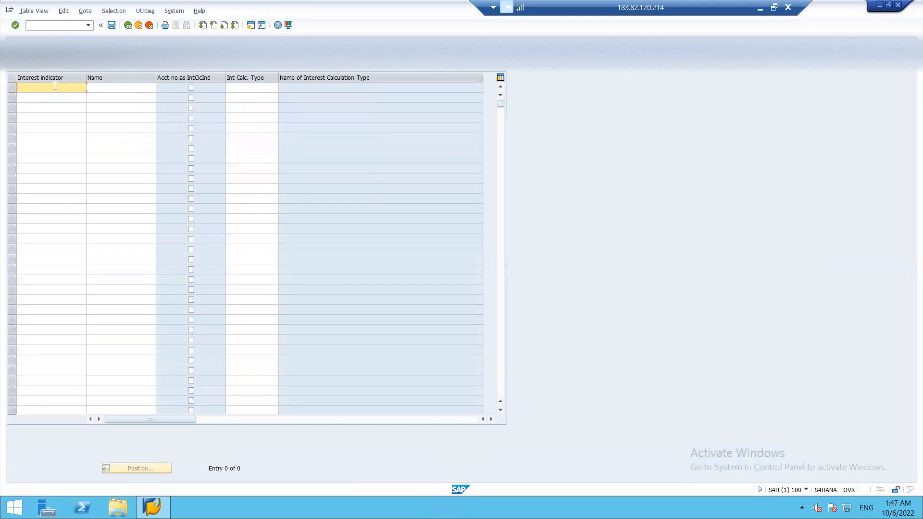
pyautogui.write('FI')
pyautogui.press('Tab')
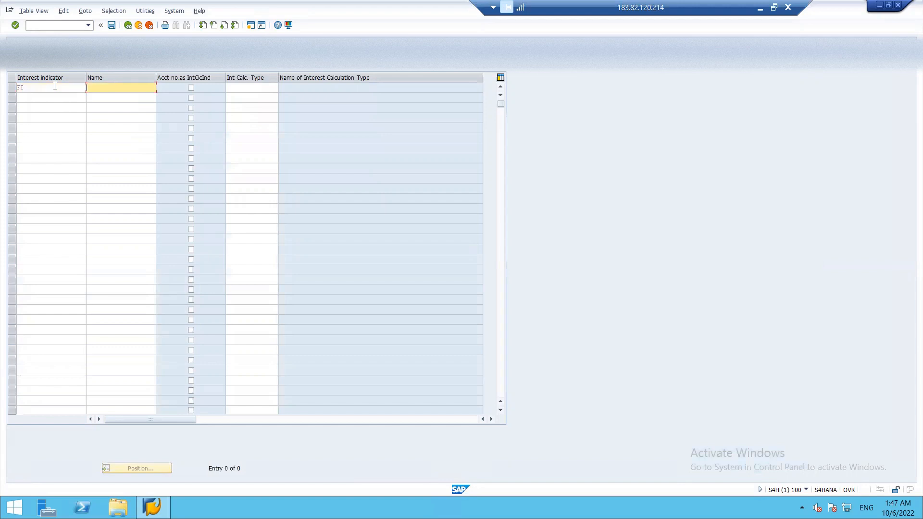
pyautogui.write('INTEREST CALCUTAION')
pyautogui.click(235, 88)
pyautogui.click(283, 90)
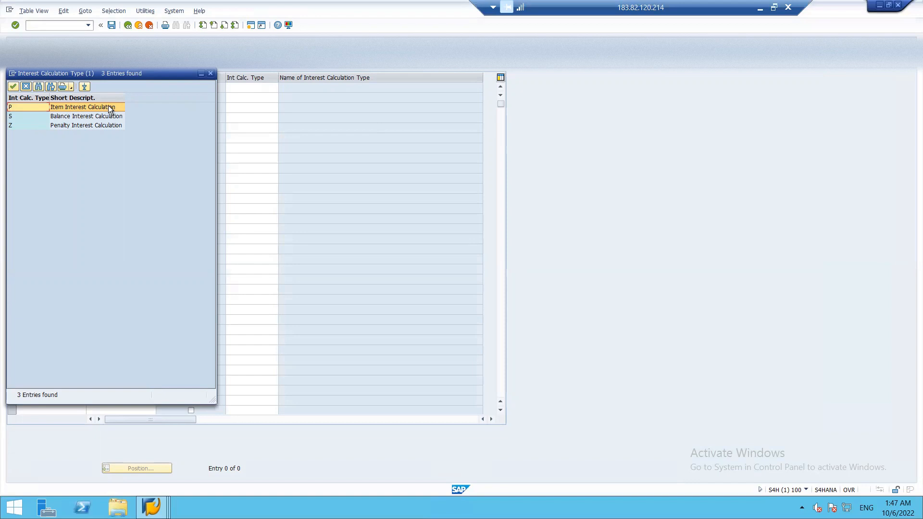
pyautogui.doubleClick(71, 120)
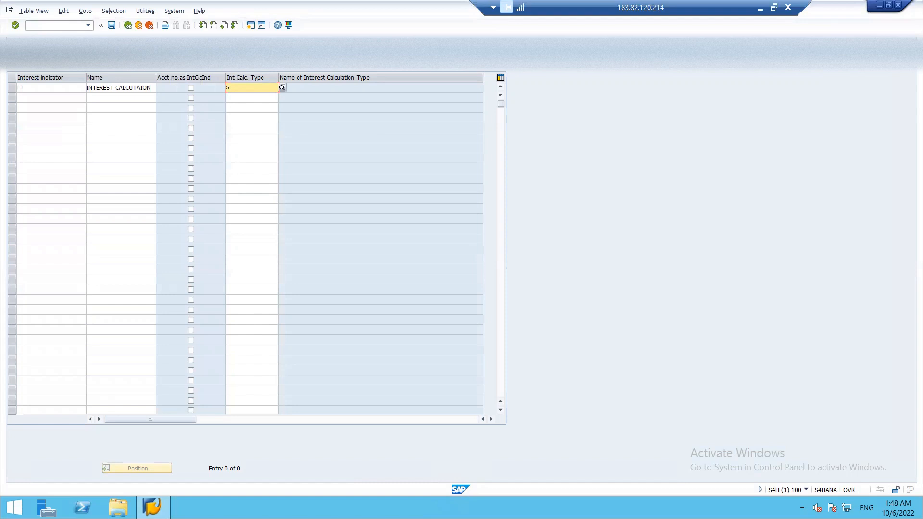
# Save the new interest calculation type to the proposed customizing request and return to the implementation guide.
pyautogui.click(111, 25)
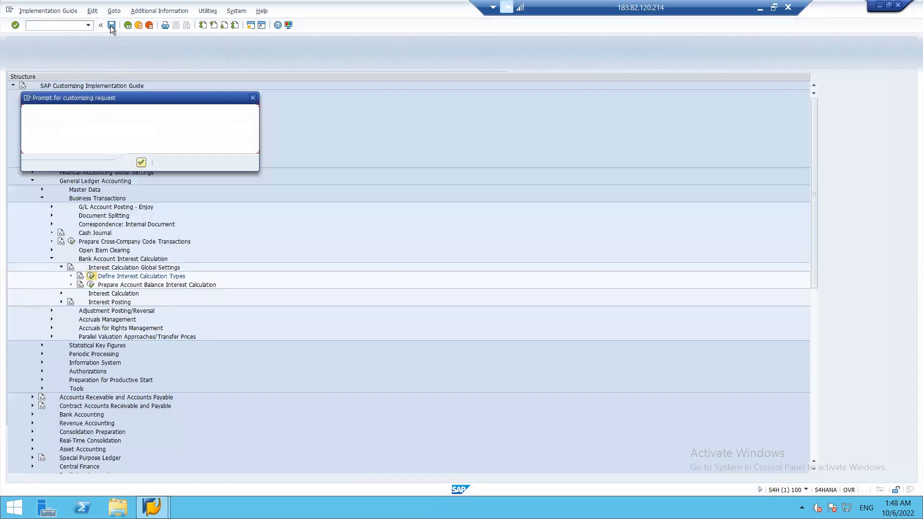
pyautogui.click(141, 163)
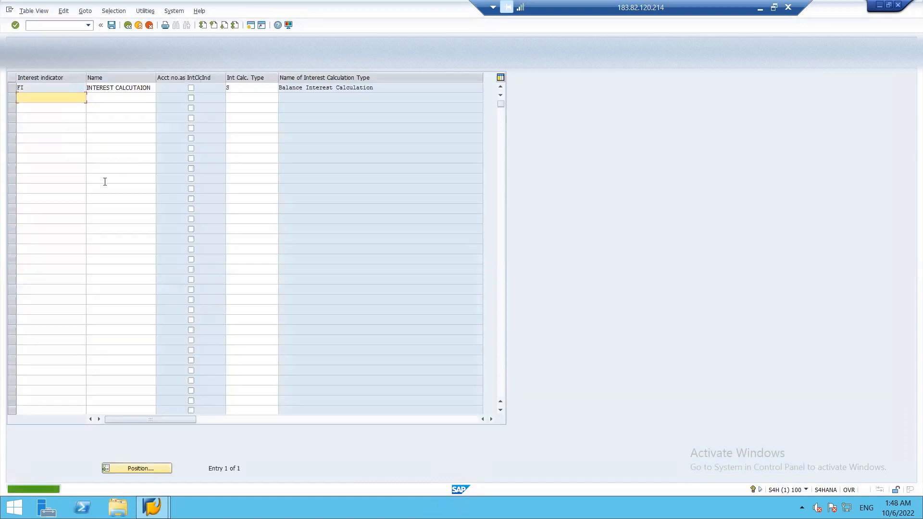
pyautogui.press('F3')
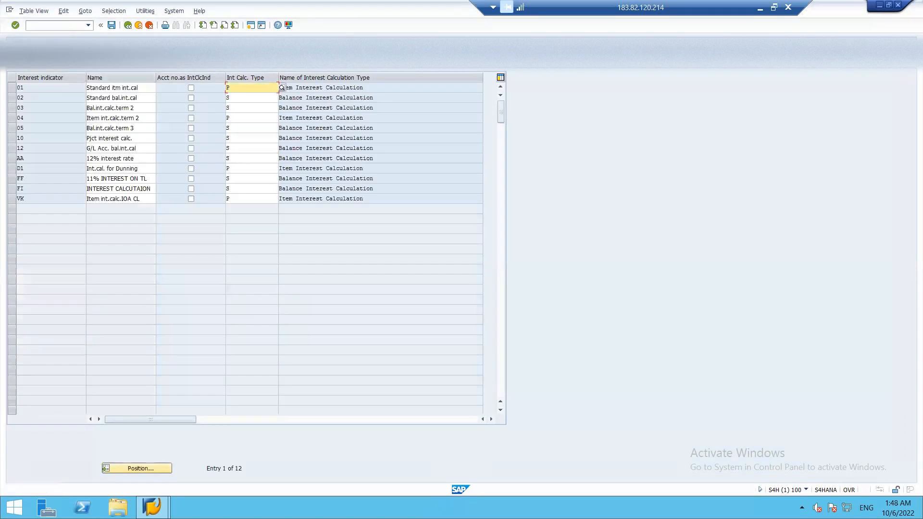
pyautogui.press('F3')
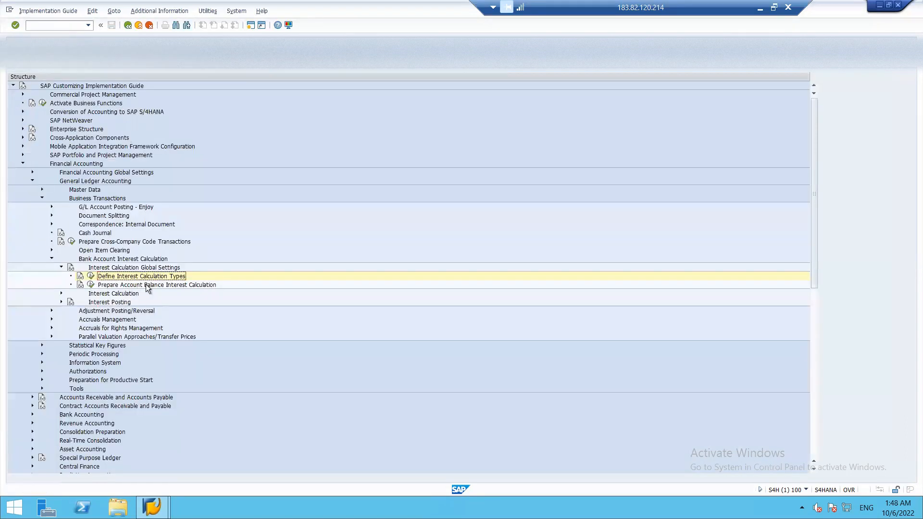
# Create a Prepare Account Balance Interest Calculation entry for indicator FI with an interest calculation frequency of 01 (1 month).
pyautogui.click(90, 285)
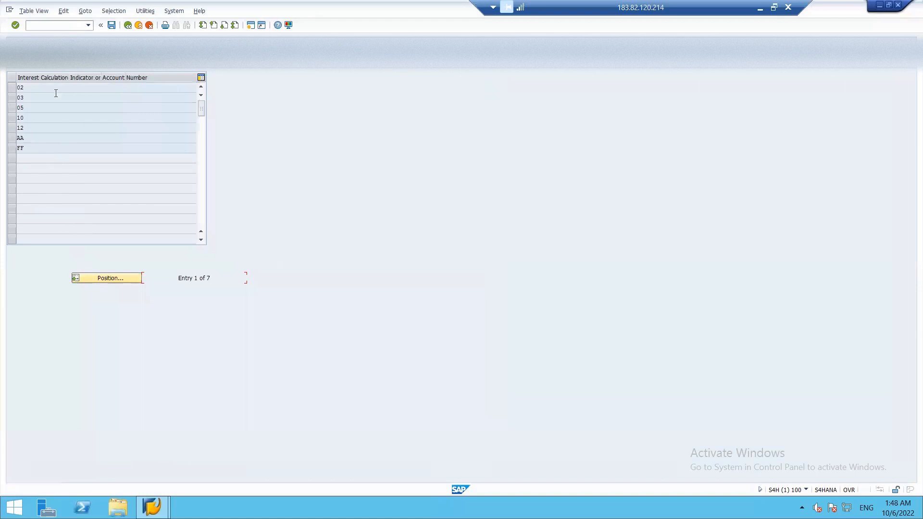
pyautogui.click(51, 68)
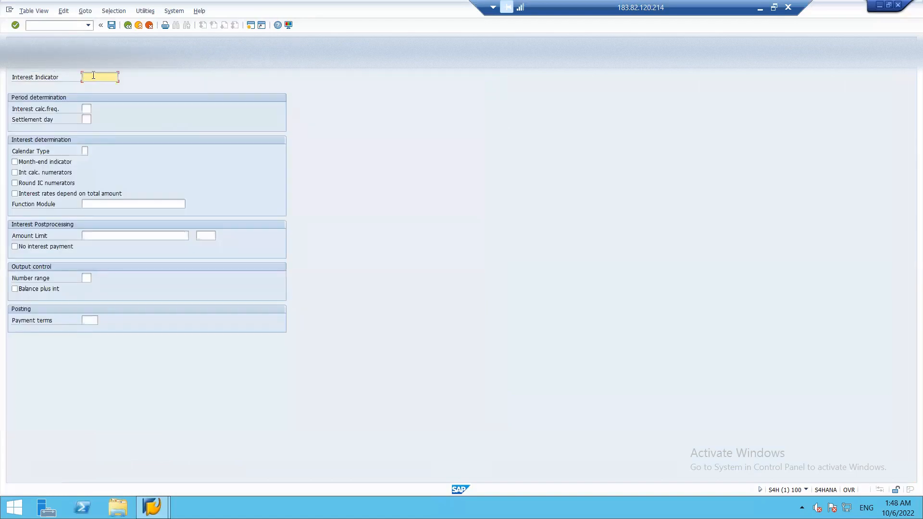
pyautogui.write('FI')
pyautogui.click(87, 109)
pyautogui.click(95, 109)
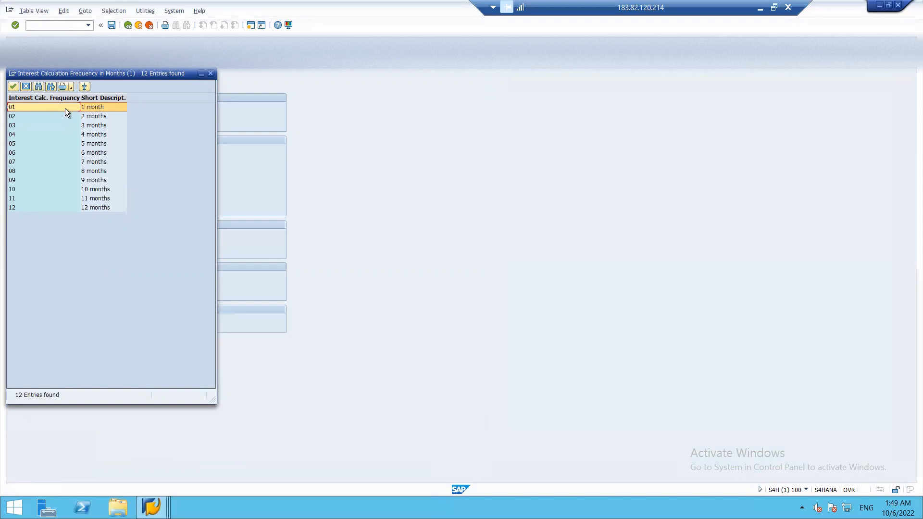
pyautogui.doubleClick(101, 111)
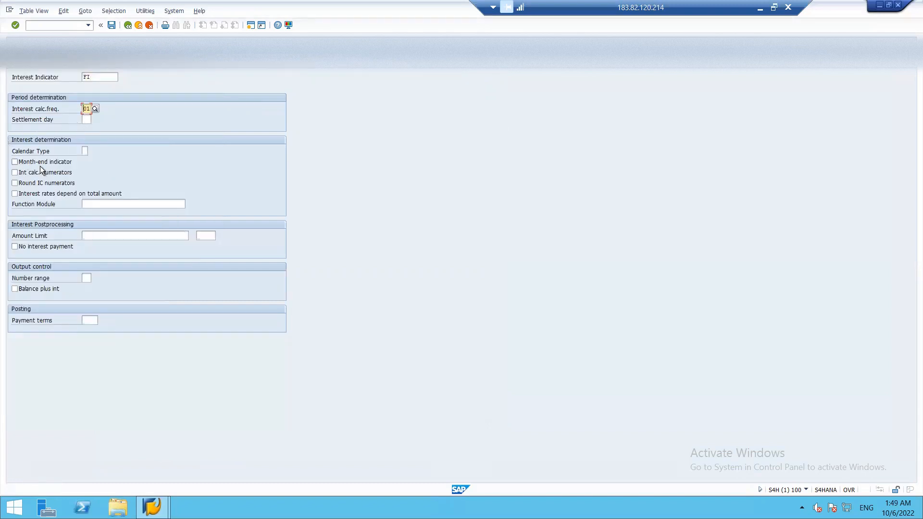
# Set the FI entry's calendar type to G (28,..,31/365) and enable Balance plus int.
pyautogui.click(84, 150)
pyautogui.click(92, 151)
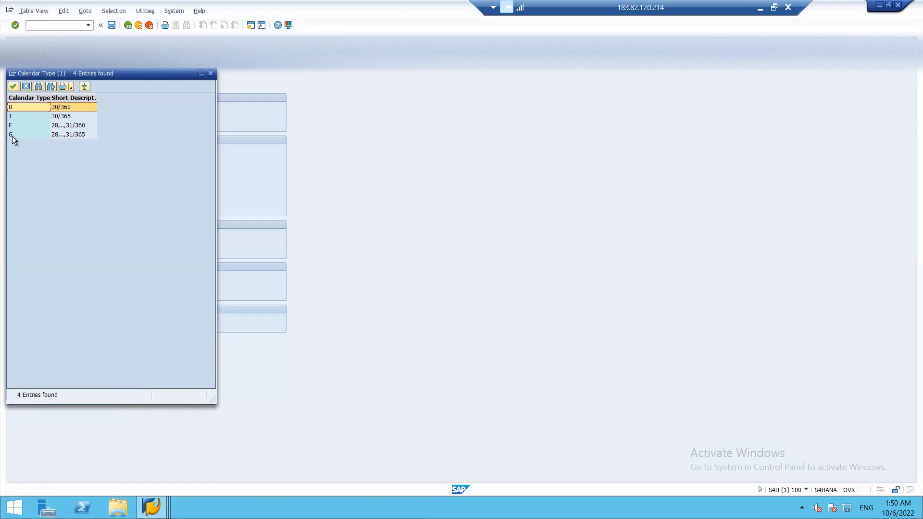
pyautogui.doubleClick(76, 133)
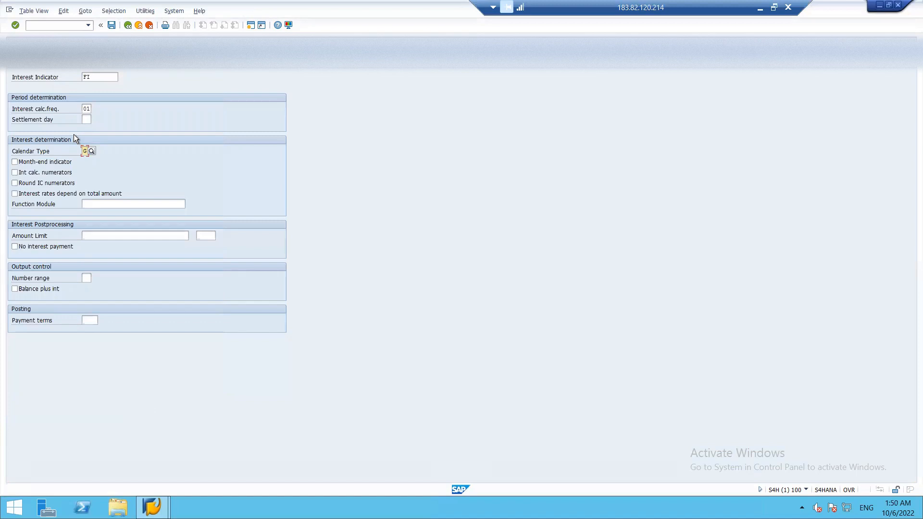
pyautogui.click(16, 290)
# Save the FI balance interest settings to the proposed customizing request and return to the implementation guide.
pyautogui.click(111, 25)
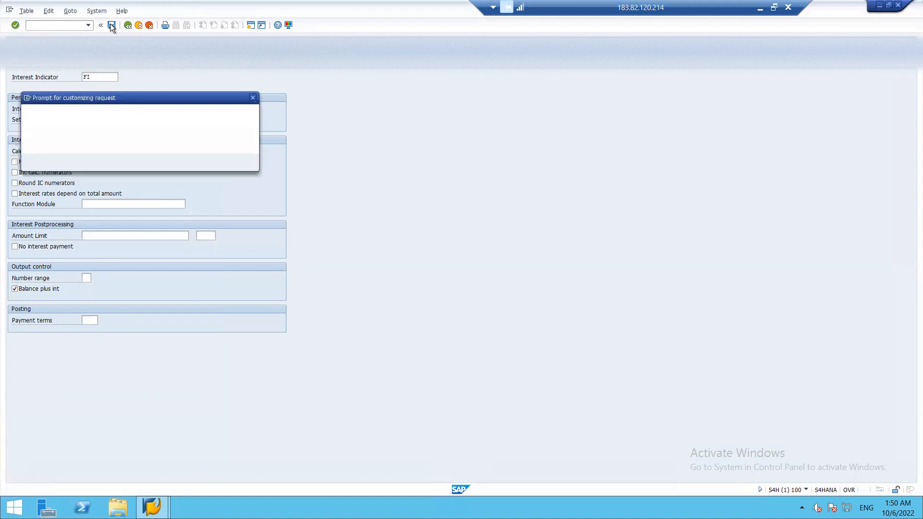
pyautogui.click(141, 163)
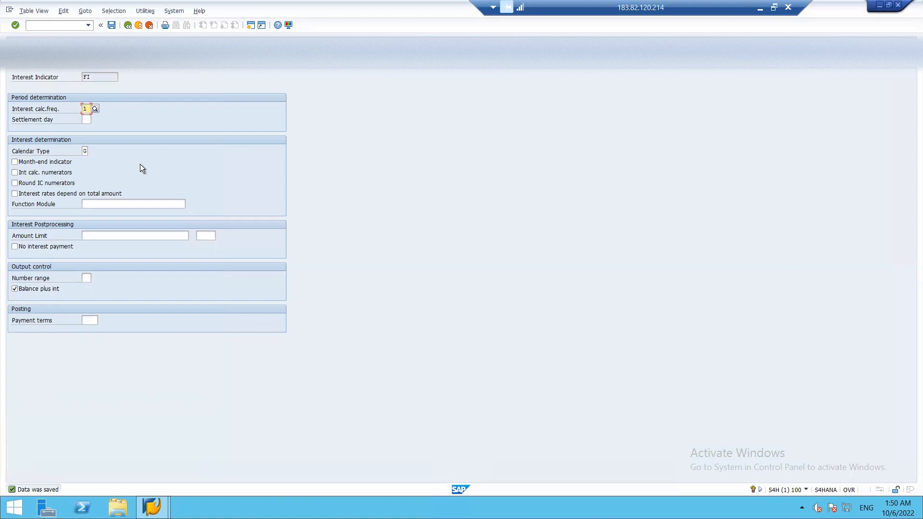
pyautogui.click(129, 29)
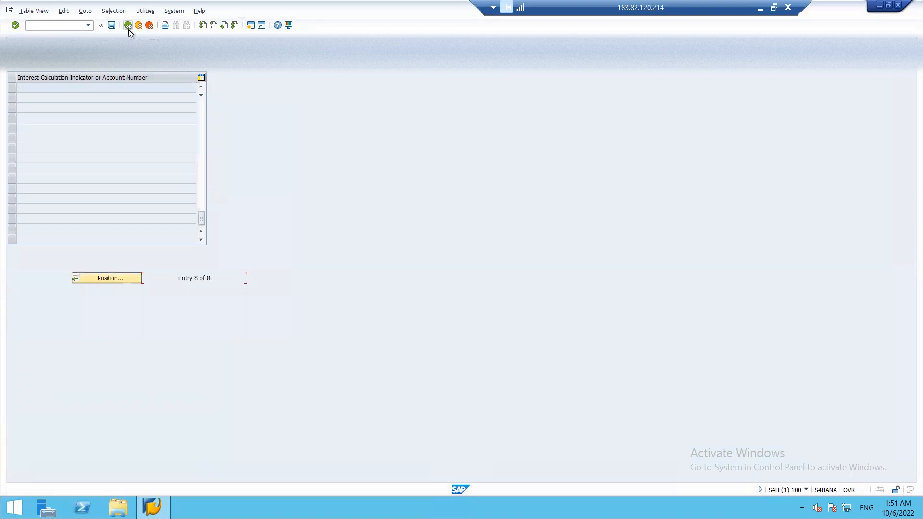
pyautogui.click(128, 30)
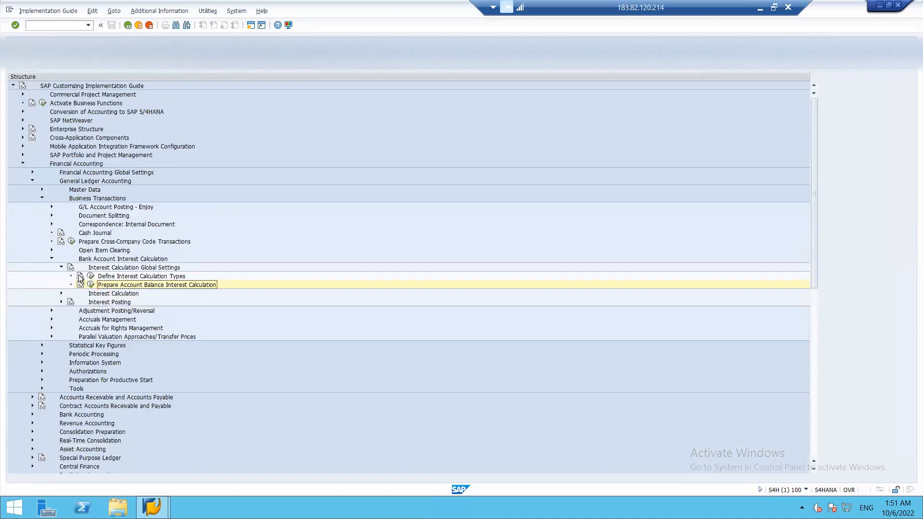
# Create a new reference interest rate I1 with the long text "INTEREST CALCULATION FOR TL" under Define Reference Interest Rates.
pyautogui.click(62, 293)
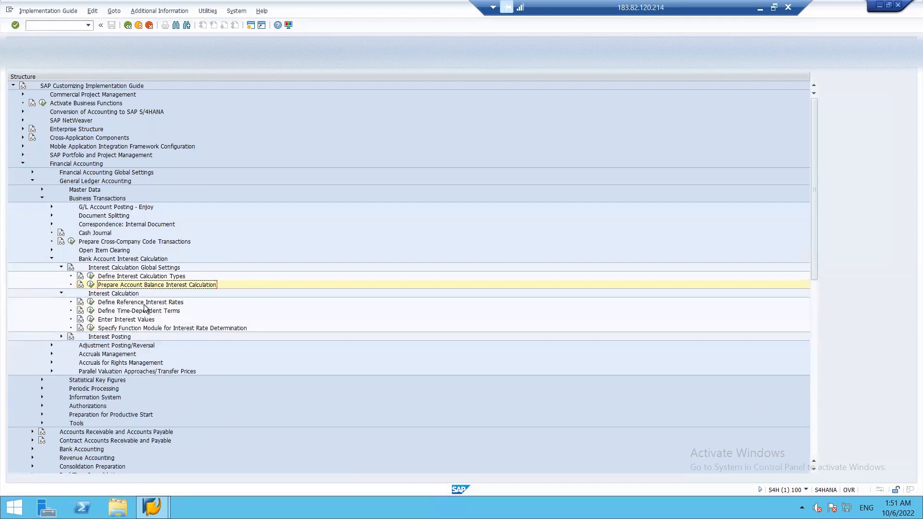
pyautogui.click(91, 302)
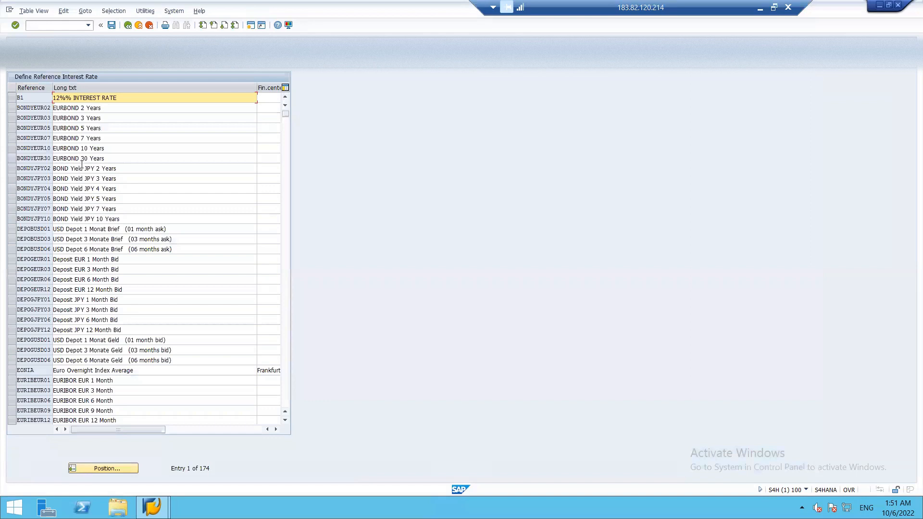
pyautogui.click(62, 60)
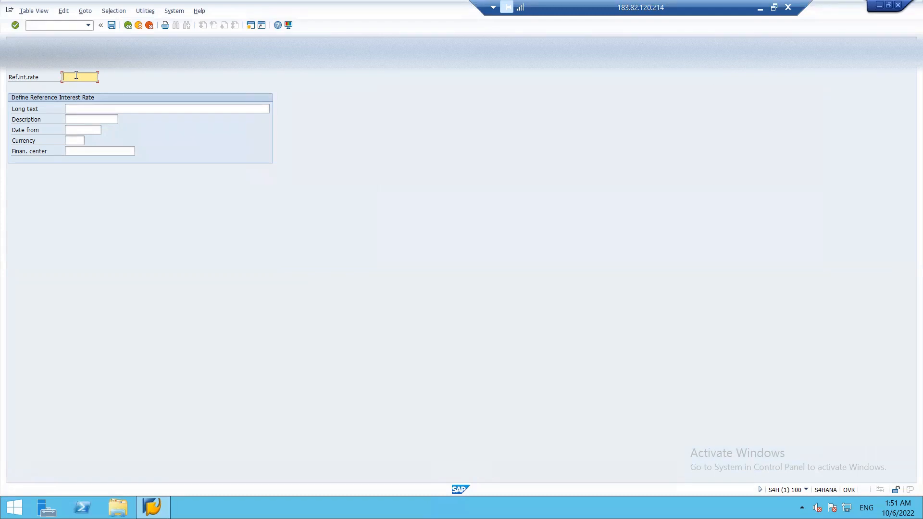
pyautogui.write('I1')
pyautogui.click(79, 107)
pyautogui.write('INTER')
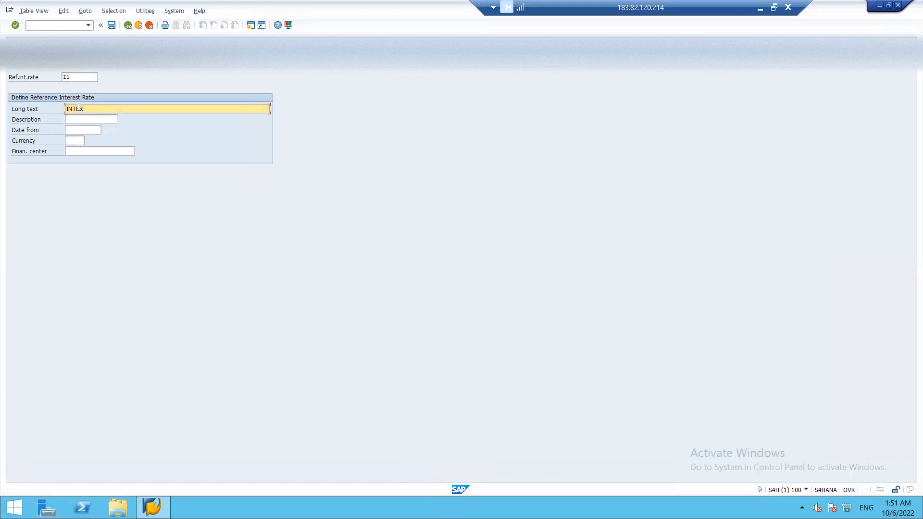
pyautogui.write('EST CALCULATION FOR TL')
# Copy the long text of reference rate I1 into its description as "INTEREST CALCUL".
pyautogui.hotkey('shift', 'Left')
pyautogui.hotkey('shift', 'Left')
pyautogui.hotkey('shift', 'Left')
pyautogui.hotkey('shift', 'Left')
pyautogui.hotkey('shift', 'Left')
pyautogui.hotkey('shift', 'Left')
pyautogui.hotkey('shift', 'Left')
pyautogui.hotkey('shift', 'Left')
pyautogui.hotkey('shift', 'Left')
pyautogui.hotkey('shift', 'Left')
pyautogui.hotkey('shift', 'Left')
pyautogui.hotkey('shift', 'Left')
pyautogui.hotkey('shift', 'Left')
pyautogui.hotkey('shift', 'Left')
pyautogui.hotkey('shift', 'Left')
pyautogui.hotkey('shift', 'Left')
pyautogui.hotkey('shift', 'Left')
pyautogui.hotkey('shift', 'Left')
pyautogui.hotkey('shift', 'Left')
pyautogui.hotkey('shift', 'Left')
pyautogui.hotkey('ctrl', 'c')
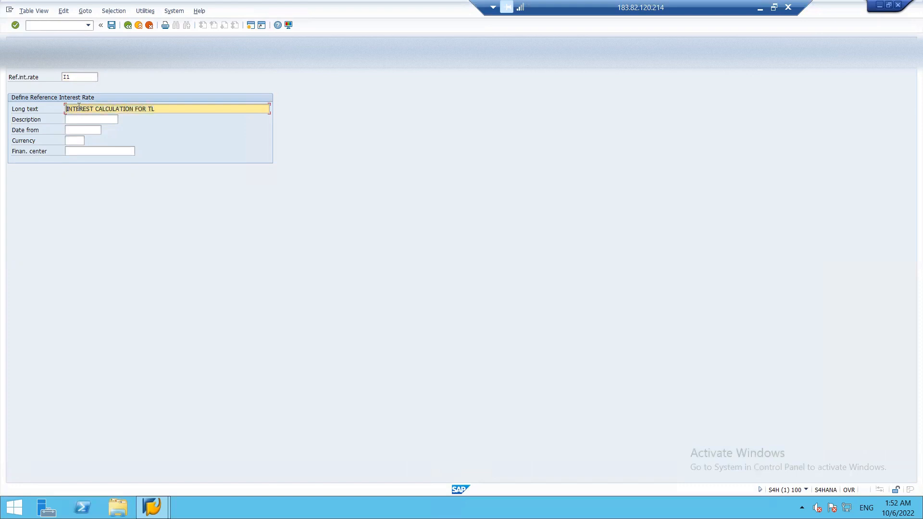
pyautogui.click(80, 122)
pyautogui.hotkey('ctrl', 'v')
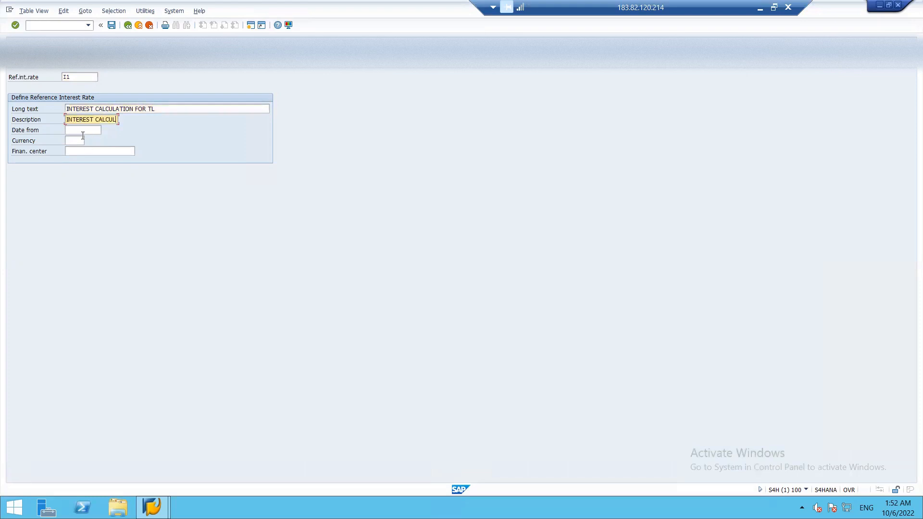
# Set the rate's start date to 01.04.2022 and currency to INR, and save it to the proposed customizing request.
pyautogui.click(81, 130)
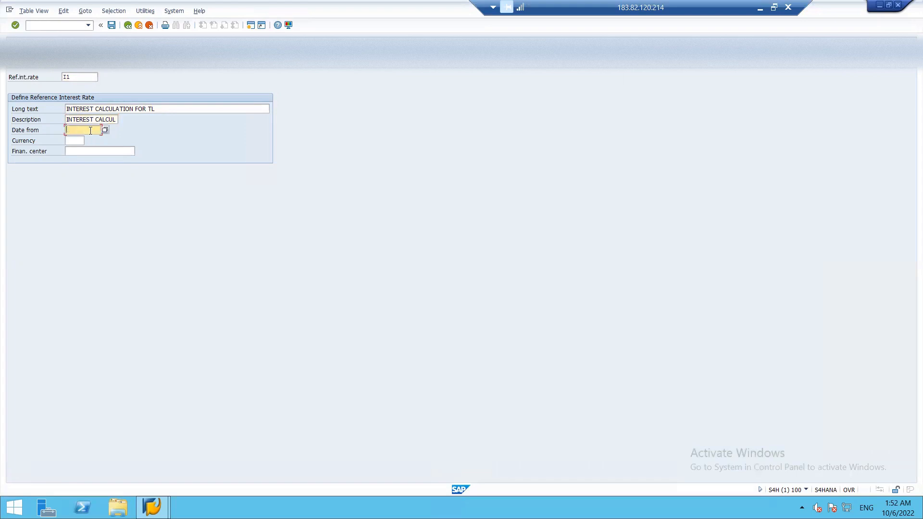
pyautogui.write('01.04.2022')
pyautogui.click(75, 140)
pyautogui.write('INR')
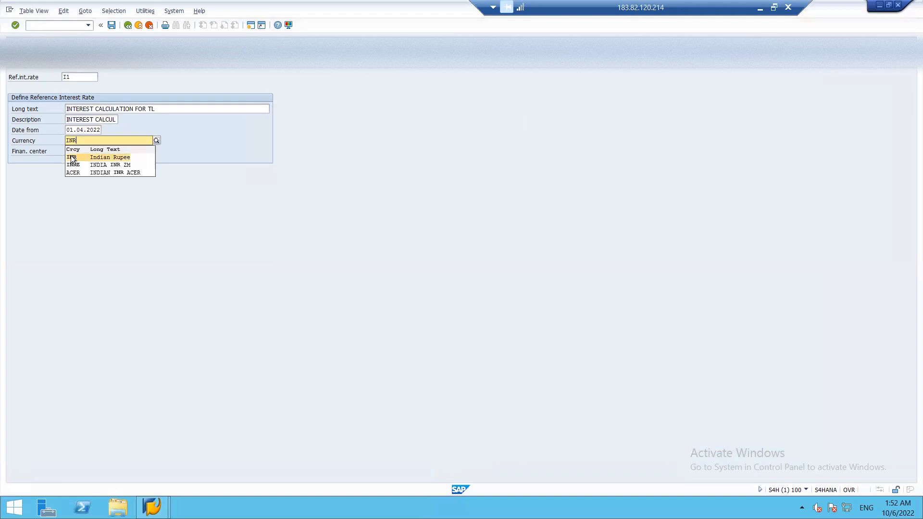
pyautogui.click(72, 158)
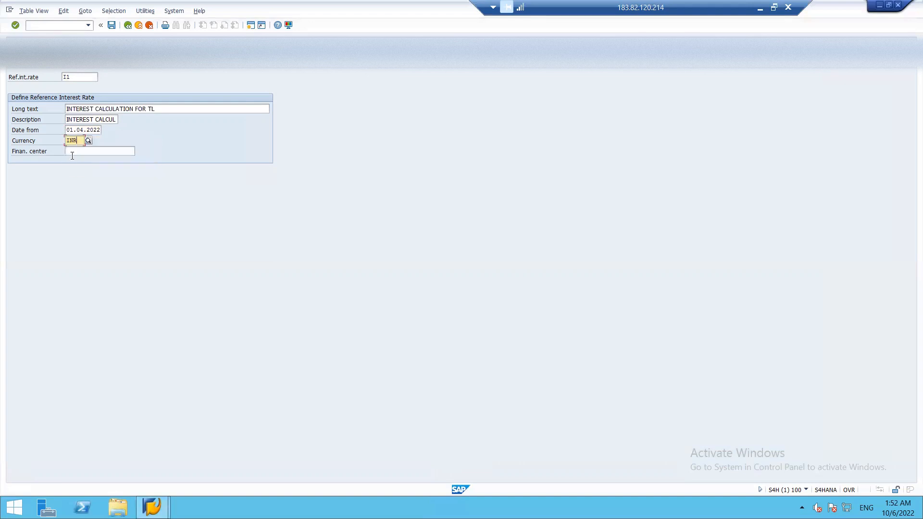
pyautogui.click(111, 25)
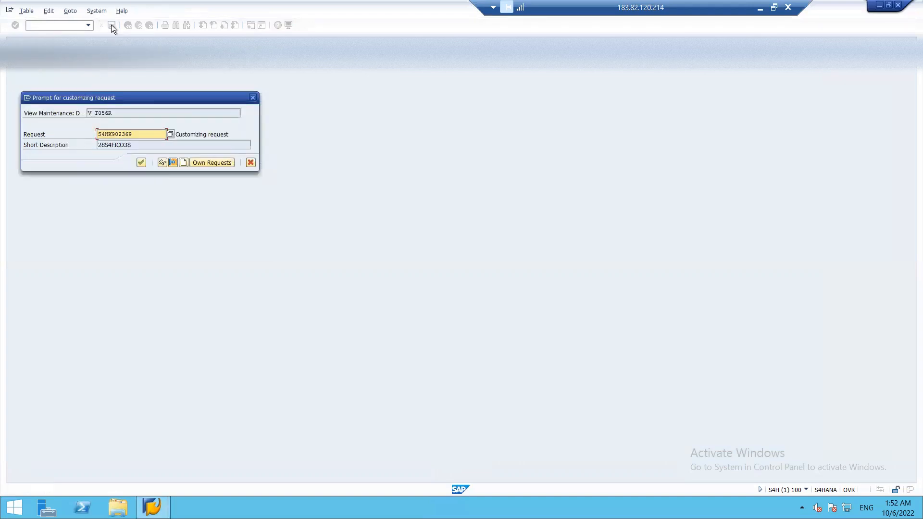
pyautogui.click(140, 162)
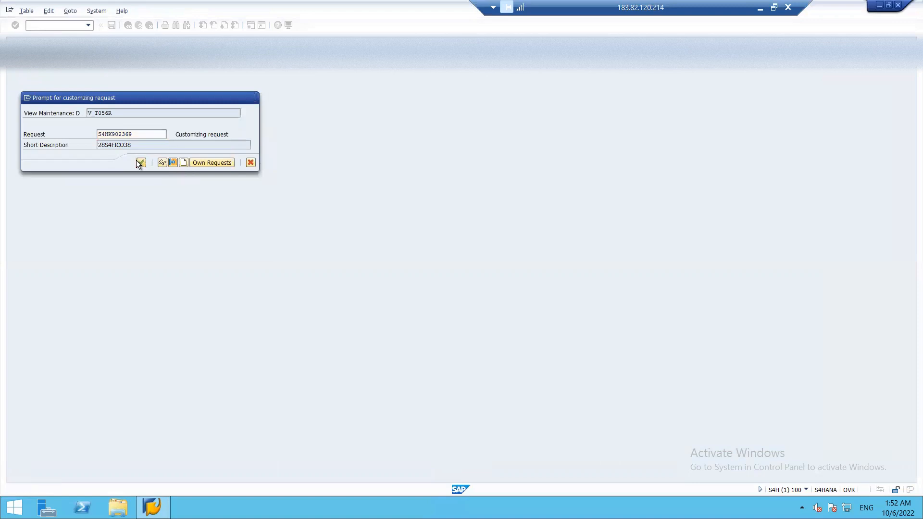
# Return to the implementation guide and start a new entry under Define Time-Dependent Terms.
pyautogui.press('F3')
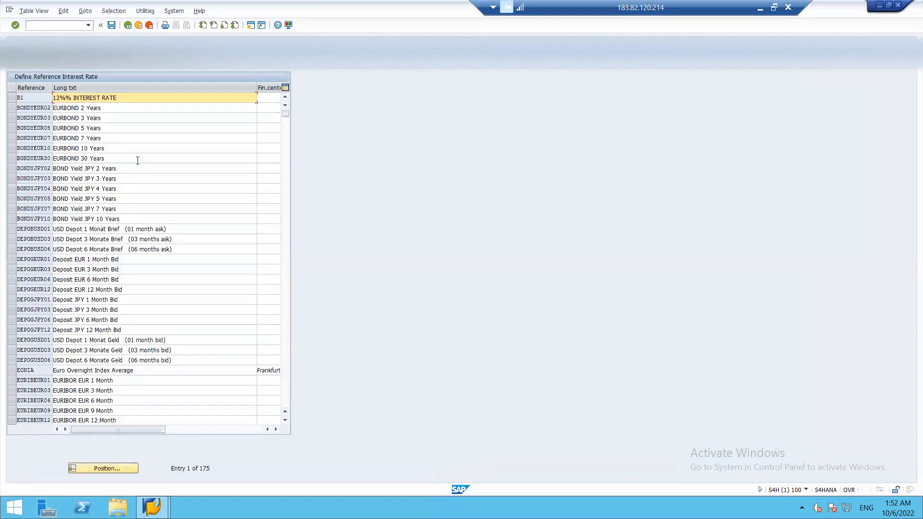
pyautogui.press('F3')
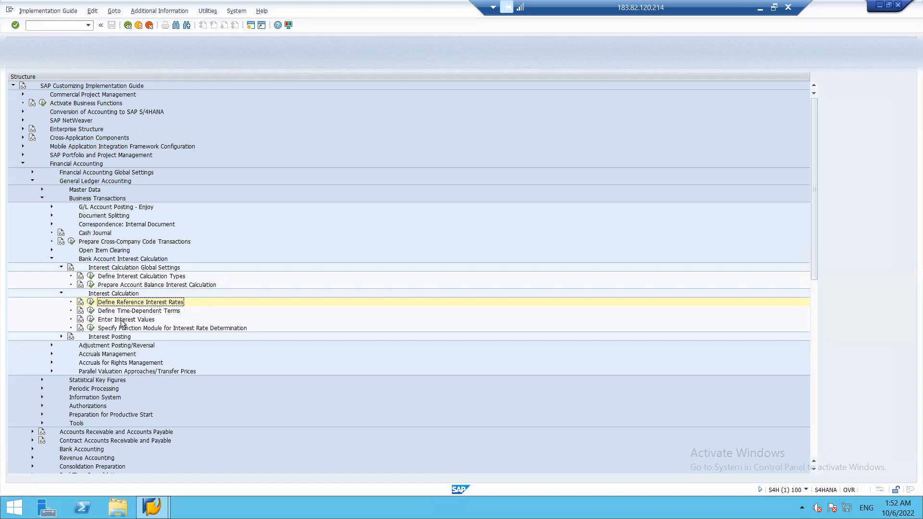
pyautogui.click(90, 311)
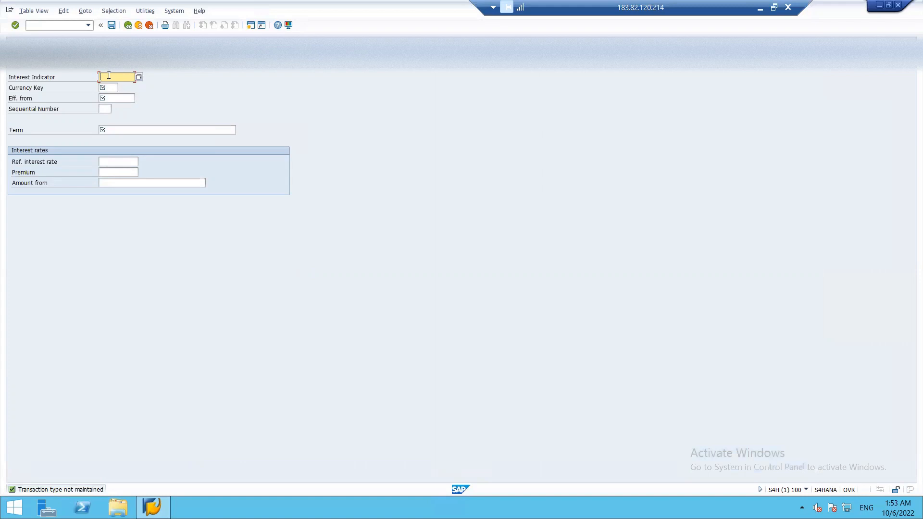
# Choose FI (INTEREST CALCUTAION) as the interest indicator of the new time-dependent term.
pyautogui.write('FI')
pyautogui.click(139, 76)
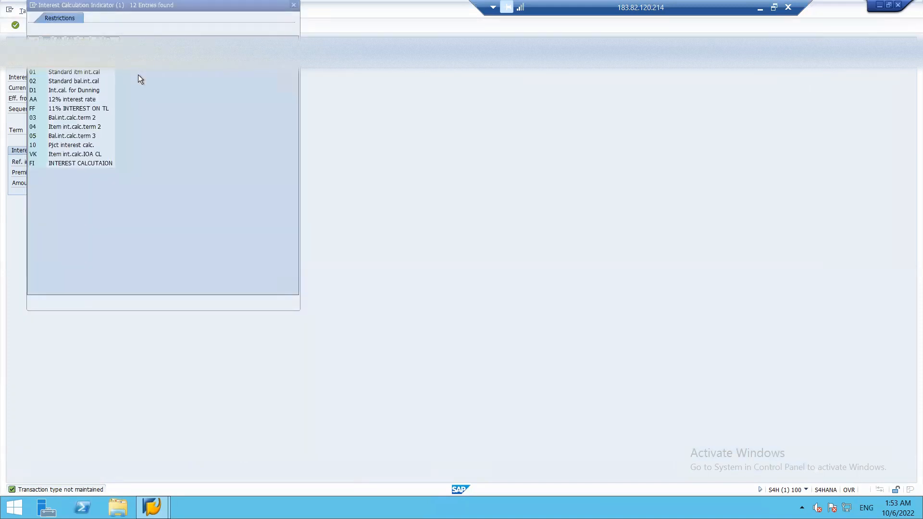
pyautogui.press('Down')
pyautogui.press('Down')
pyautogui.press('Down')
pyautogui.press('Down')
pyautogui.press('Down')
pyautogui.press('Down')
pyautogui.press('Down')
pyautogui.press('Down')
pyautogui.press('Down')
pyautogui.press('Down')
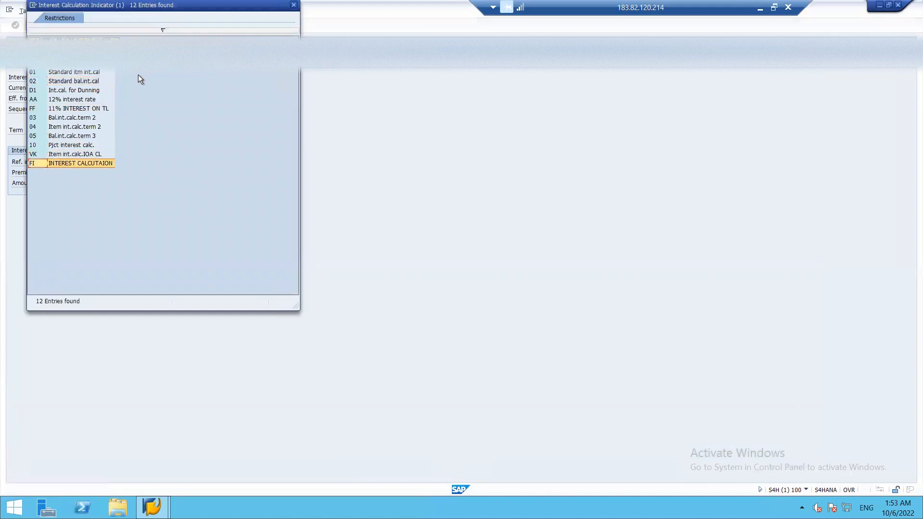
pyautogui.press('Return')
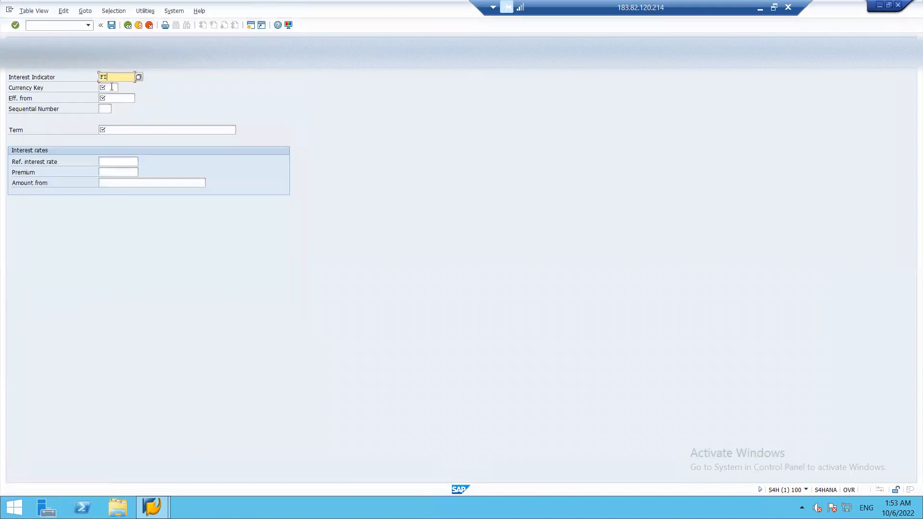
# Set the currency to INR, the effective date to 01.04.2022 and the sequential number to 01, and list the possible Term values.
pyautogui.click(111, 87)
pyautogui.write('INR')
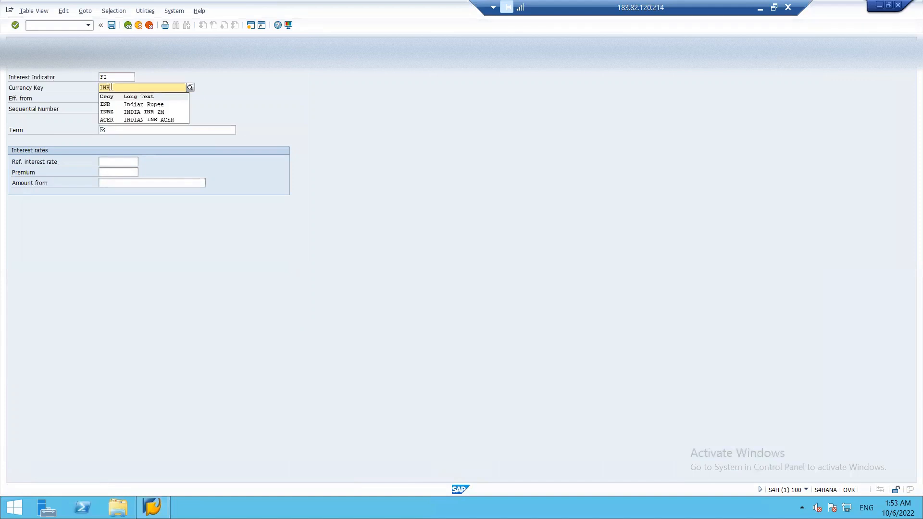
pyautogui.click(127, 105)
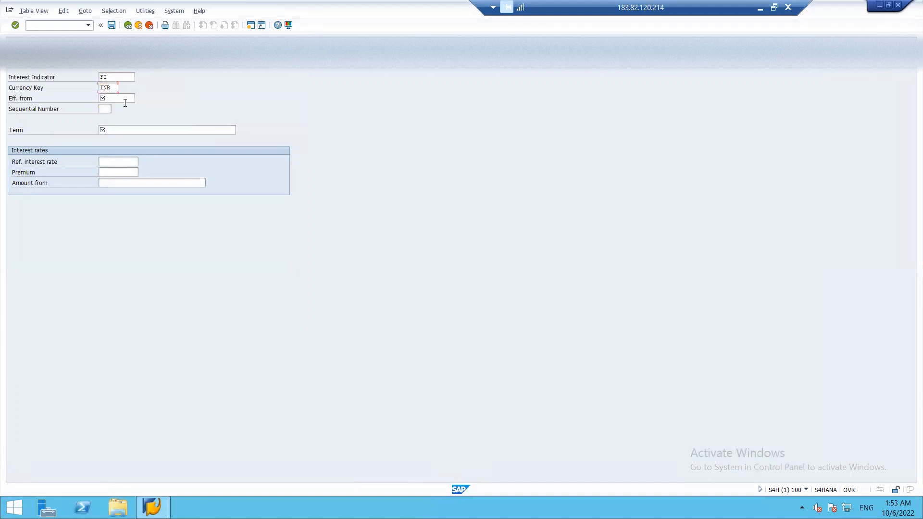
pyautogui.click(116, 99)
pyautogui.write('01.04.2022')
pyautogui.click(107, 108)
pyautogui.click(118, 128)
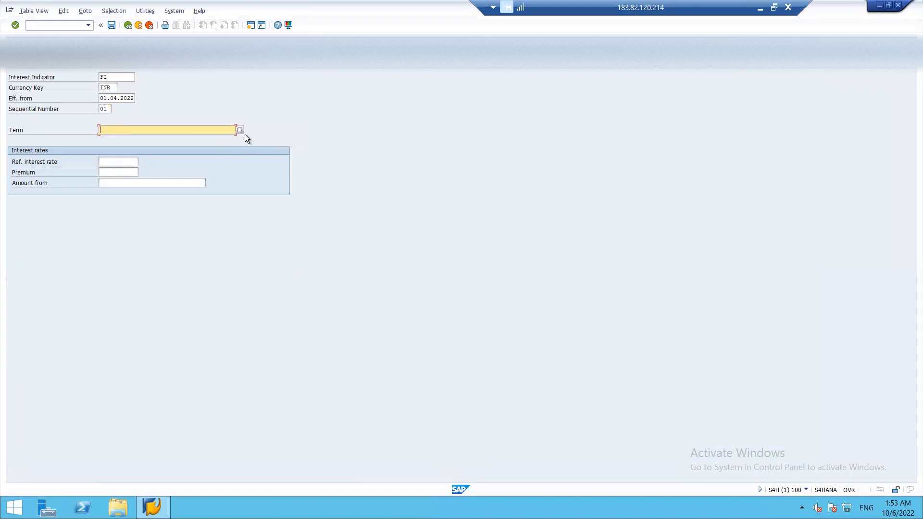
pyautogui.click(240, 130)
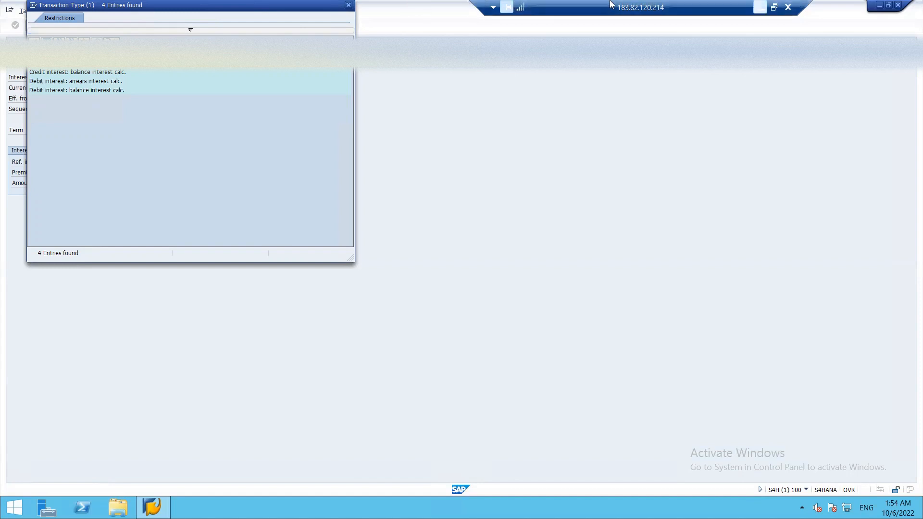
# Switch to the employee timesheet workbook in Excel and add a new blank sheet.
pyautogui.click(760, 8)
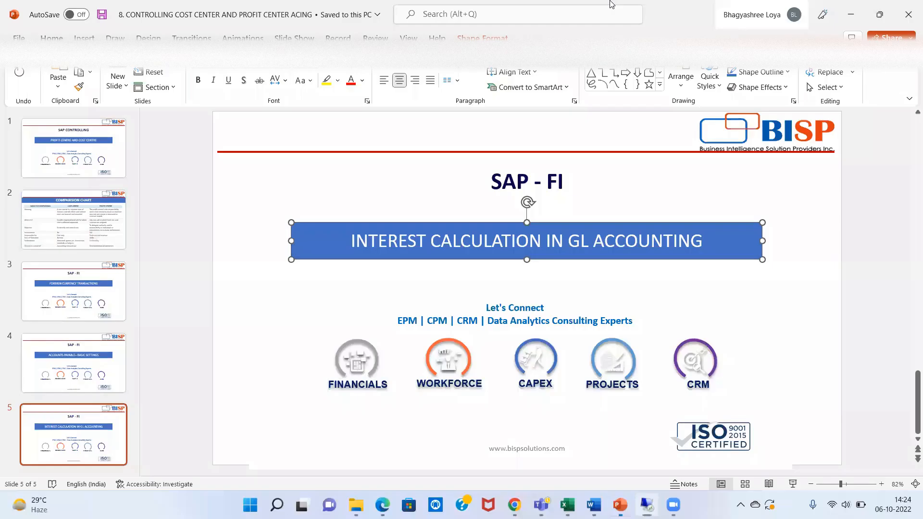
pyautogui.click(567, 505)
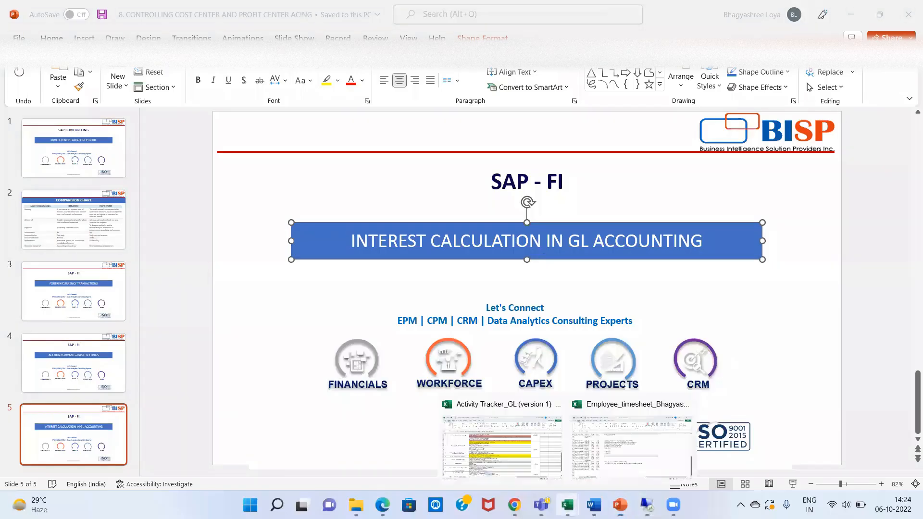
pyautogui.click(605, 469)
pyautogui.click(217, 471)
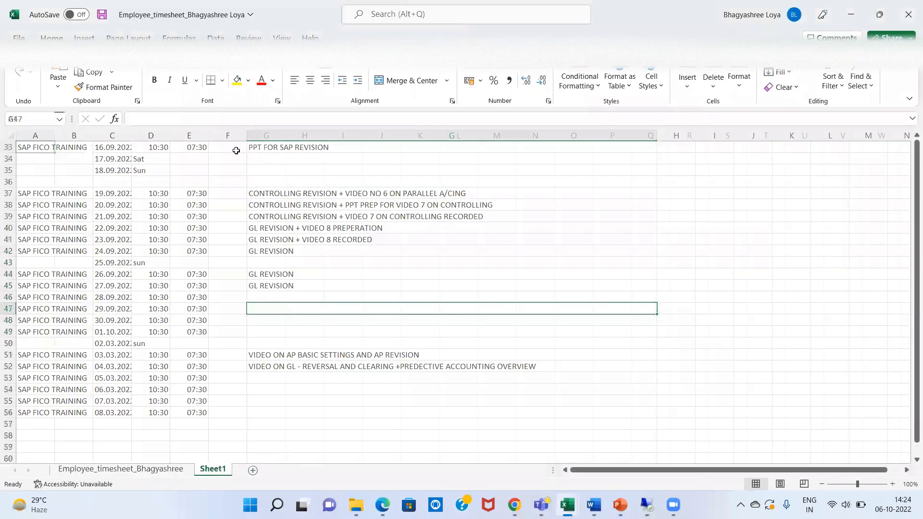
# Lay out a sample term loan account with the headings TL in H6, DR in F7 and CR in I7.
pyautogui.click(233, 204)
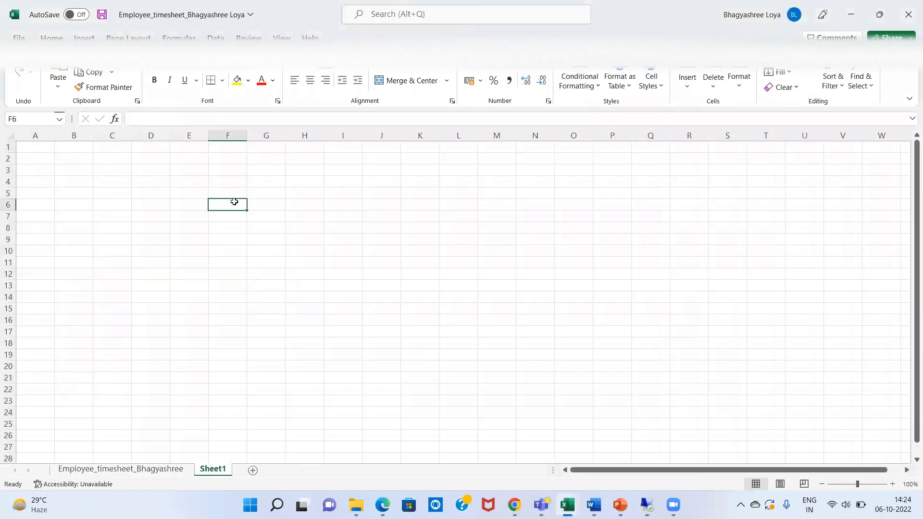
pyautogui.click(292, 202)
pyautogui.write('TL')
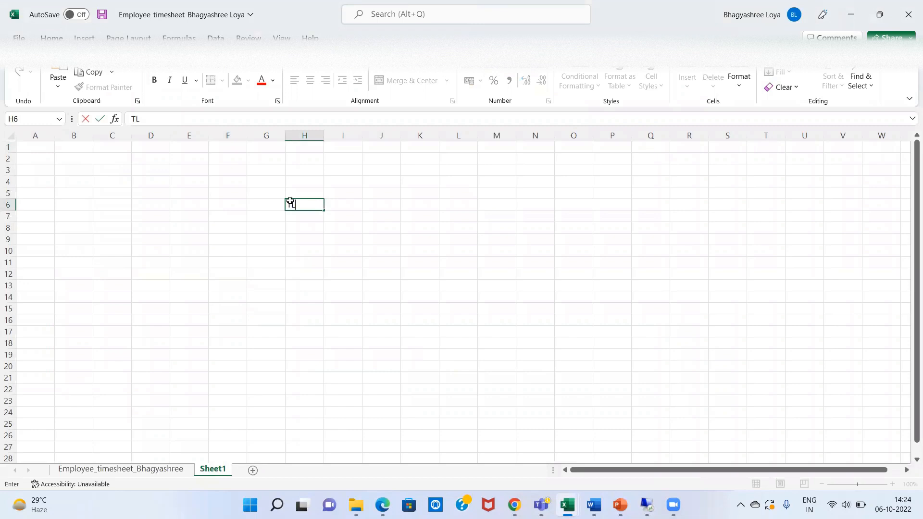
pyautogui.press('Return')
pyautogui.press('Left')
pyautogui.press('Left')
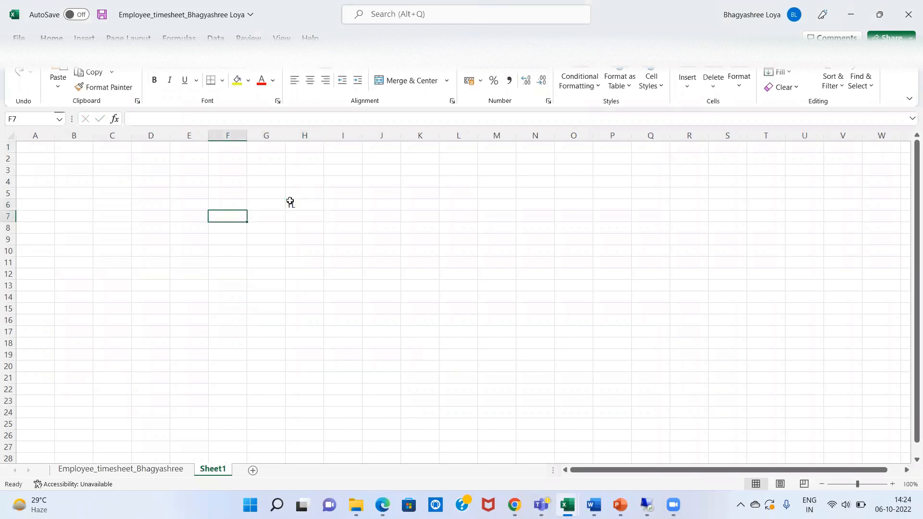
pyautogui.write('DR')
pyautogui.press('Right')
pyautogui.press('Right')
pyautogui.press('Right')
pyautogui.write('CR')
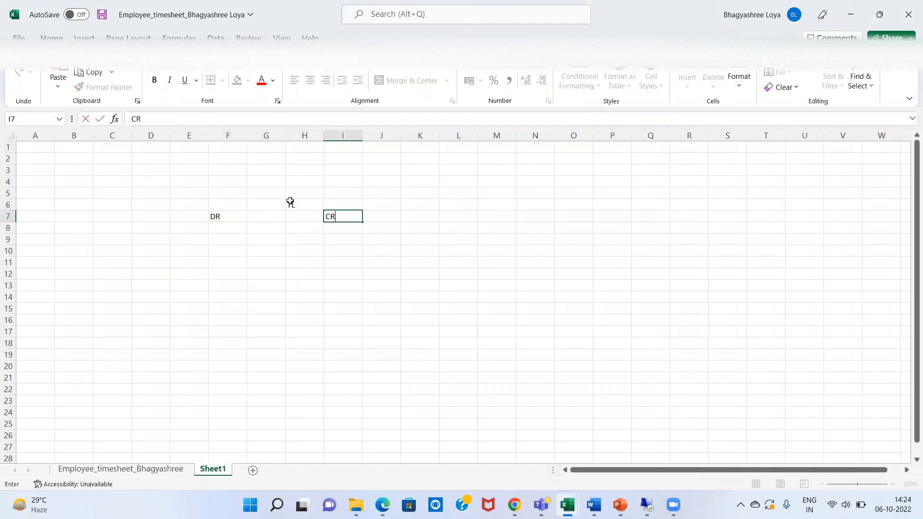
pyautogui.press('Return')
# Enter the credit amount 100000 in cell I8, below the CR heading.
pyautogui.press('Left')
pyautogui.press('Left')
pyautogui.press('Left')
pyautogui.press('Right')
pyautogui.press('Right')
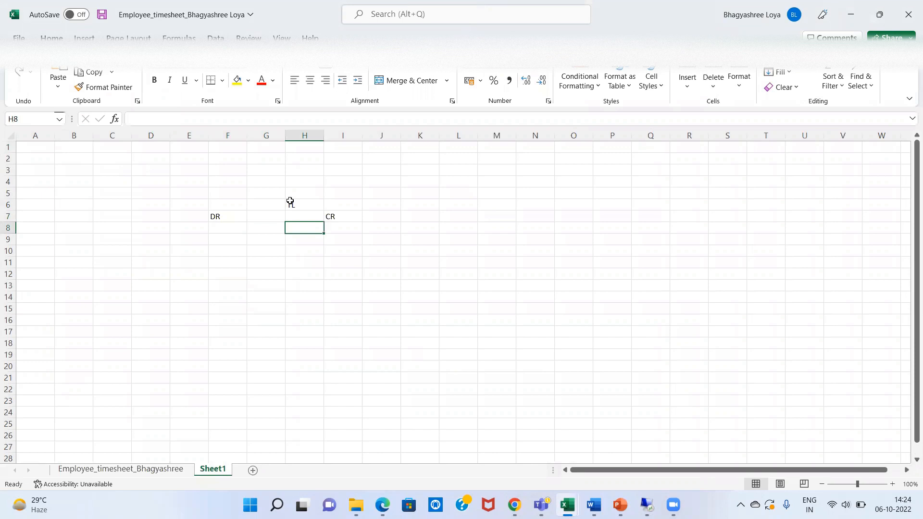
pyautogui.write('1')
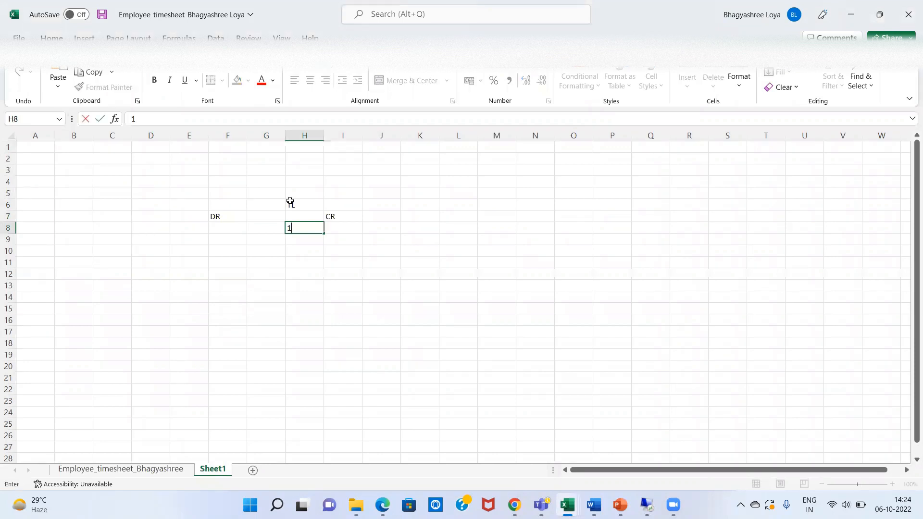
pyautogui.write('00000')
pyautogui.press('Right')
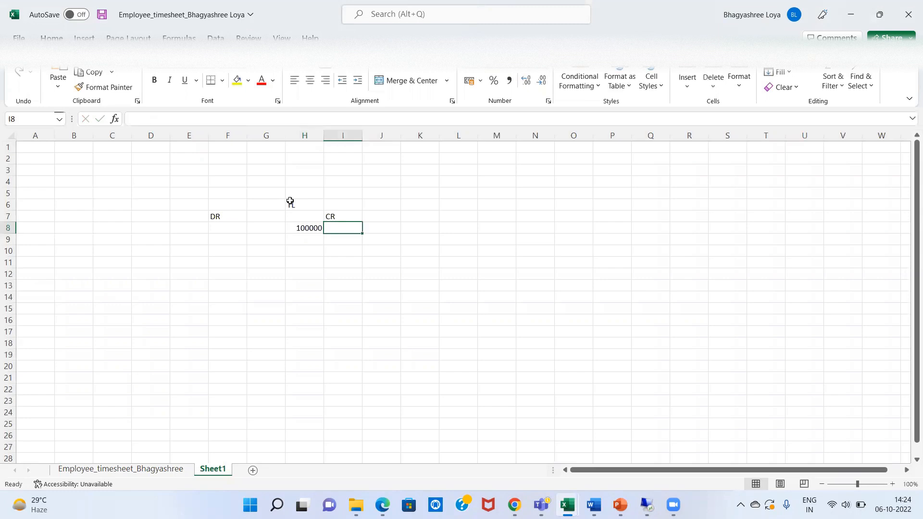
pyautogui.press('Left')
pyautogui.hotkey('ctrl', 'x')
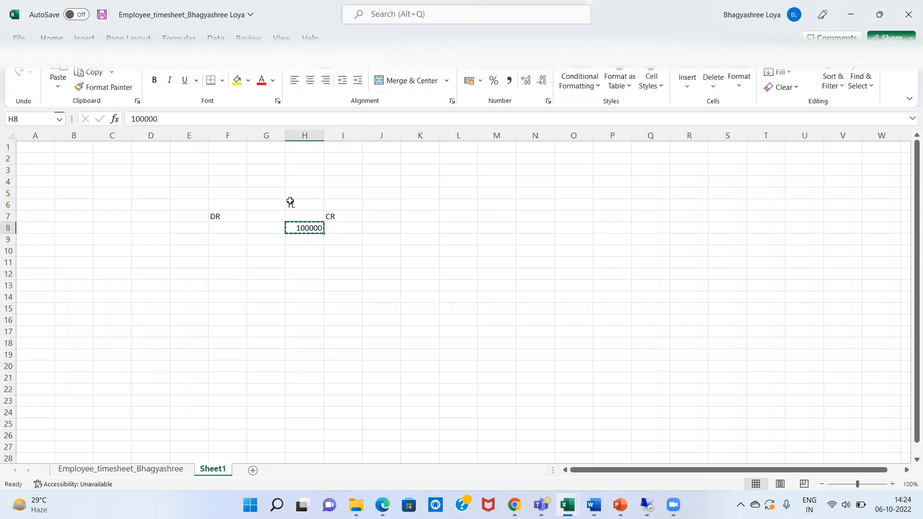
pyautogui.press('Right')
pyautogui.hotkey('ctrl', 'v')
# Label the credit entry "BY BANK" in cell H8.
pyautogui.press('Left')
pyautogui.write('V')
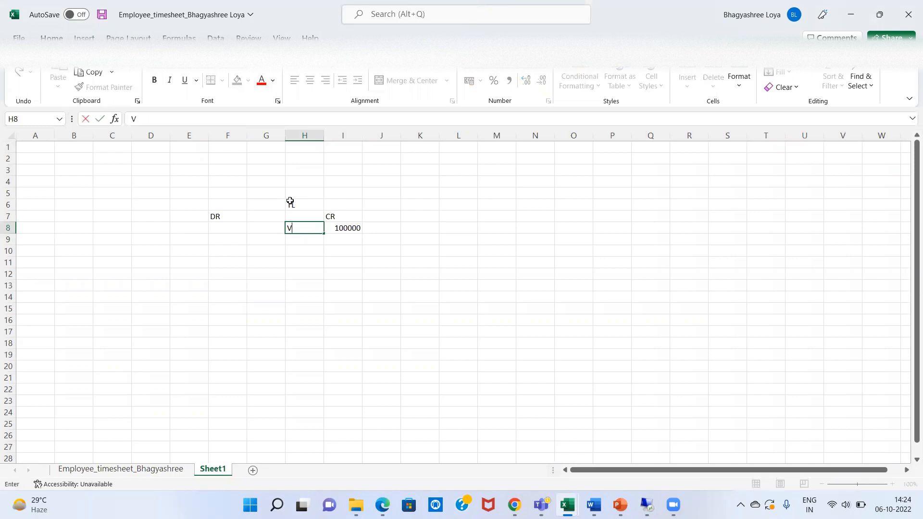
pyautogui.write('Y BANK')
pyautogui.press('BackSpace')
pyautogui.press('BackSpace')
pyautogui.press('BackSpace')
pyautogui.press('BackSpace')
pyautogui.press('BackSpace')
pyautogui.press('BackSpace')
pyautogui.press('BackSpace')
pyautogui.write('BY BANK')
pyautogui.press('Tab')
# Add the debit entry "TO BANK" in F8 with the amount 10000 in G8.
pyautogui.press('Left')
pyautogui.press('Left')
pyautogui.press('Left')
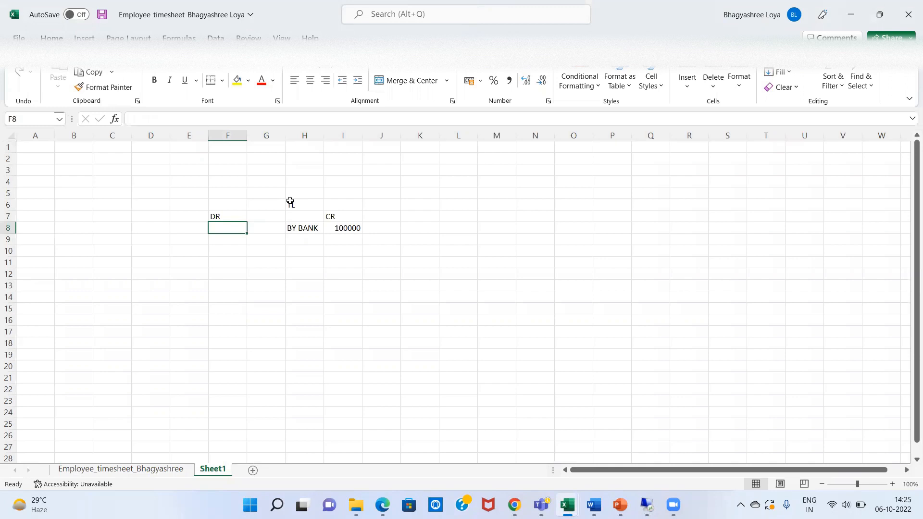
pyautogui.write('TO BAN')
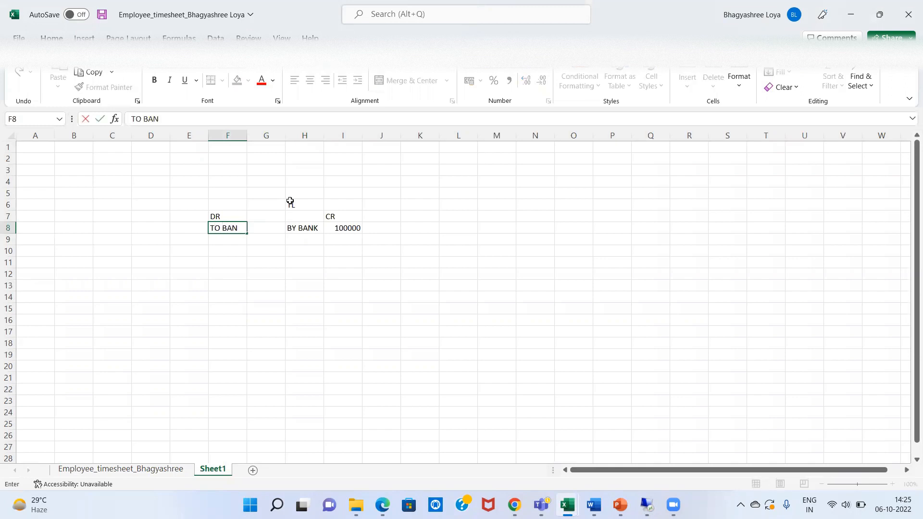
pyautogui.write('K')
pyautogui.press('Tab')
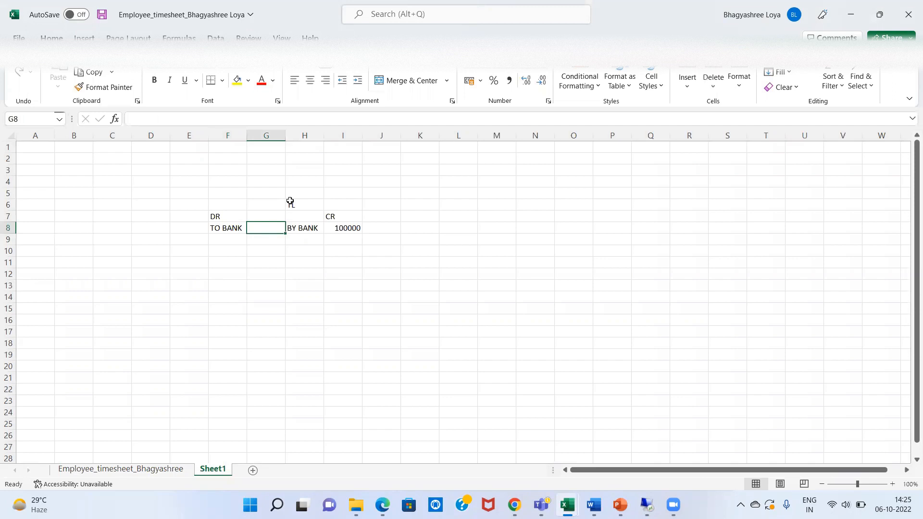
pyautogui.write('10000')
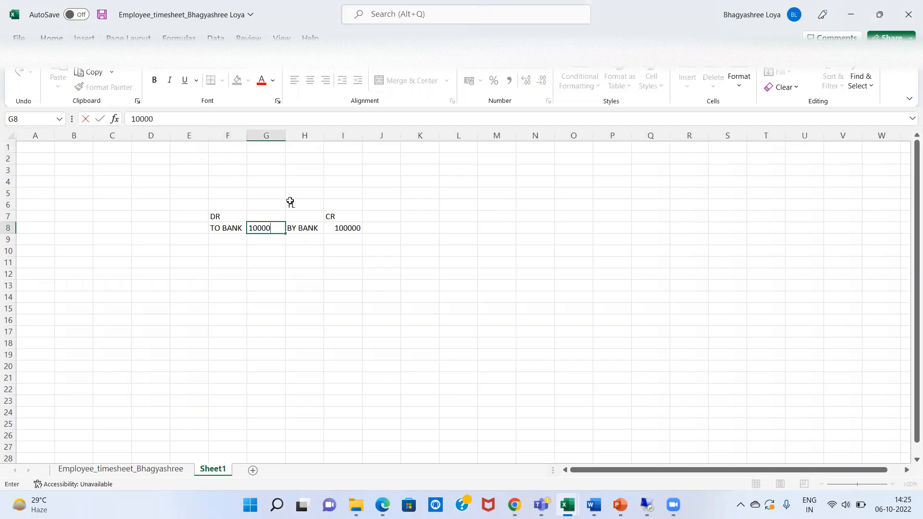
pyautogui.press('Return')
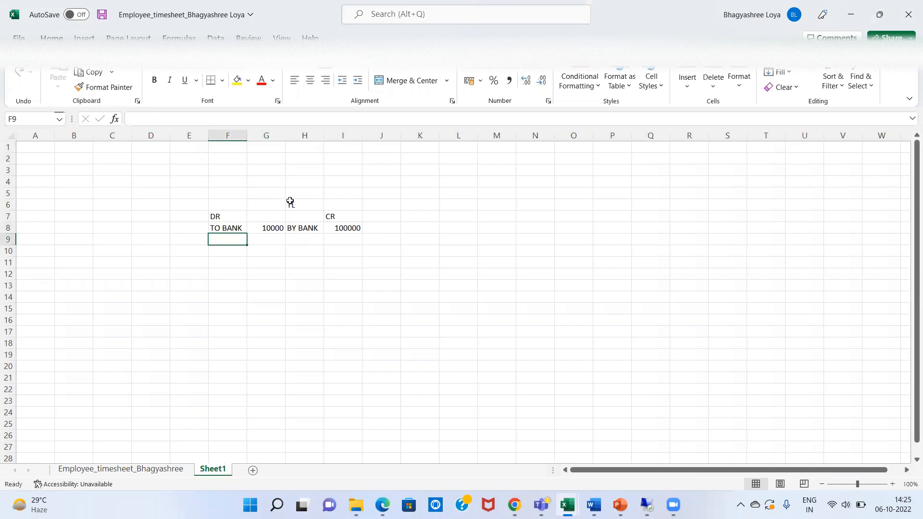
pyautogui.click(279, 226)
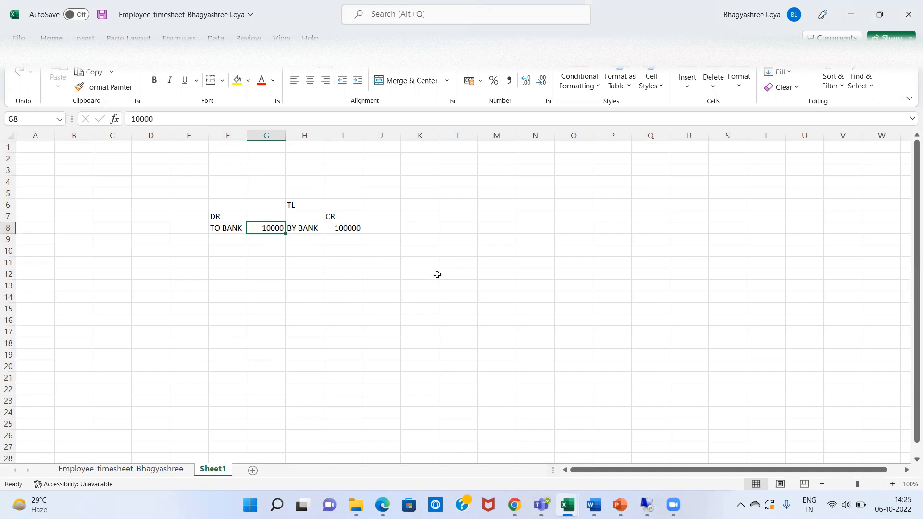
# Switch back to the SAP remote session and select "Credit interest: balance interest calc." as the term.
pyautogui.hotkey('alt', 'Tab')
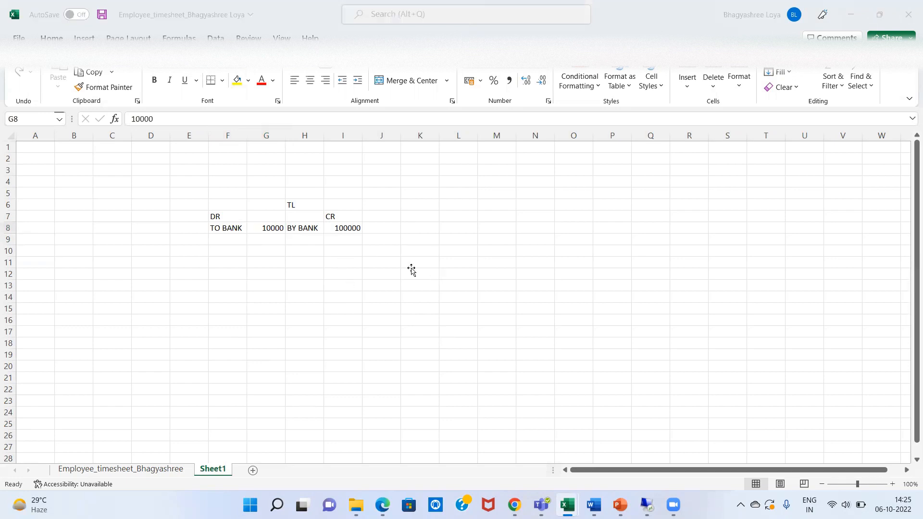
pyautogui.hotkey('alt', 'Tab')
pyautogui.hotkey('alt', 'Tab')
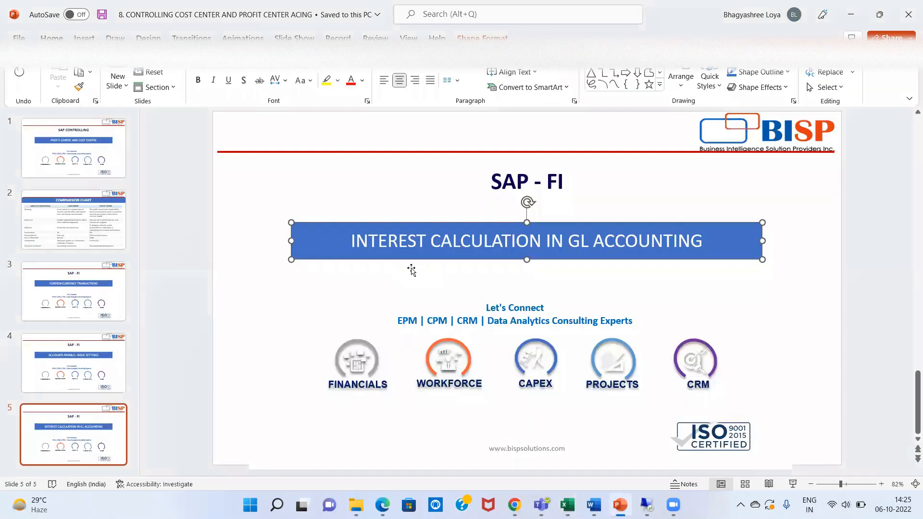
pyautogui.click(646, 505)
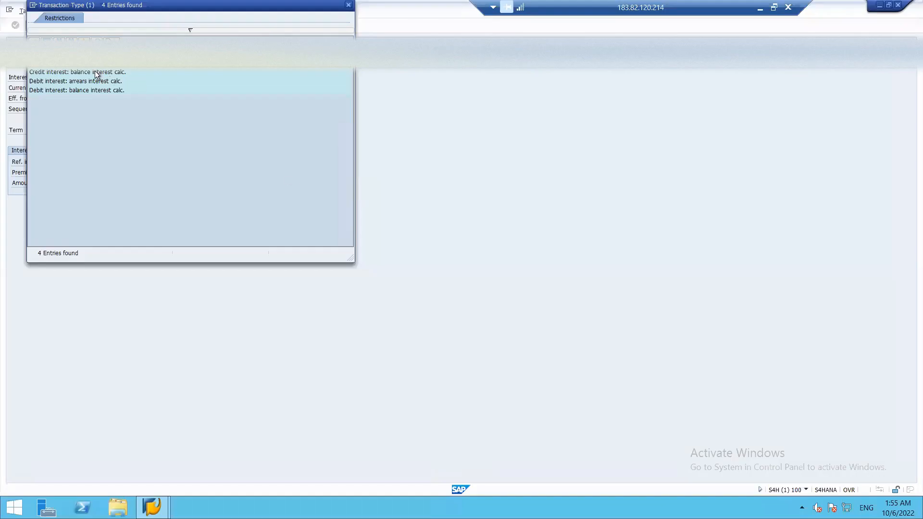
pyautogui.doubleClick(94, 72)
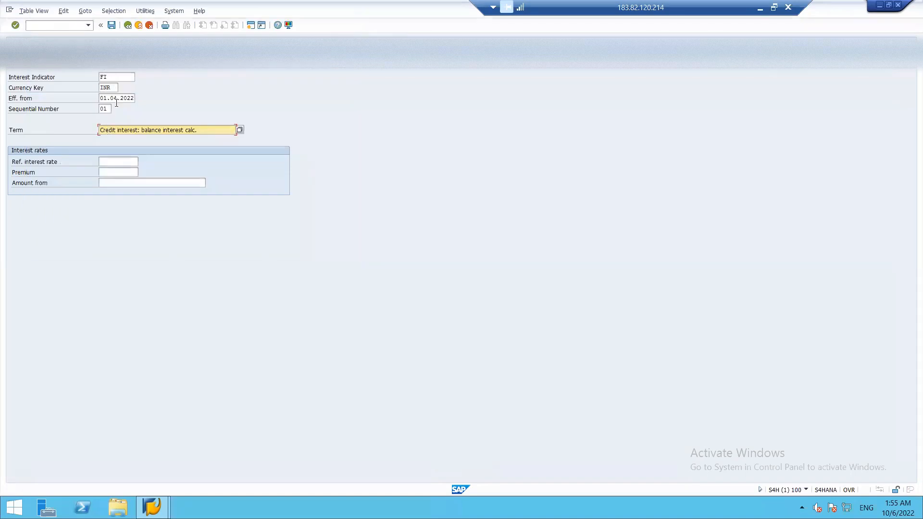
# Assign reference interest rate I1 to the credit interest term and save the entry to the proposed customizing request.
pyautogui.click(112, 160)
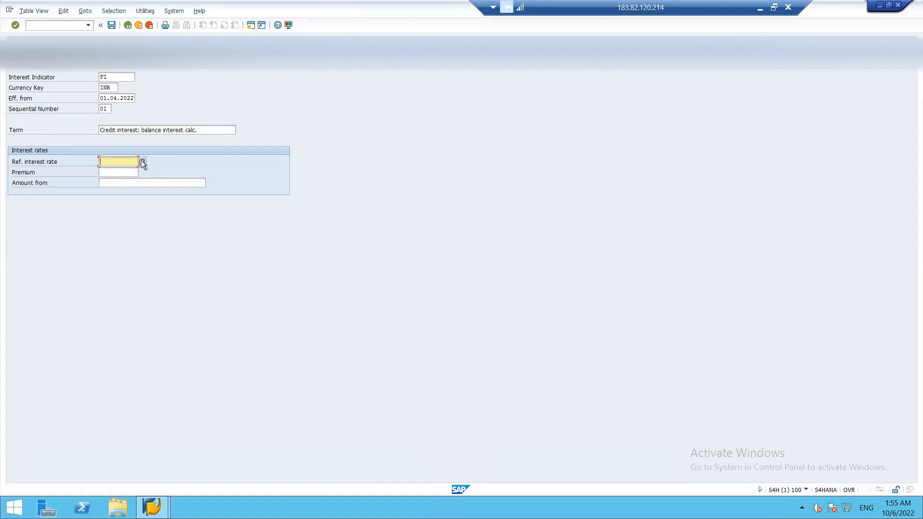
pyautogui.write('I1')
pyautogui.click(142, 161)
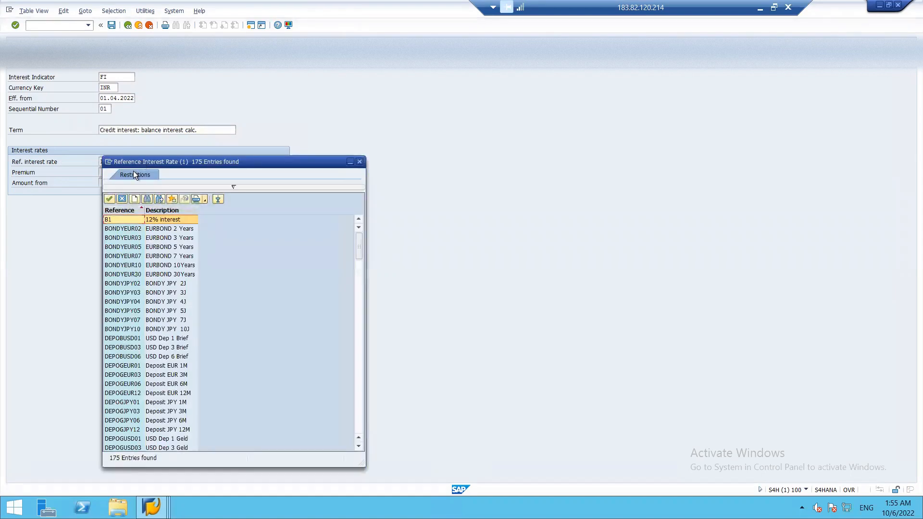
pyautogui.press('Down')
pyautogui.press('Down')
pyautogui.press('Down')
pyautogui.press('Down')
pyautogui.press('Down')
pyautogui.press('Down')
pyautogui.press('Down')
pyautogui.press('Down')
pyautogui.press('Down')
pyautogui.press('Down')
pyautogui.press('Down')
pyautogui.press('Down')
pyautogui.press('Down')
pyautogui.press('Down')
pyautogui.press('Down')
pyautogui.press('Down')
pyautogui.press('Down')
pyautogui.press('Down')
pyautogui.press('Down')
pyautogui.press('Down')
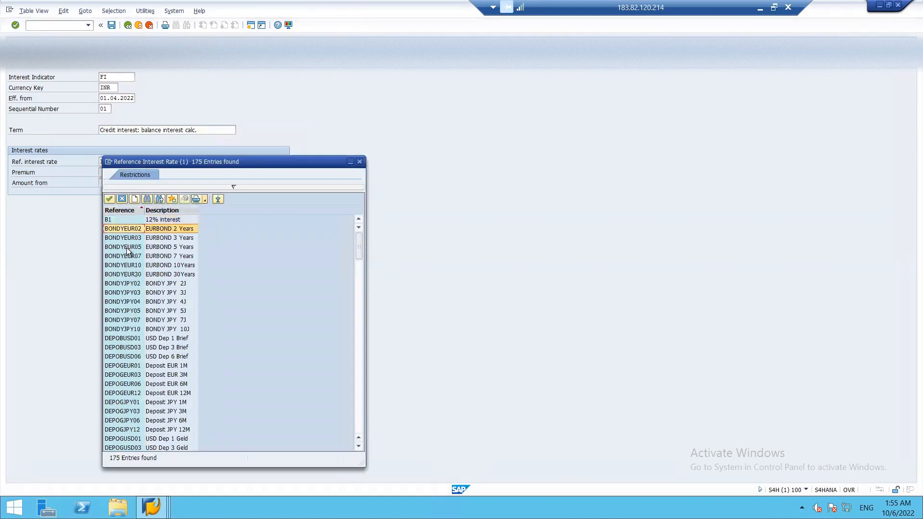
pyautogui.press('Down')
pyautogui.press('Down')
pyautogui.press('Down')
pyautogui.press('Down')
pyautogui.press('Down')
pyautogui.press('Down')
pyautogui.press('Down')
pyautogui.press('Down')
pyautogui.press('Down')
pyautogui.press('Down')
pyautogui.press('Down')
pyautogui.press('Down')
pyautogui.press('Down')
pyautogui.press('Down')
pyautogui.press('Down')
pyautogui.press('Down')
pyautogui.press('Down')
pyautogui.press('Down')
pyautogui.press('Down')
pyautogui.press('Down')
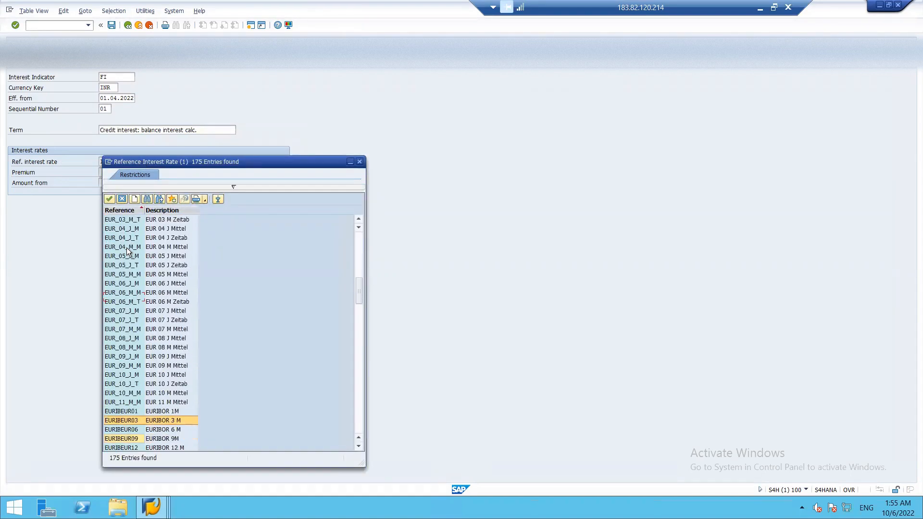
pyautogui.press('Down')
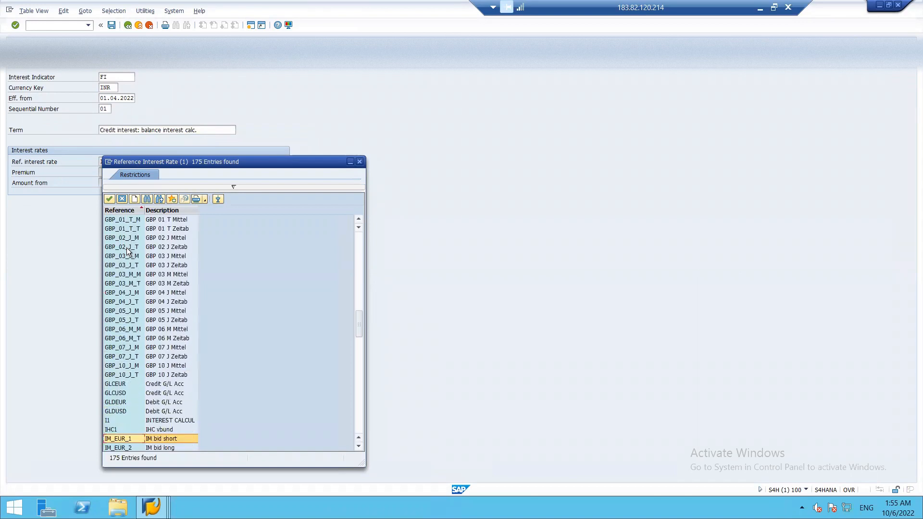
pyautogui.press('Up')
pyautogui.press('Up')
pyautogui.press('Up')
pyautogui.press('Down')
pyautogui.press('Return')
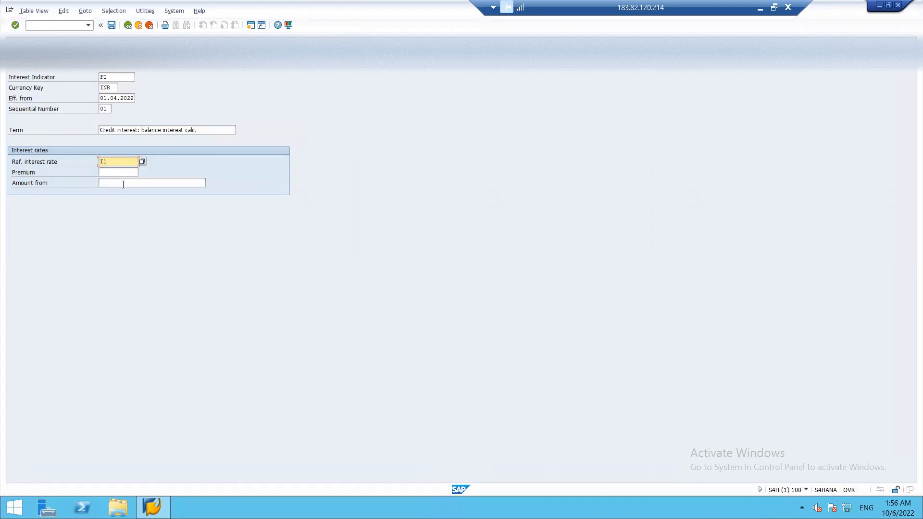
pyautogui.click(111, 26)
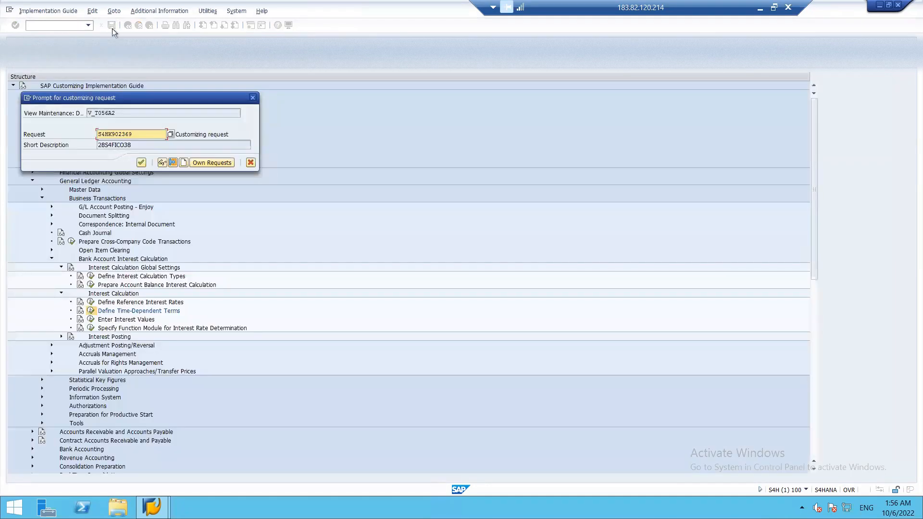
pyautogui.click(140, 164)
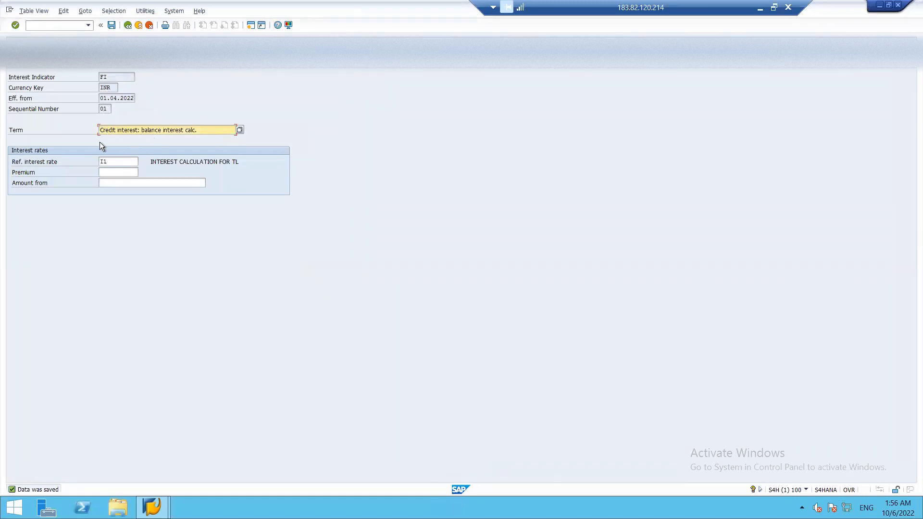
# Start another time-dependent term entry for interest indicator FI with currency INR, effective from 01.04.2022.
pyautogui.click(54, 68)
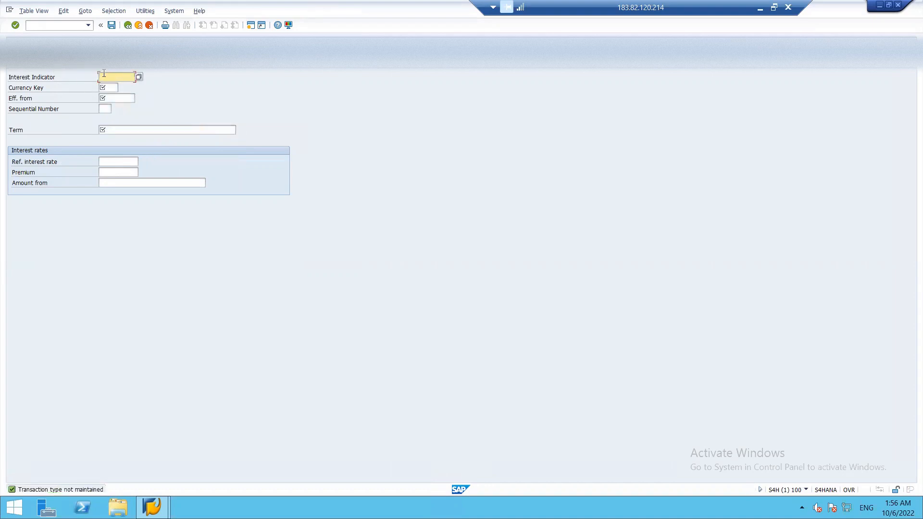
pyautogui.write('FI')
pyautogui.click(110, 87)
pyautogui.write('INR')
pyautogui.click(117, 111)
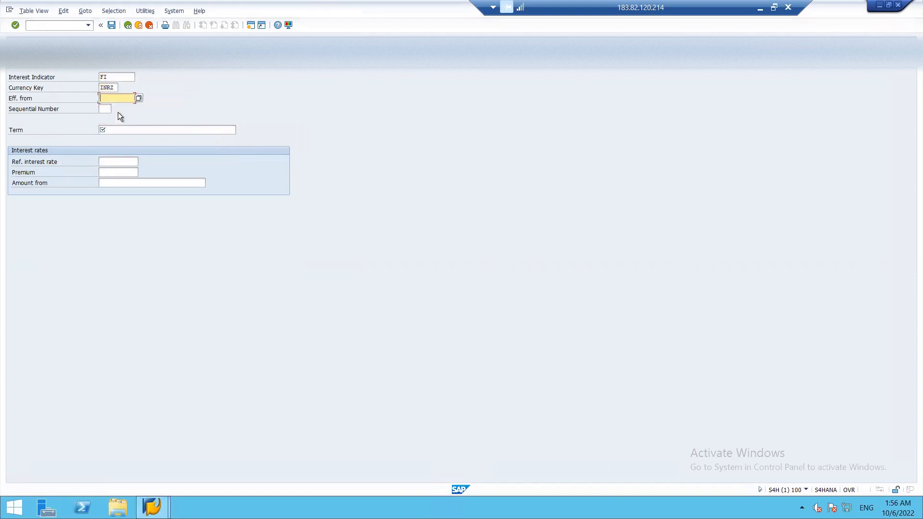
pyautogui.click(115, 87)
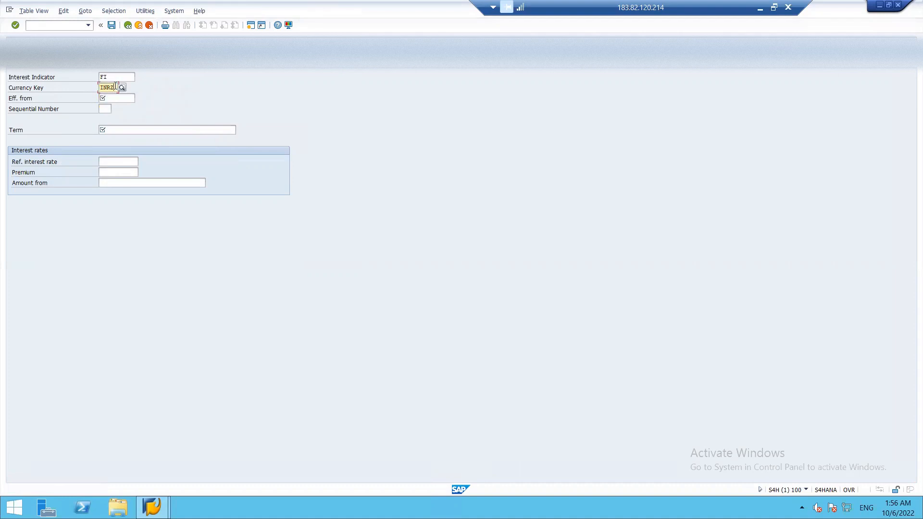
pyautogui.press('BackSpace')
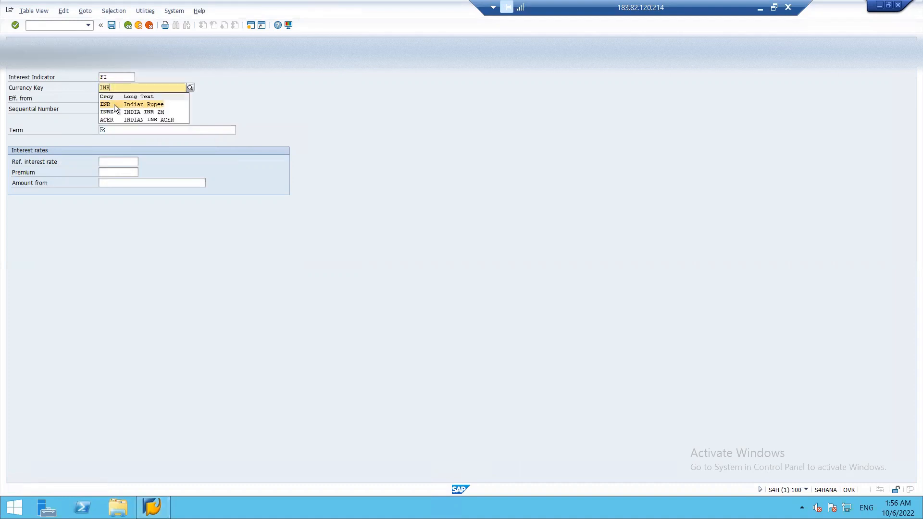
pyautogui.click(114, 105)
pyautogui.click(116, 98)
pyautogui.write('01.04.2022')
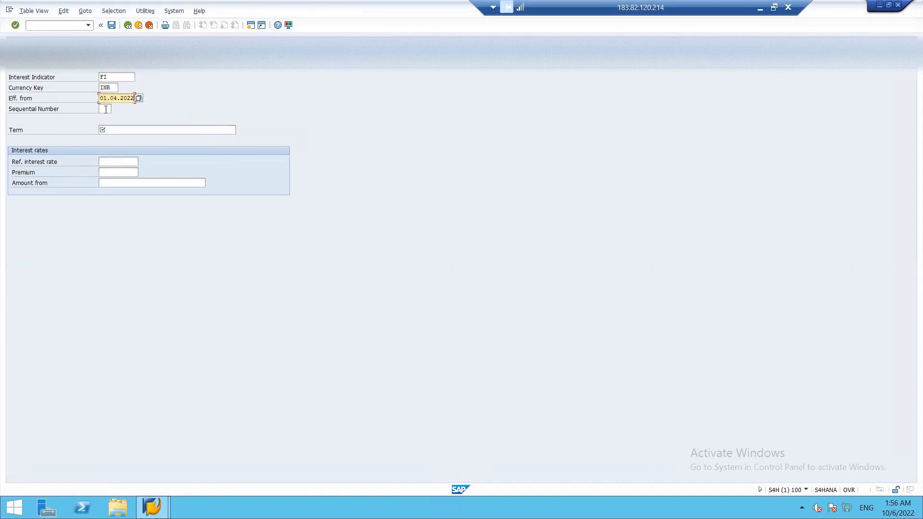
# Give the new entry sequential number 02 and the term "Debit interest: balance interest calc.".
pyautogui.click(106, 109)
pyautogui.write('02')
pyautogui.click(114, 133)
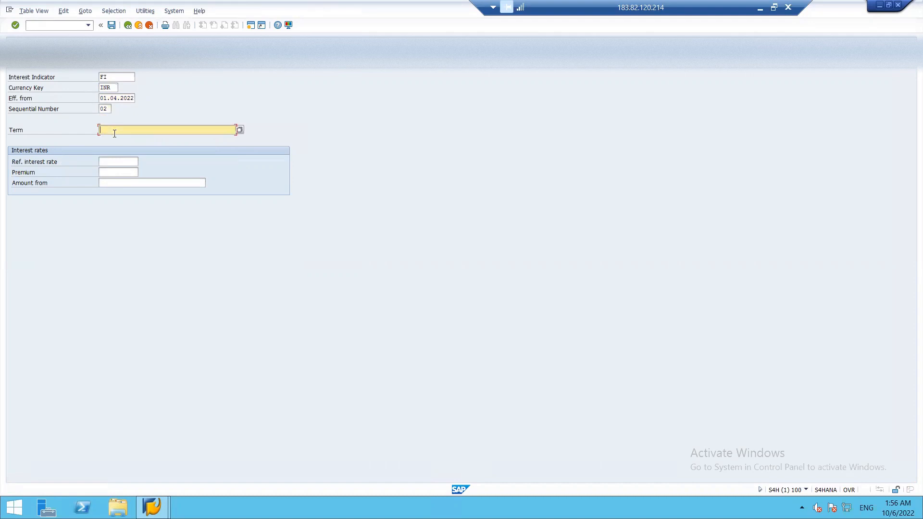
pyautogui.click(240, 130)
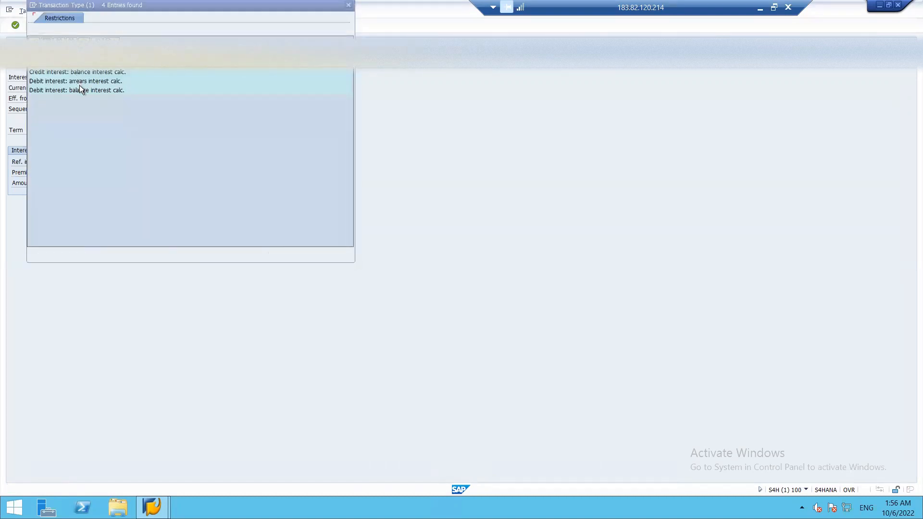
pyautogui.doubleClick(79, 90)
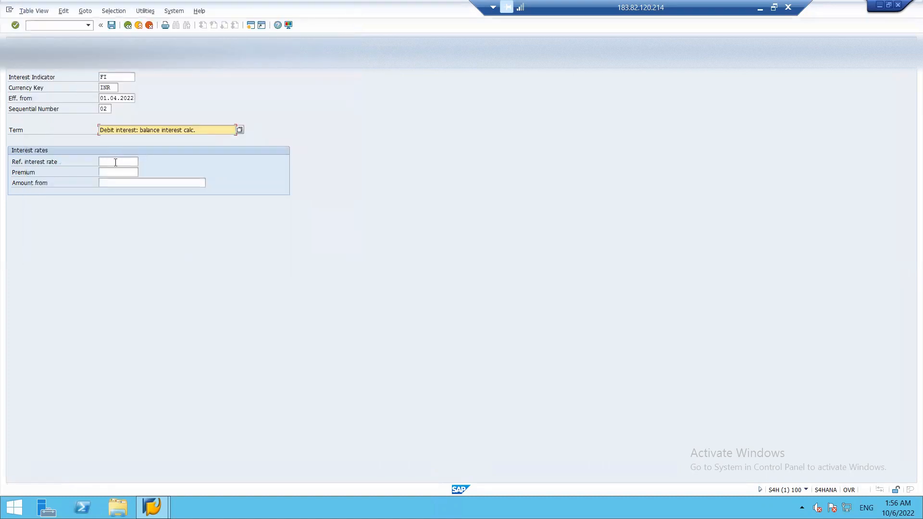
# Assign reference interest rate I1 to the debit interest term, save it and return to the implementation guide.
pyautogui.click(115, 163)
pyautogui.write('I1')
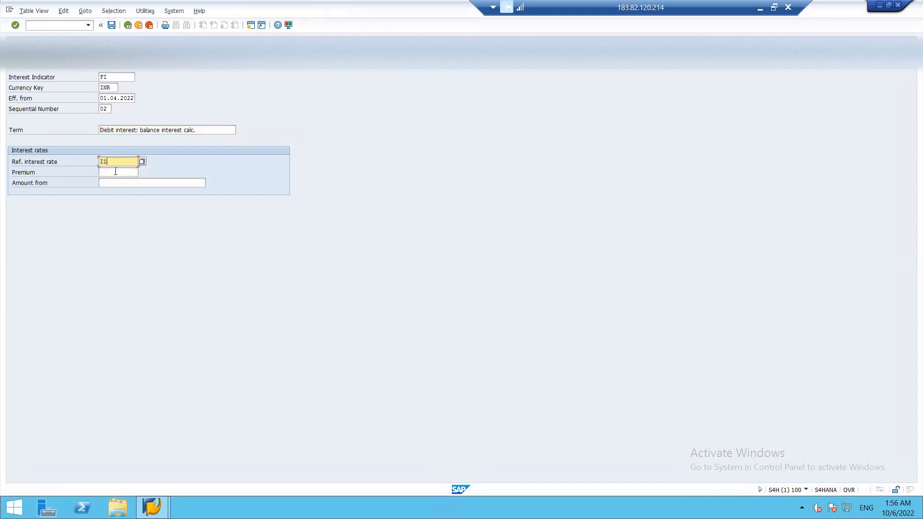
pyautogui.click(110, 24)
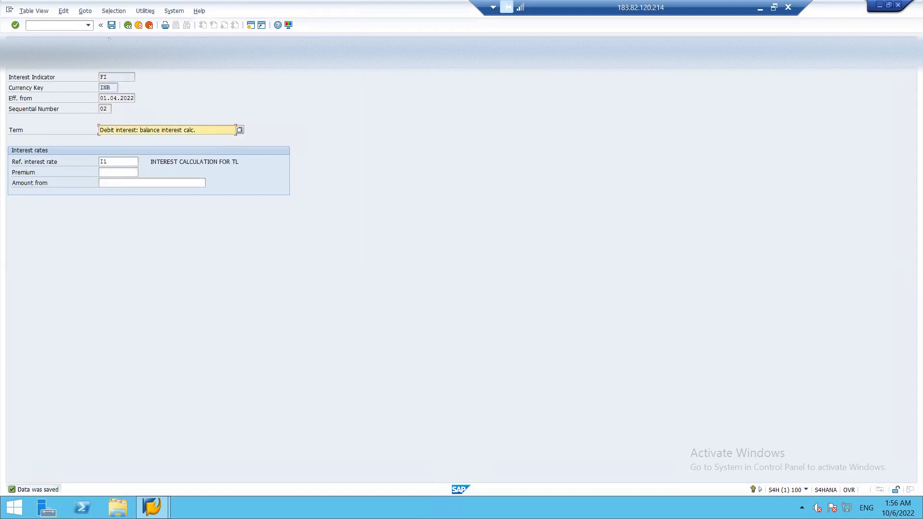
pyautogui.click(127, 26)
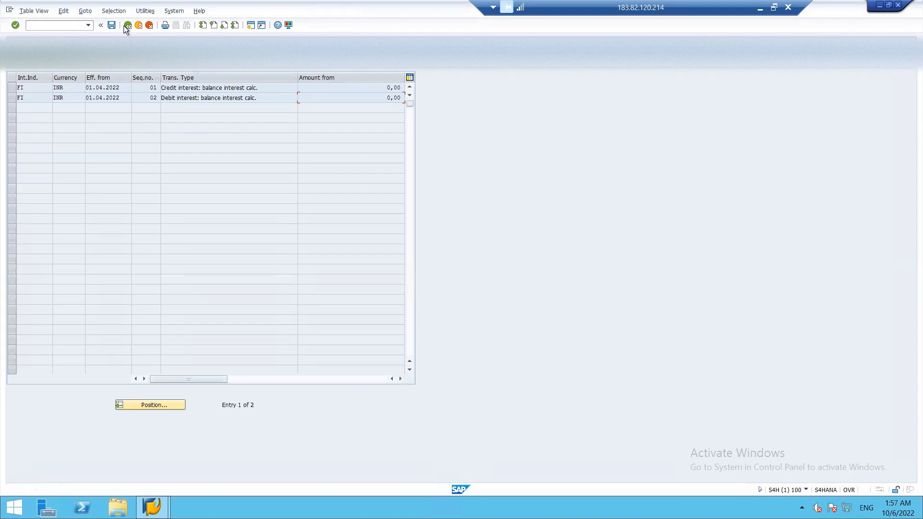
pyautogui.click(126, 27)
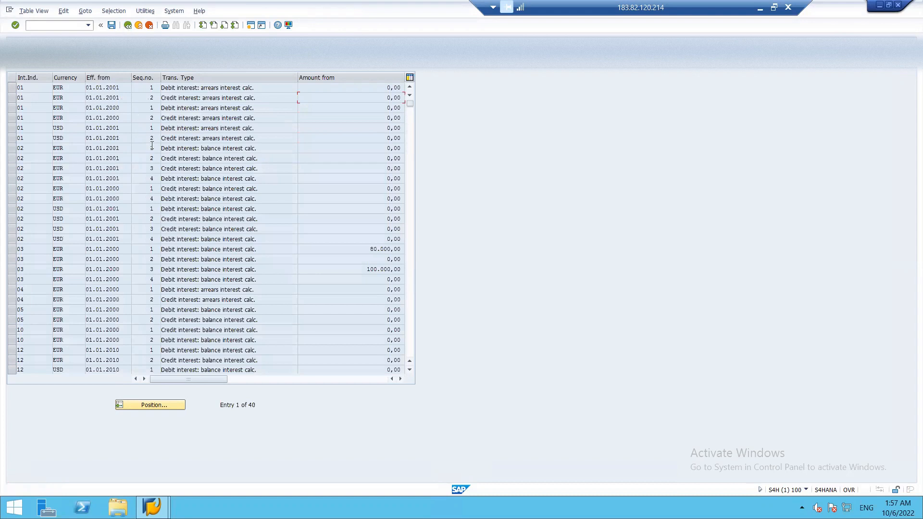
pyautogui.click(128, 26)
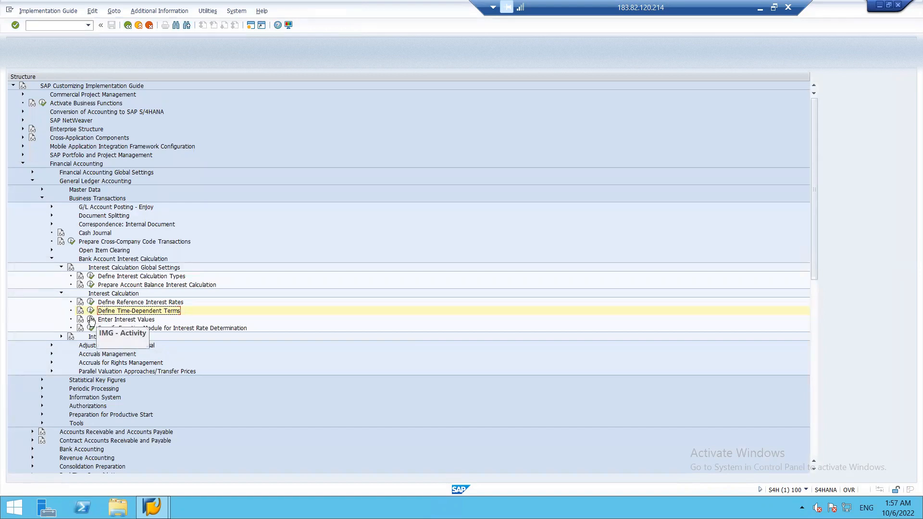
# Open Enter Interest Values and start a new entry for reference interest rate I1.
pyautogui.click(91, 321)
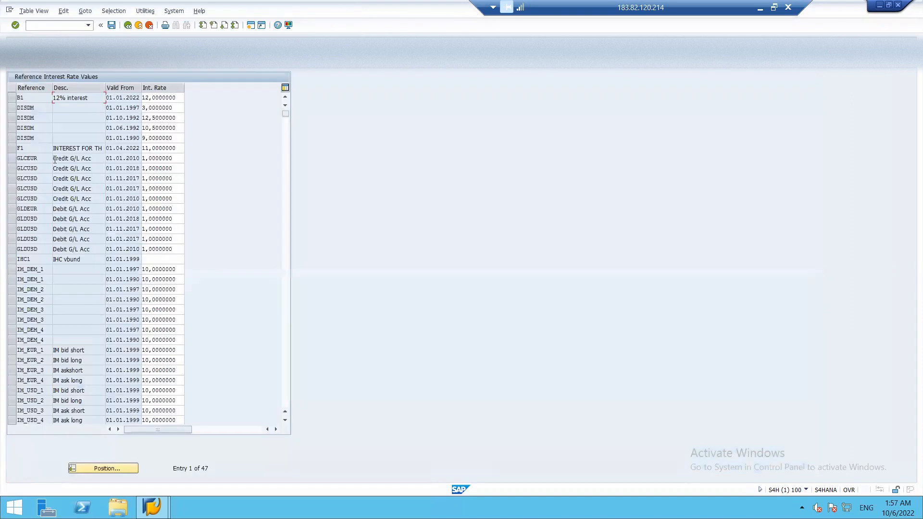
pyautogui.click(40, 60)
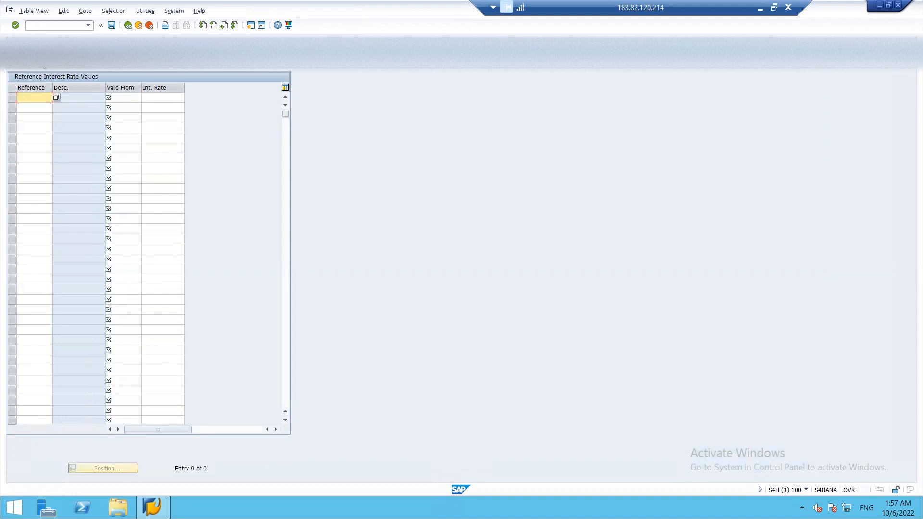
pyautogui.write('I1')
pyautogui.click(55, 98)
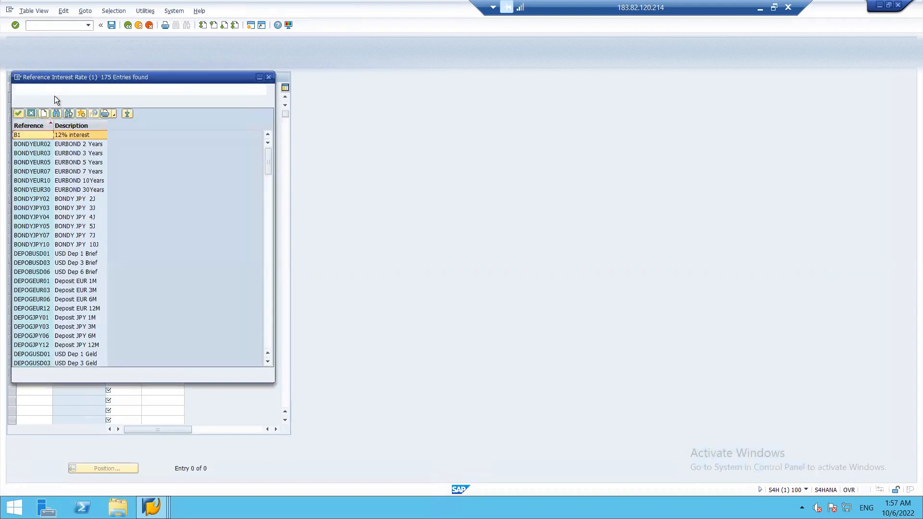
pyautogui.press('Escape')
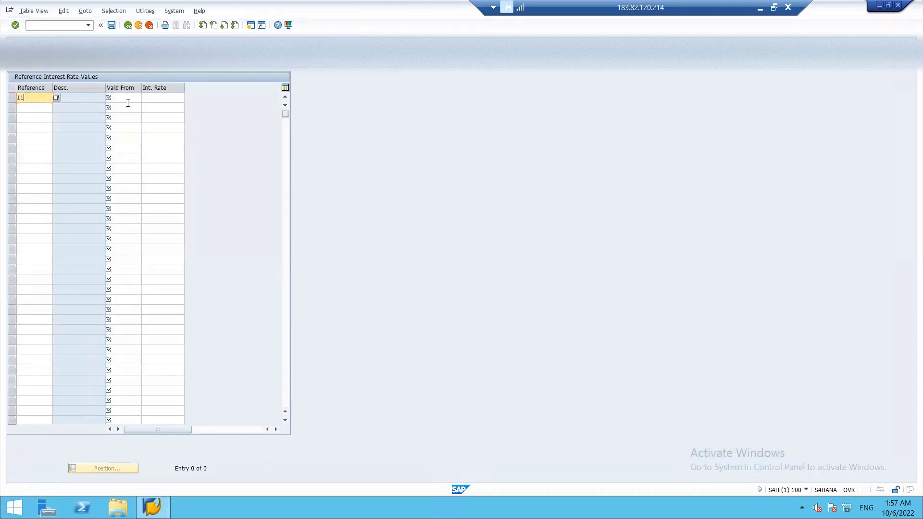
# Set the I1 entry valid from 01.04.2022 at 12 percent, save it to the customizing request and return to the implementation guide.
pyautogui.click(128, 101)
pyautogui.write('0')
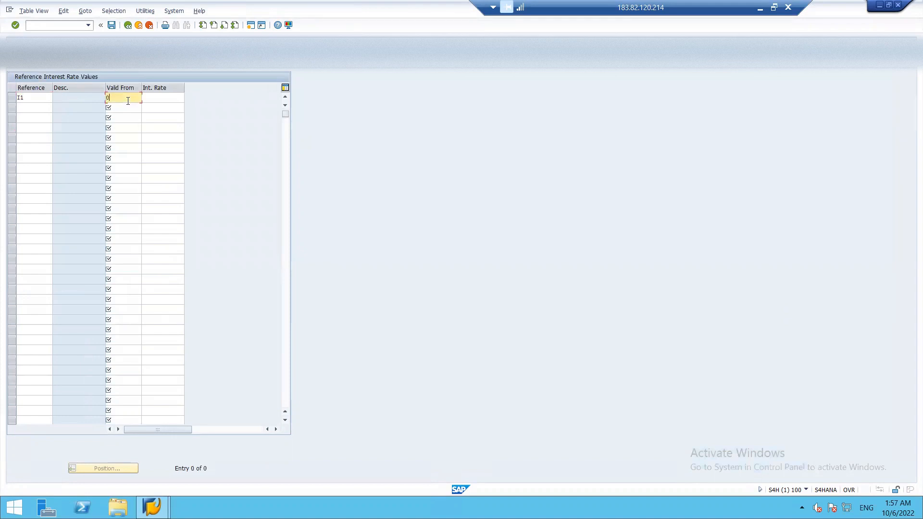
pyautogui.write('1.04.2022')
pyautogui.press('Tab')
pyautogui.write('12')
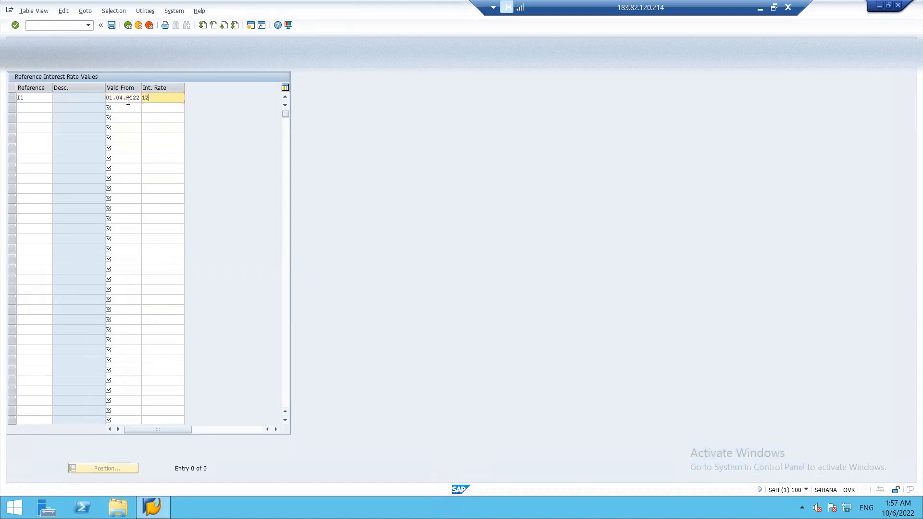
pyautogui.click(112, 25)
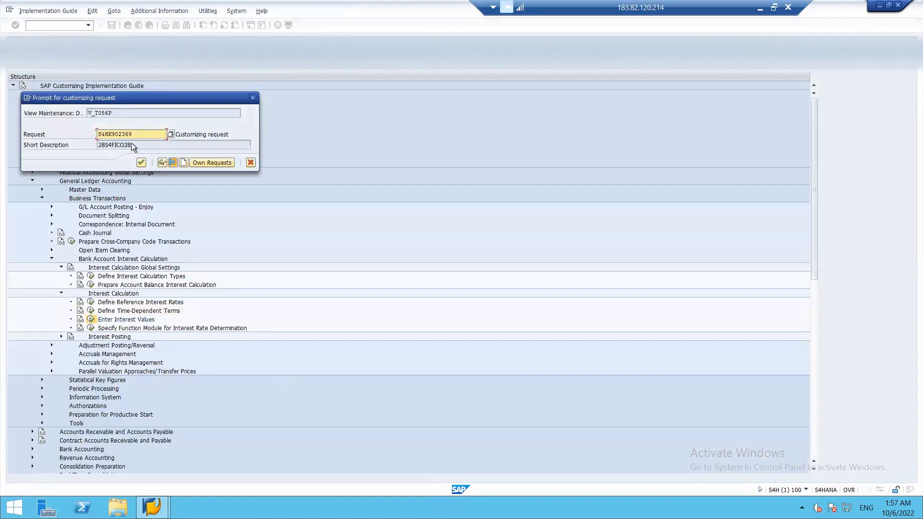
pyautogui.click(141, 163)
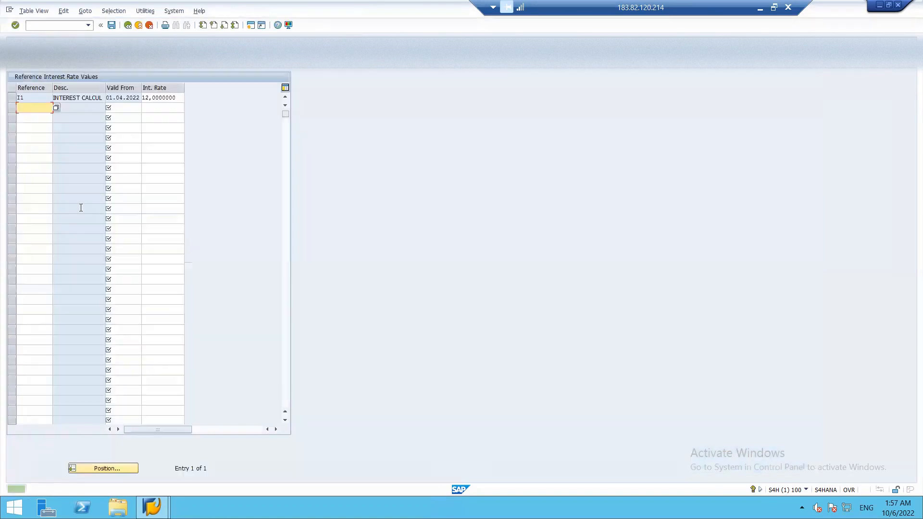
pyautogui.press('F3')
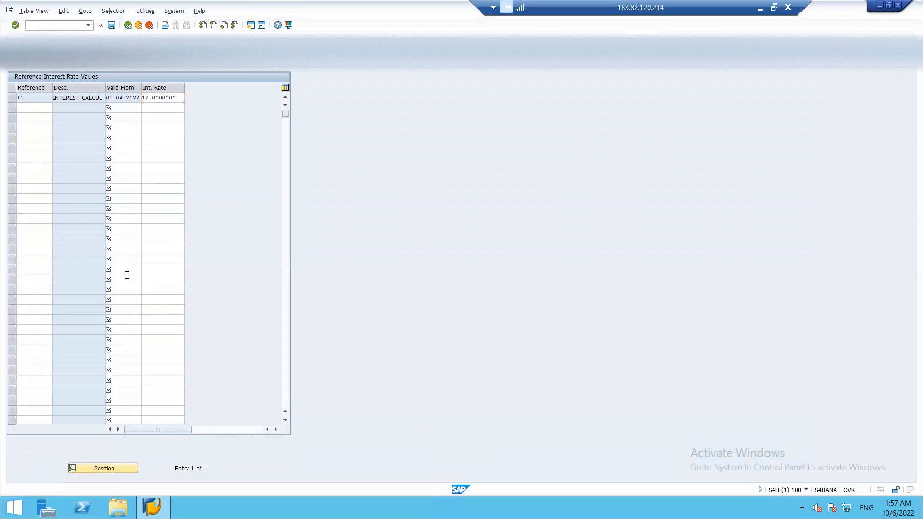
pyautogui.press('F3')
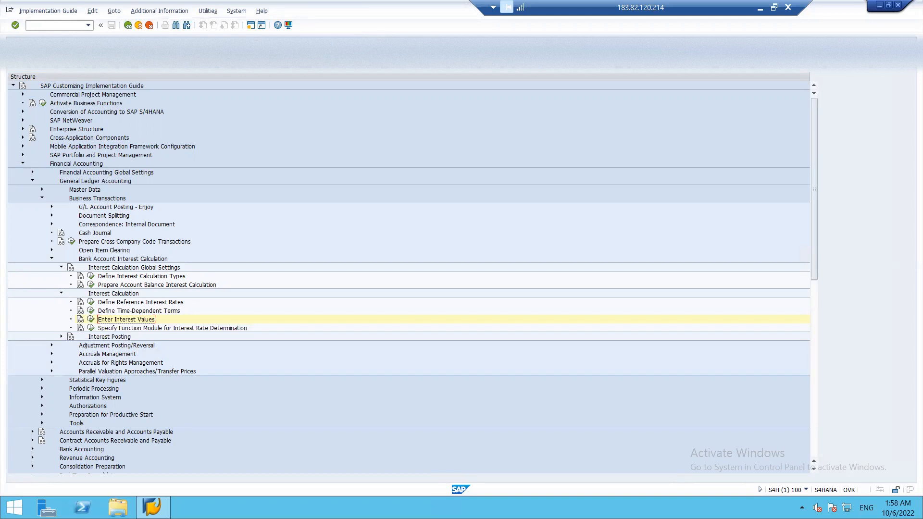
# Open the G/L account master data transaction in a new SAP session.
pyautogui.click(250, 27)
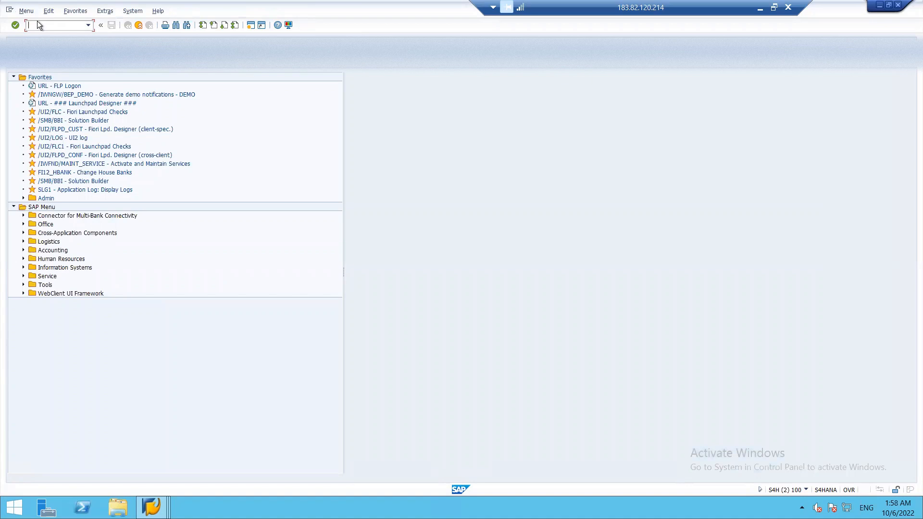
pyautogui.write('FSC')
pyautogui.press('Return')
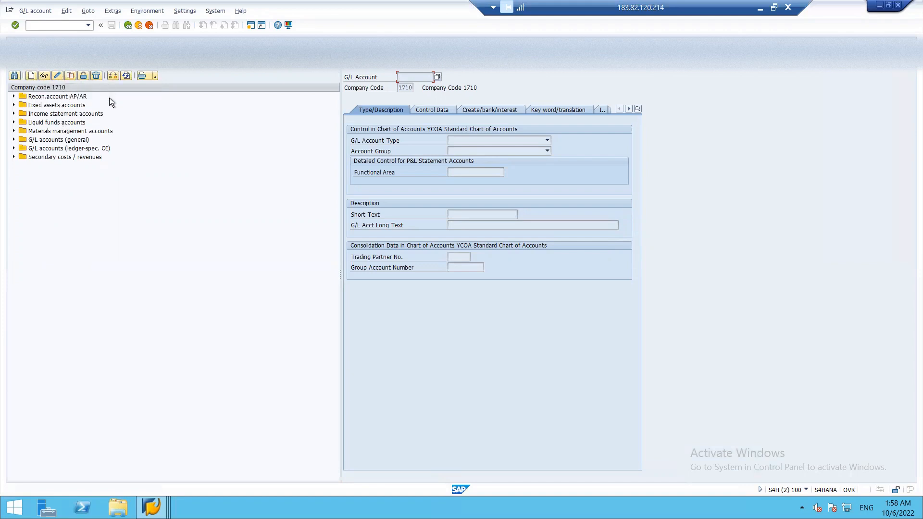
# Try to switch the G/L account list to company code FIF2.
pyautogui.click(112, 76)
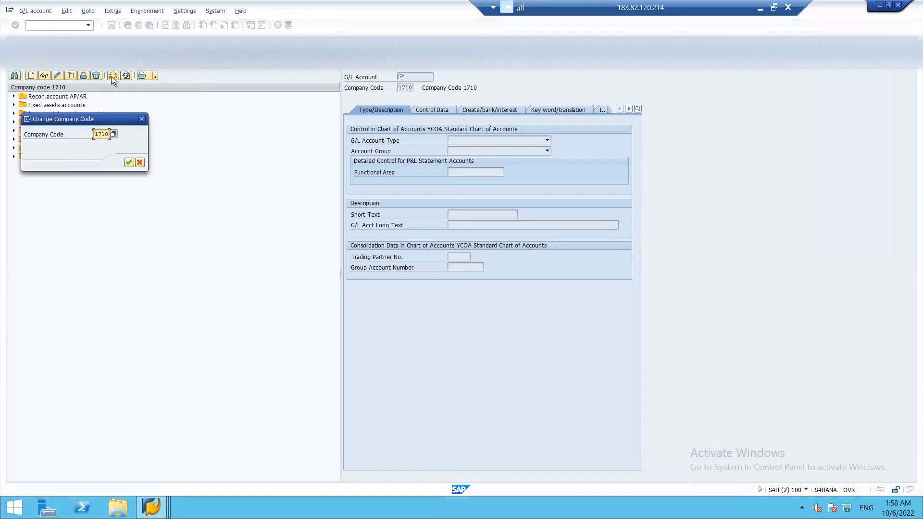
pyautogui.press('Delete')
pyautogui.press('Delete')
pyautogui.press('Delete')
pyautogui.write('FIF2')
pyautogui.press('Return')
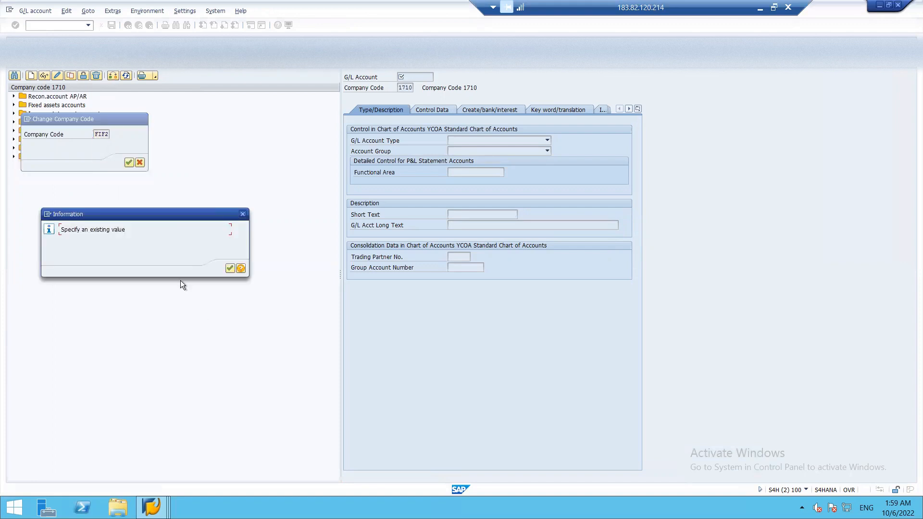
pyautogui.click(230, 267)
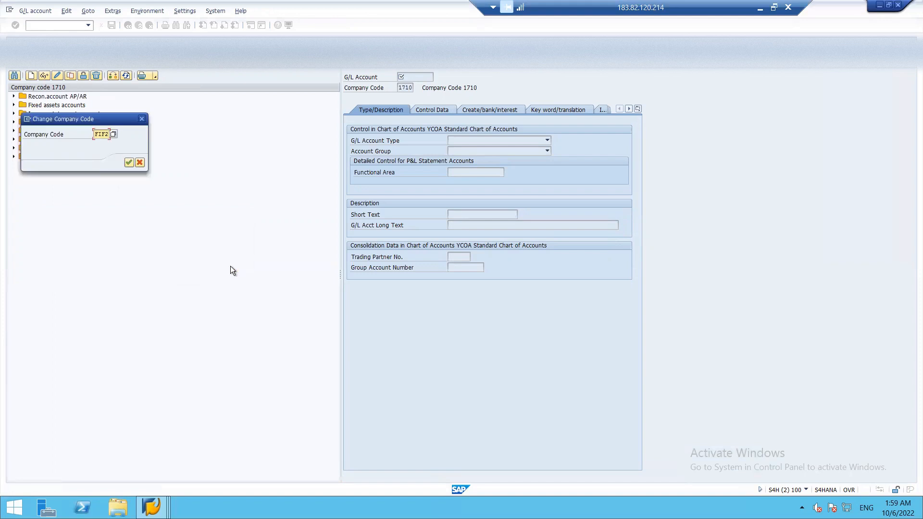
pyautogui.click(114, 133)
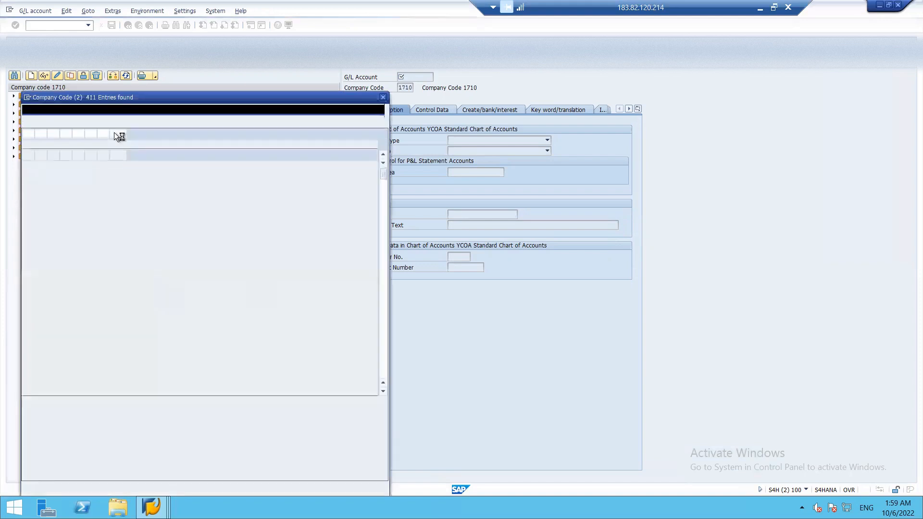
pyautogui.click(384, 98)
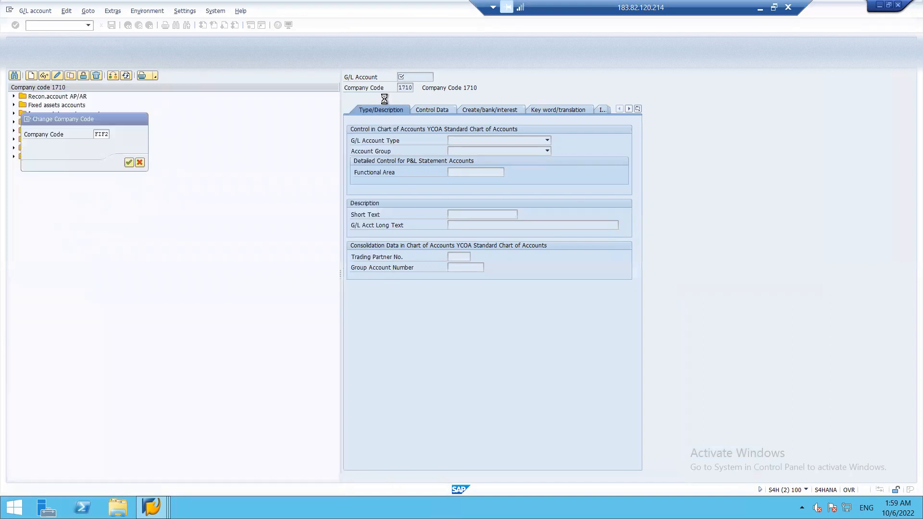
# Set the company code of the G/L account list to FI02.
pyautogui.click(105, 133)
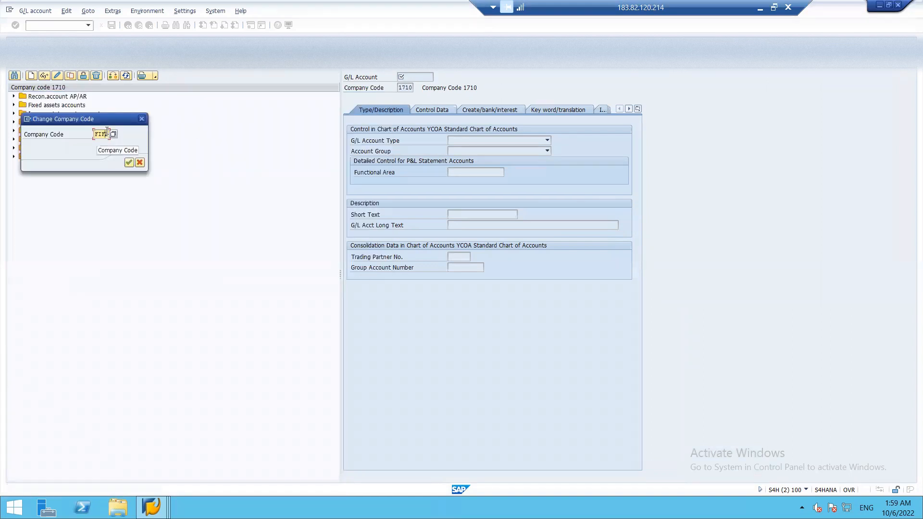
pyautogui.press('BackSpace')
pyautogui.press('BackSpace')
pyautogui.write('02')
pyautogui.press('Return')
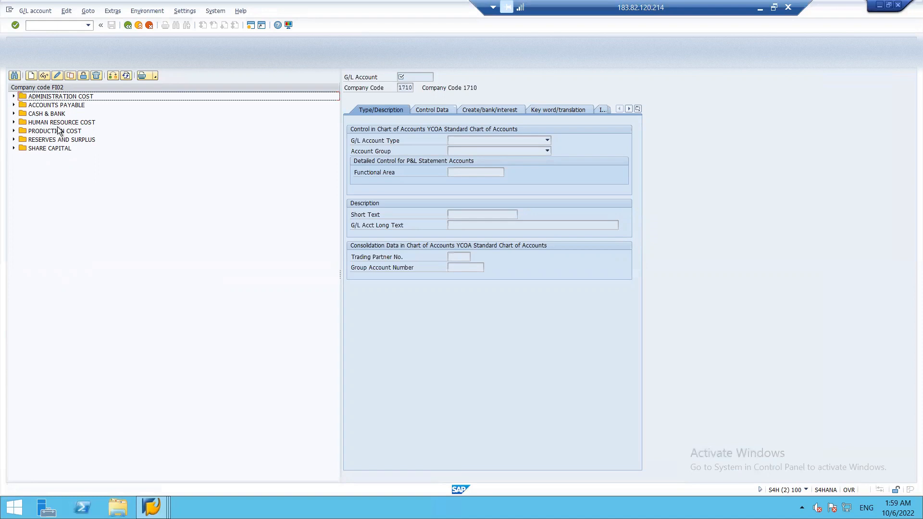
# Expand the ADMINISTRATION COST accounts and start creating G/L account 14303 in company code FI02.
pyautogui.click(14, 96)
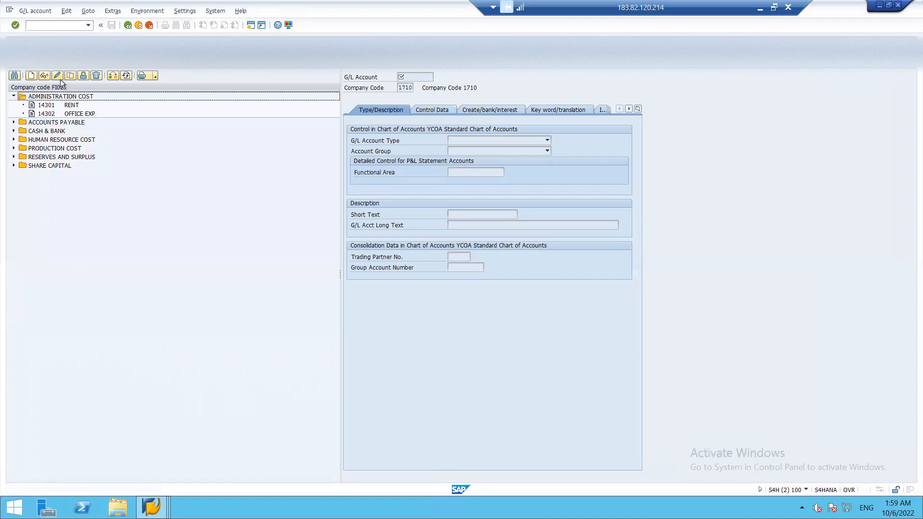
pyautogui.click(31, 75)
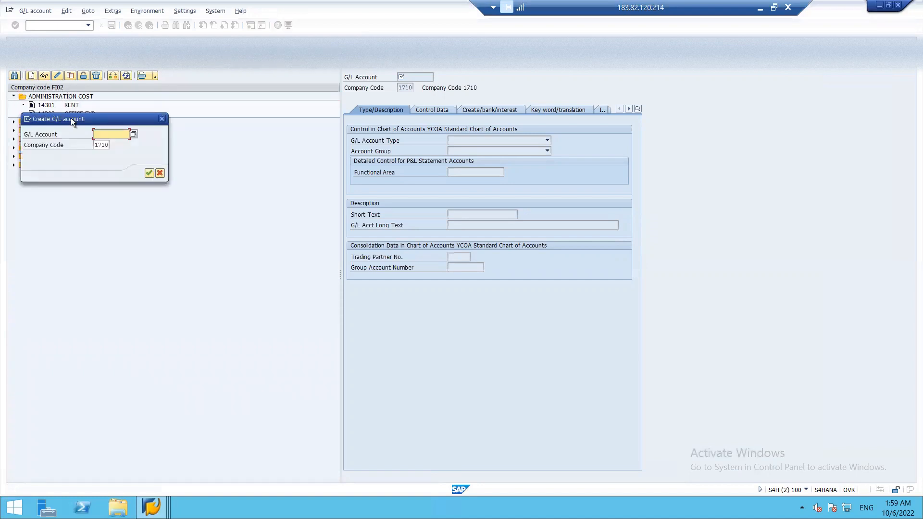
pyautogui.click(163, 119)
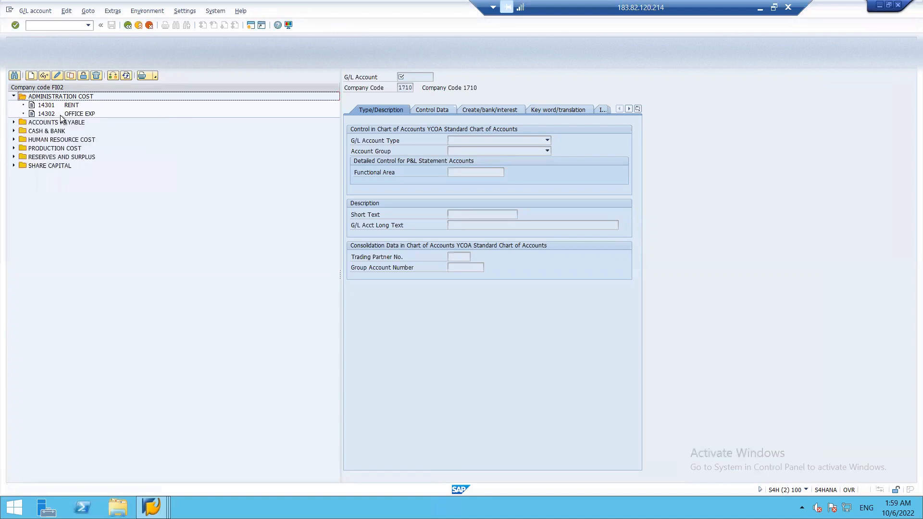
pyautogui.click(32, 76)
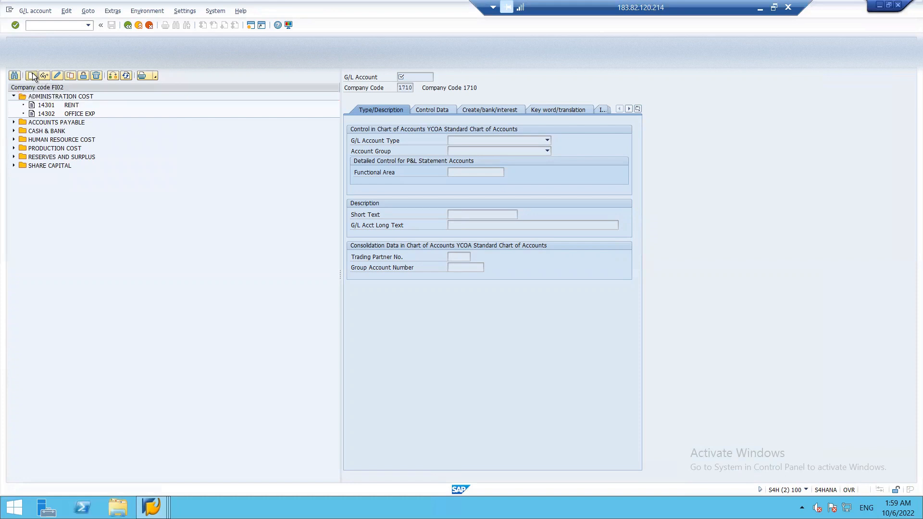
pyautogui.write('14303')
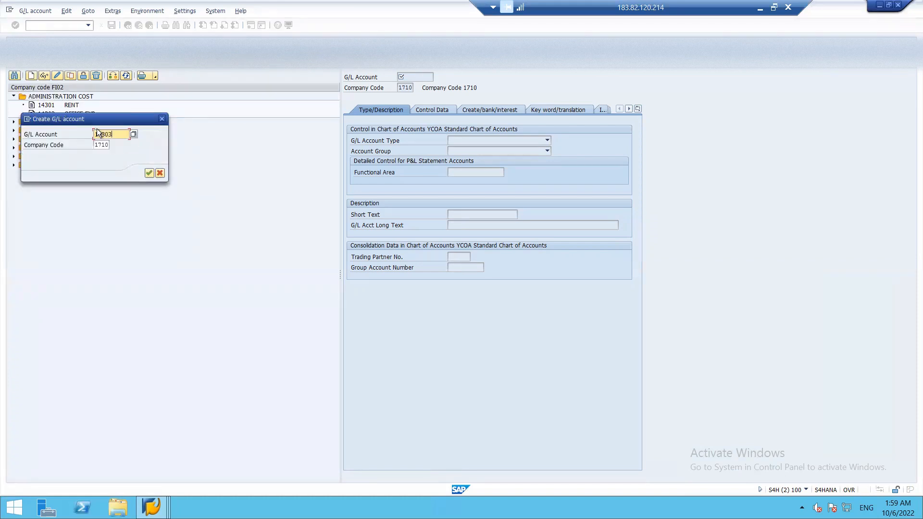
pyautogui.press('Tab')
pyautogui.write('FI02')
pyautogui.click(149, 172)
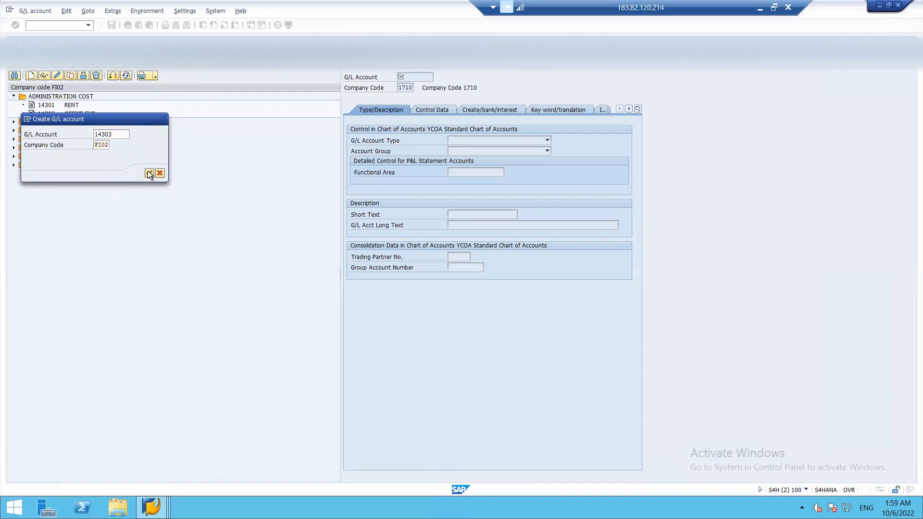
# Classify account 14303 as Nonoperating Expense or Income in group ADMINISTRATION COST, with short text INTT and long text INTEREST ON TL.
pyautogui.click(472, 140)
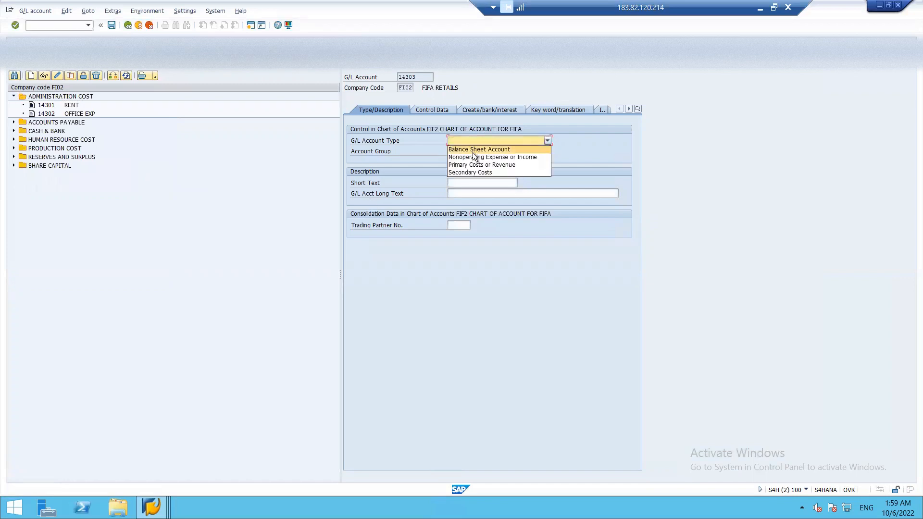
pyautogui.click(474, 156)
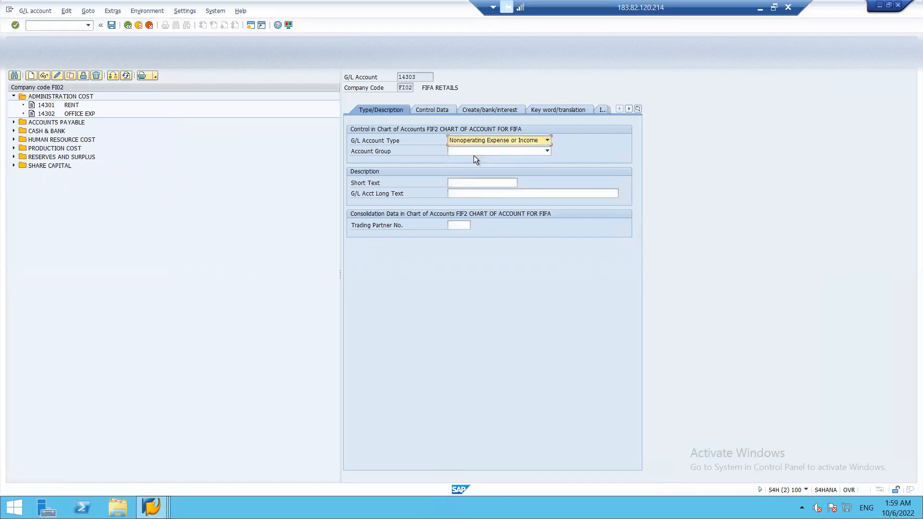
pyautogui.click(470, 153)
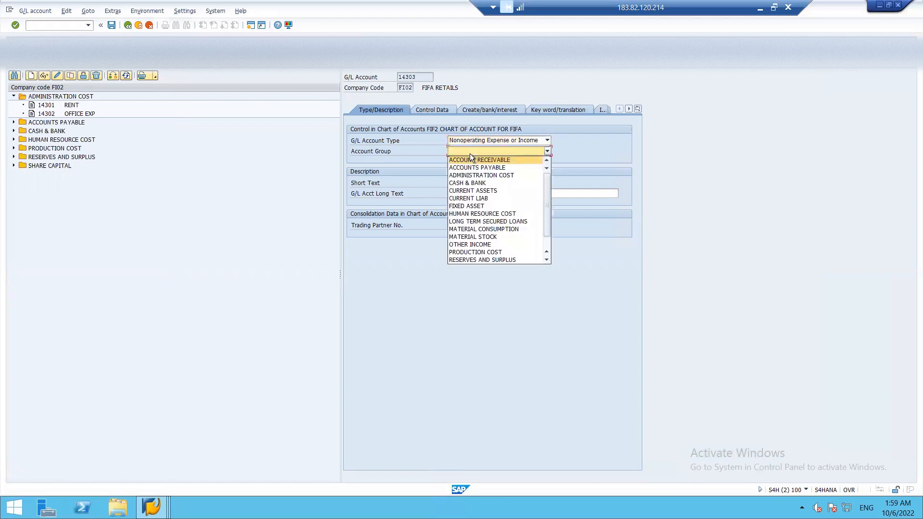
pyautogui.click(475, 175)
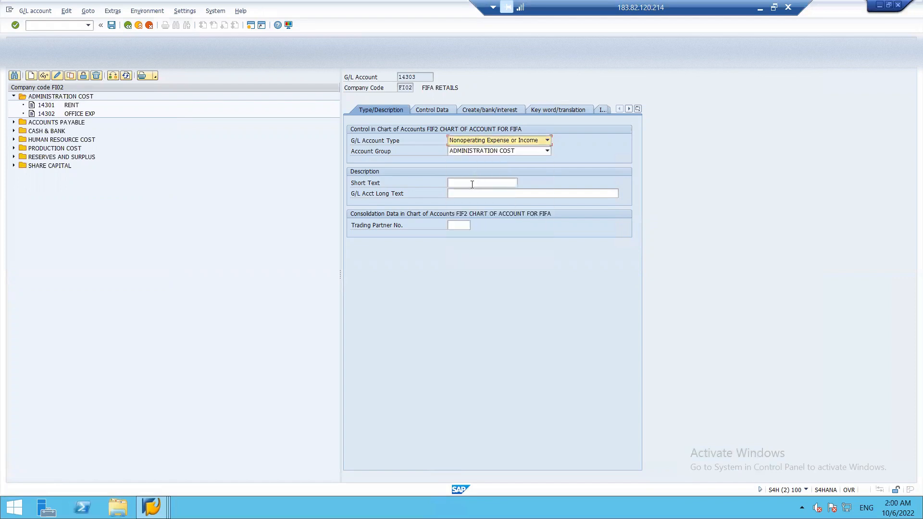
pyautogui.click(473, 184)
pyautogui.write('INTT')
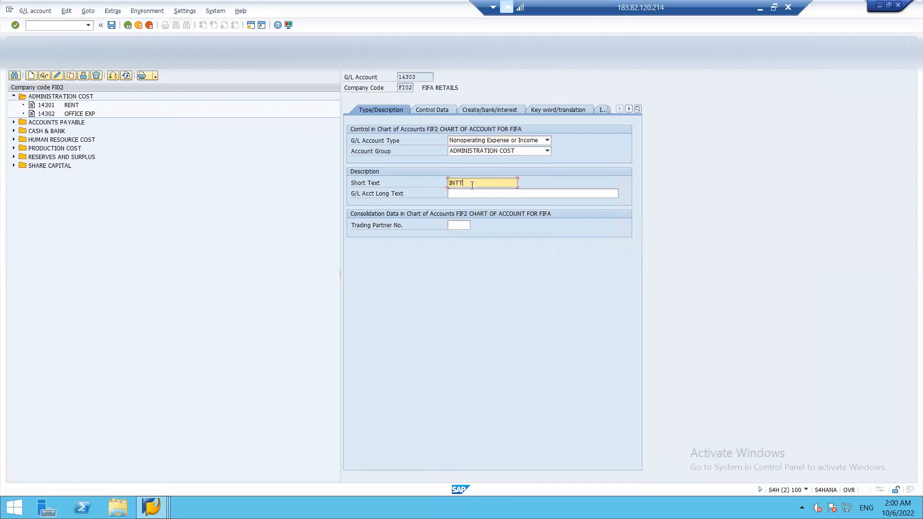
pyautogui.press('Tab')
pyautogui.write('INTEREST ')
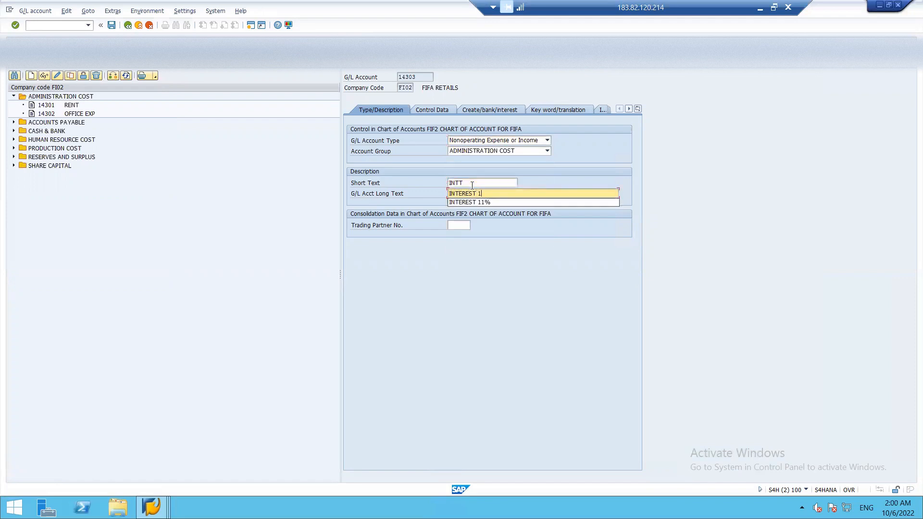
pyautogui.write('ON TL')
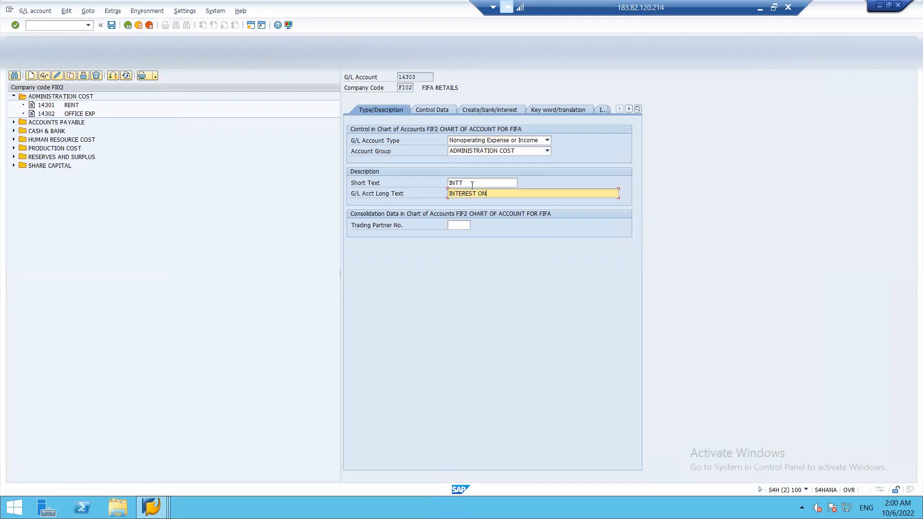
# Set the sort key of account 14303 to 001 (Posting date) in its control data.
pyautogui.click(439, 108)
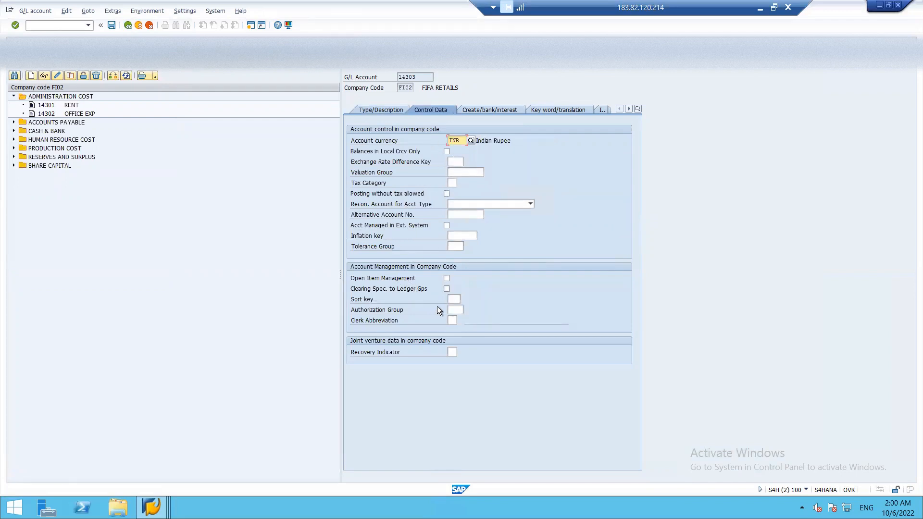
pyautogui.click(461, 297)
pyautogui.write('001')
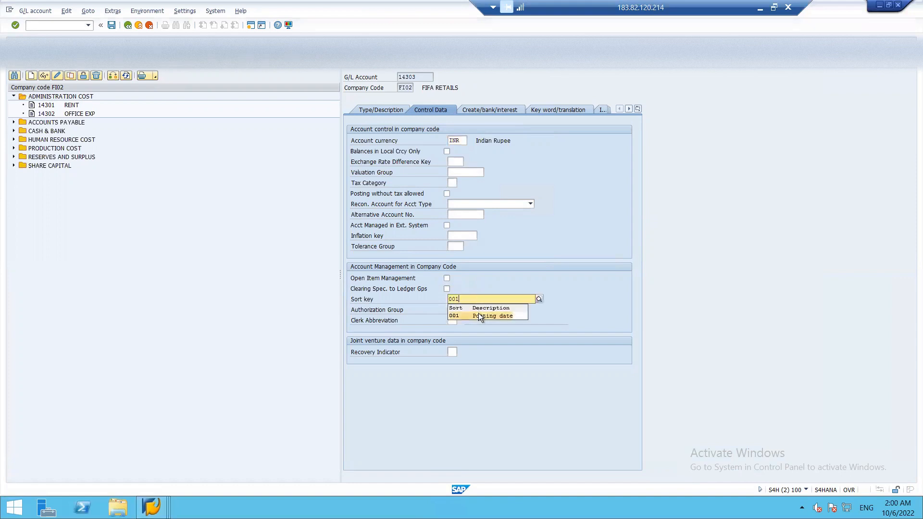
pyautogui.click(478, 313)
# Assign field status group G001 to account 14303 and save the account.
pyautogui.click(491, 110)
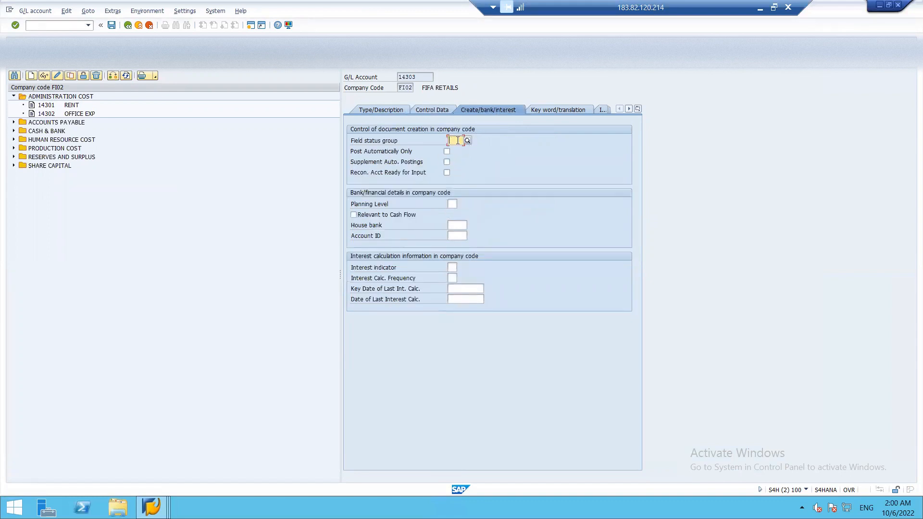
pyautogui.write('G00')
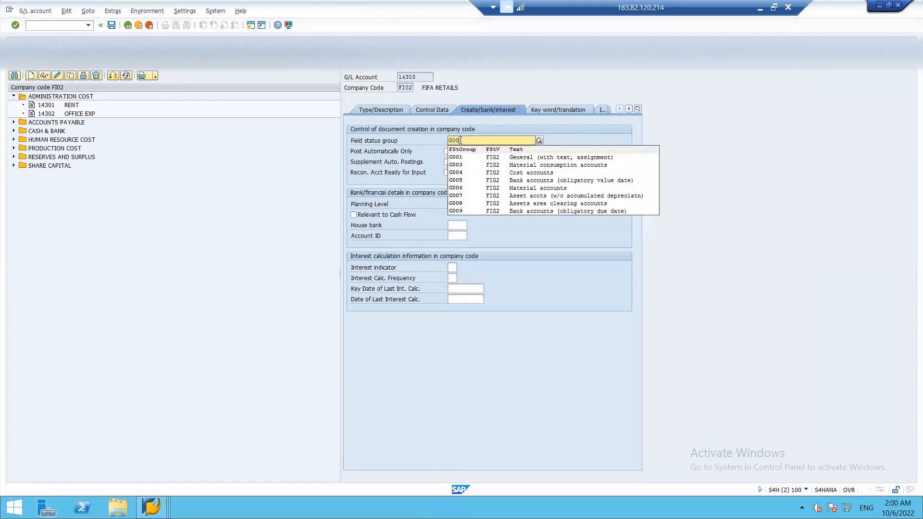
pyautogui.click(472, 160)
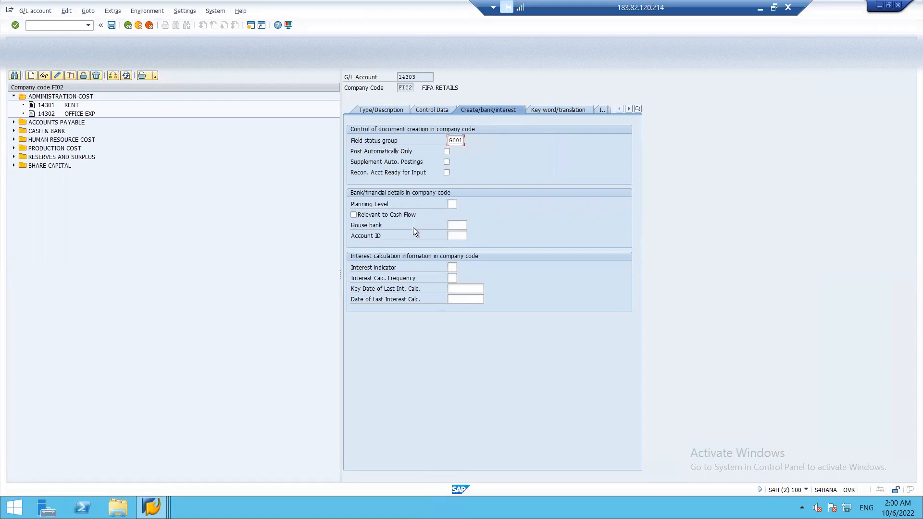
pyautogui.click(110, 27)
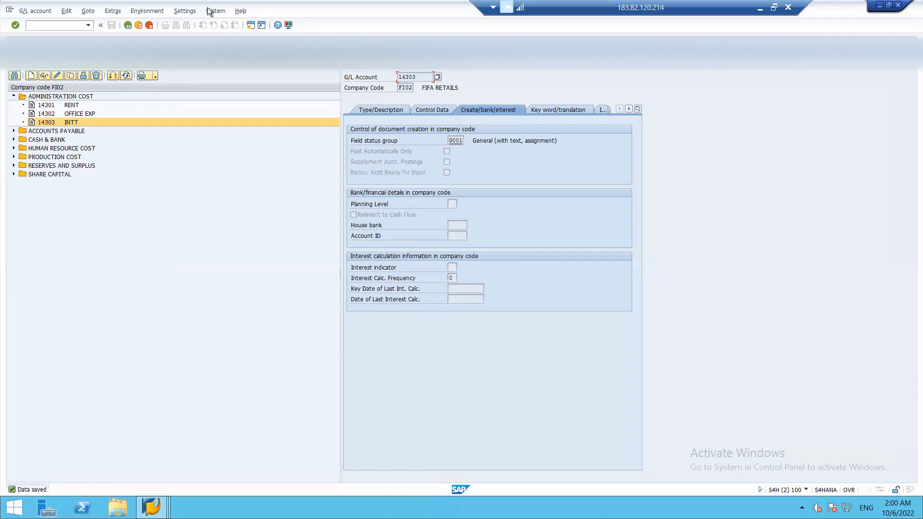
# Open the G/L account groups (OBD4) in a new session and position the list at chart of accounts FIF2.
pyautogui.click(254, 28)
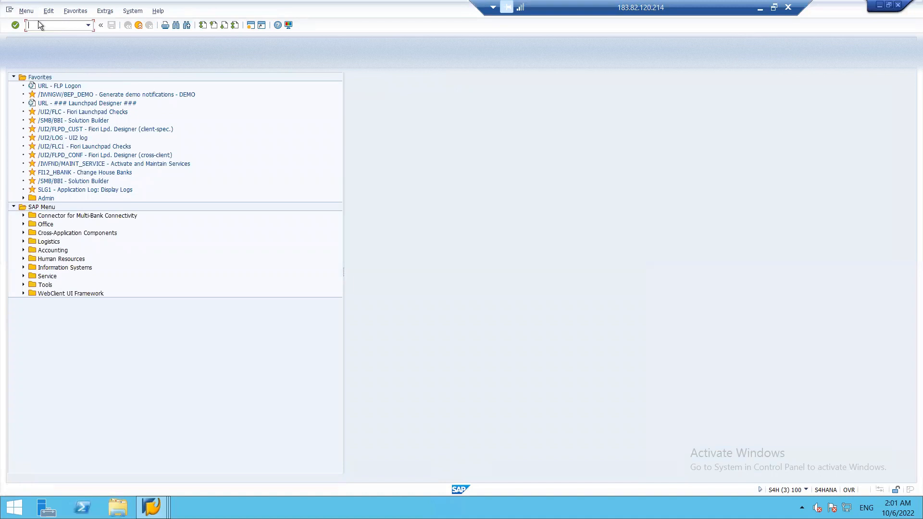
pyautogui.write('OBD4')
pyautogui.press('Return')
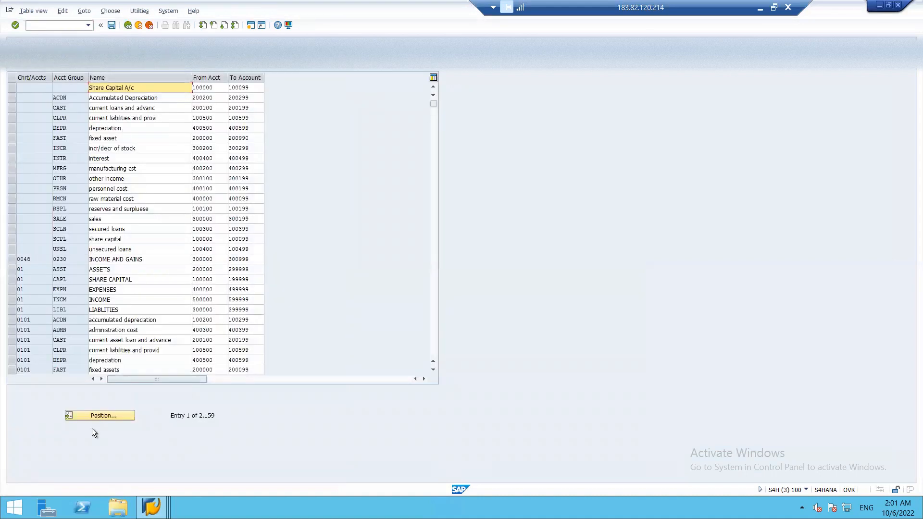
pyautogui.click(99, 415)
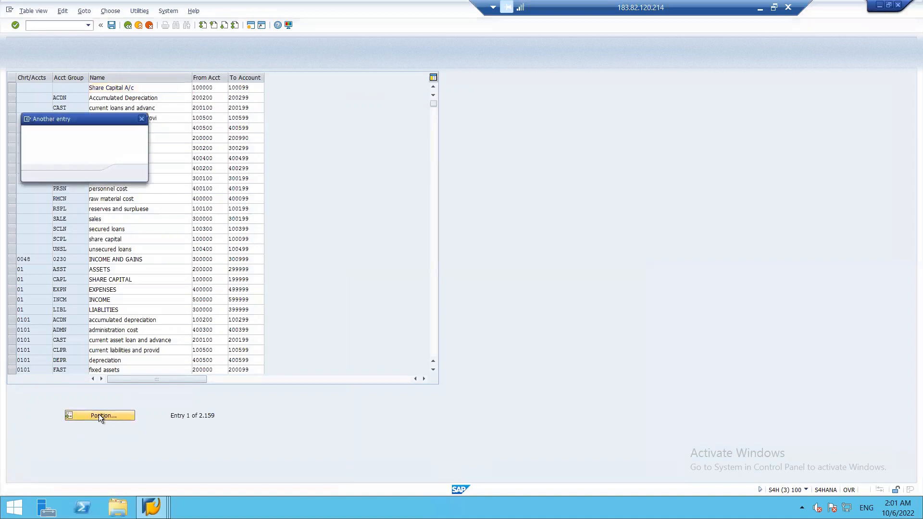
pyautogui.write('F')
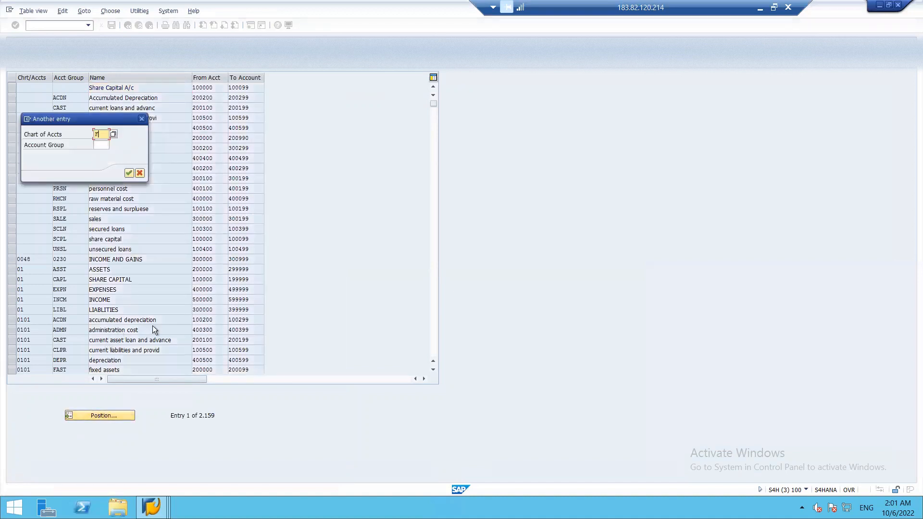
pyautogui.write('IF')
pyautogui.press('Return')
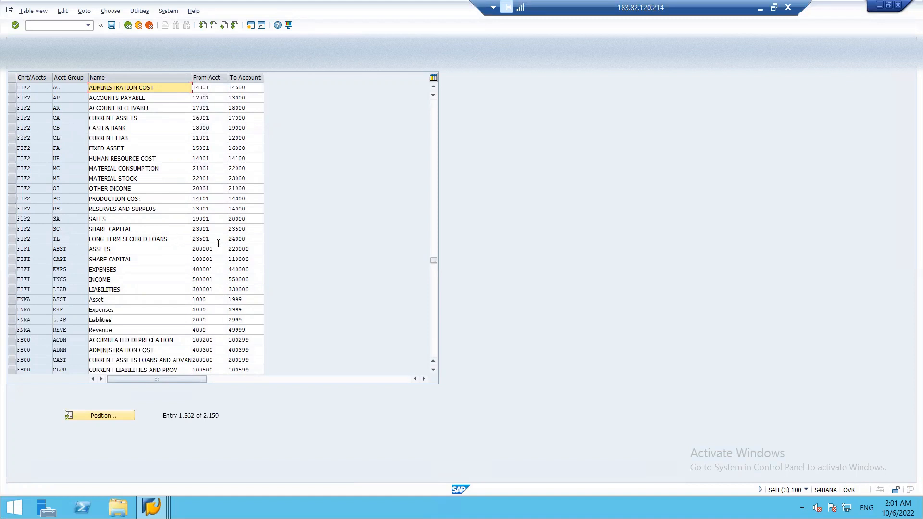
# Start creating G/L account 23501 in company code FI02, after checking the number range of the LONG TERM SECURED LOANS group.
pyautogui.hotkey('alt', 'Tab')
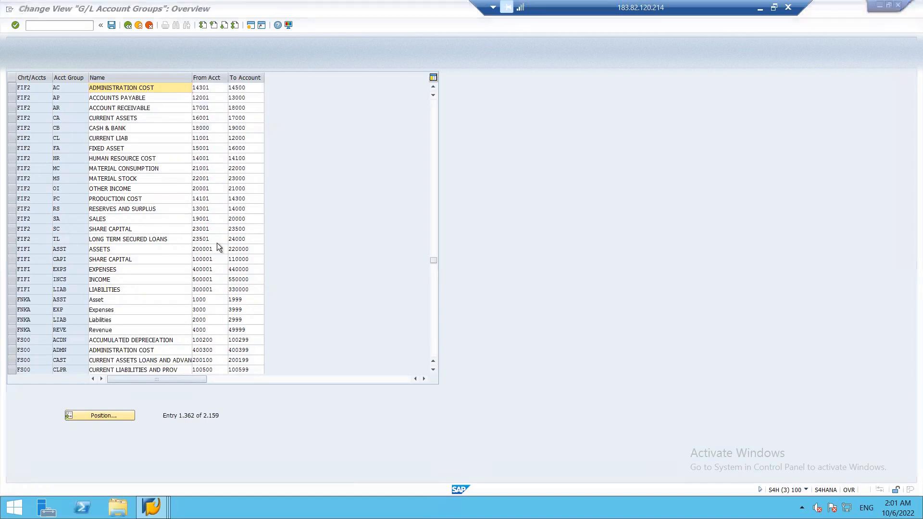
pyautogui.click(31, 76)
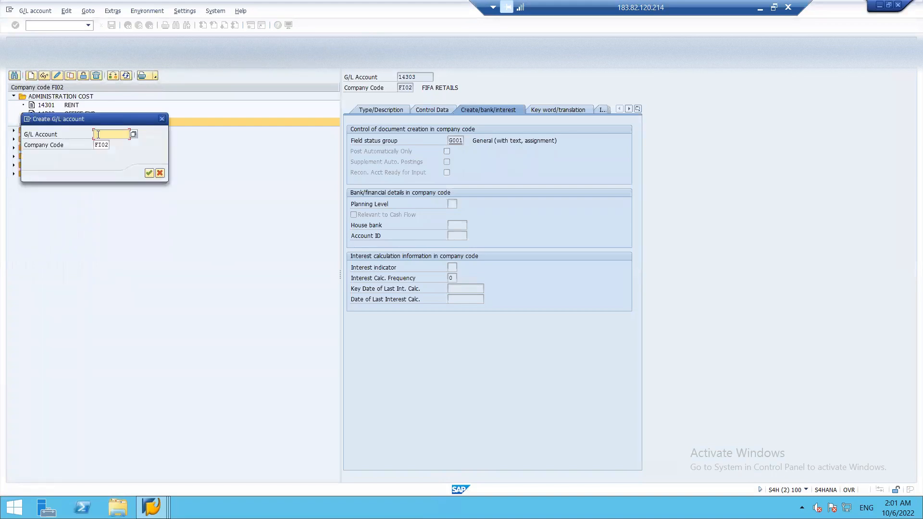
pyautogui.hotkey('alt', 'Tab')
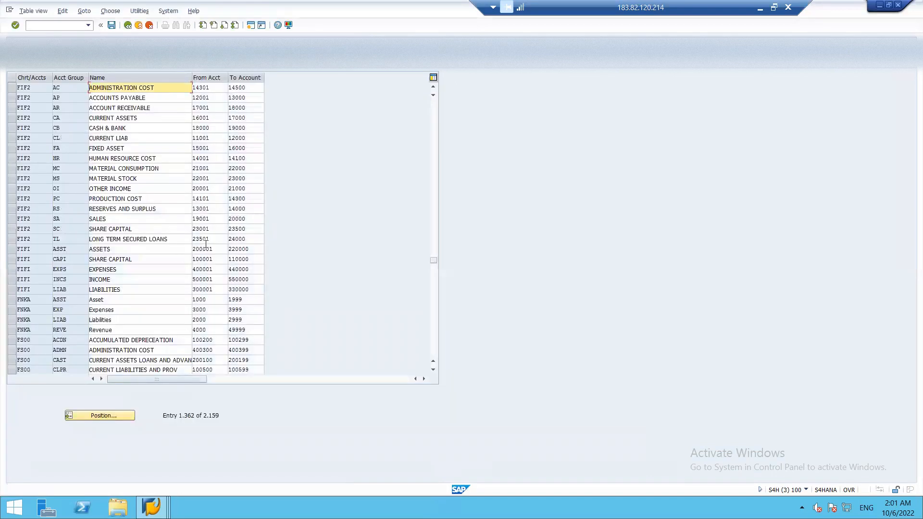
pyautogui.hotkey('alt', 'Tab')
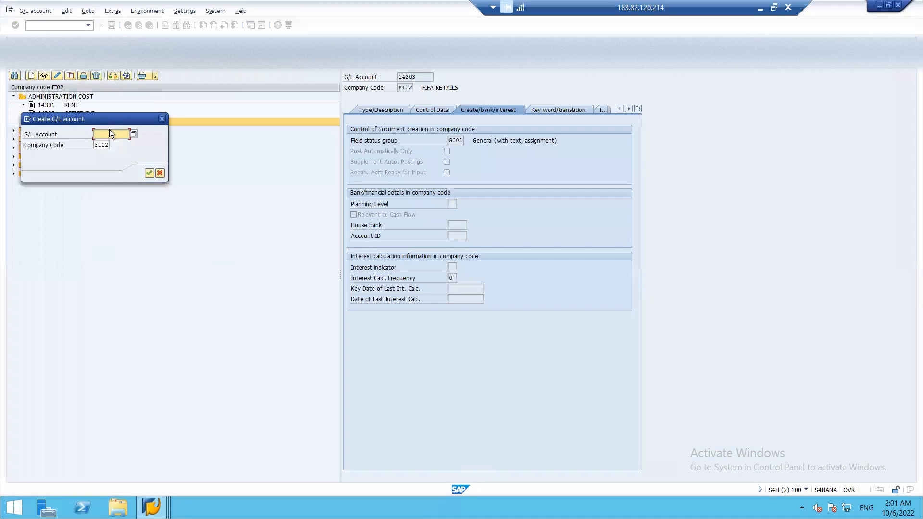
pyautogui.write('23501')
pyautogui.click(149, 173)
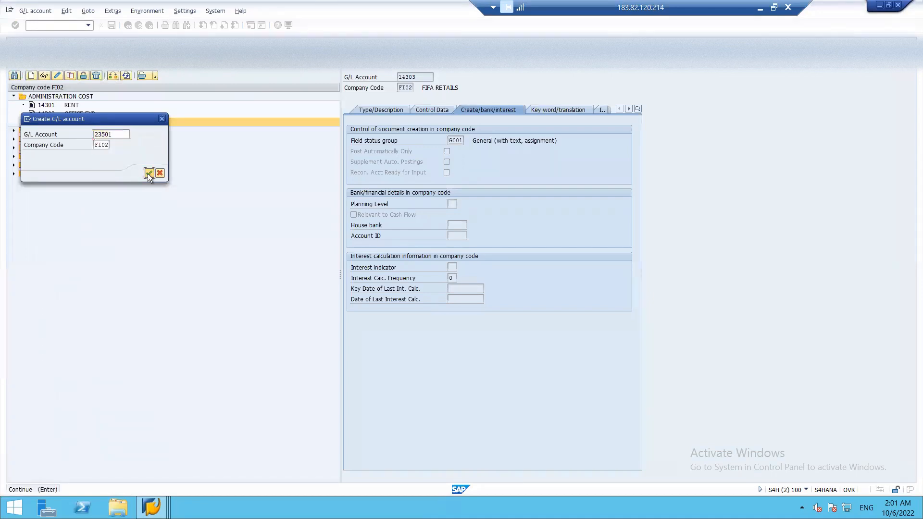
# Classify account 23501 as a Balance Sheet Account in account group LONG TERM SECURED LOANS.
pyautogui.click(361, 112)
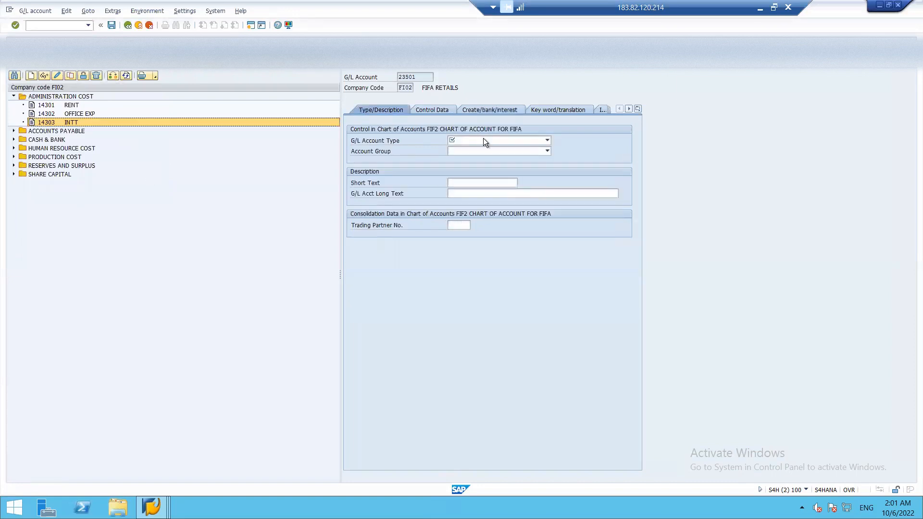
pyautogui.click(483, 140)
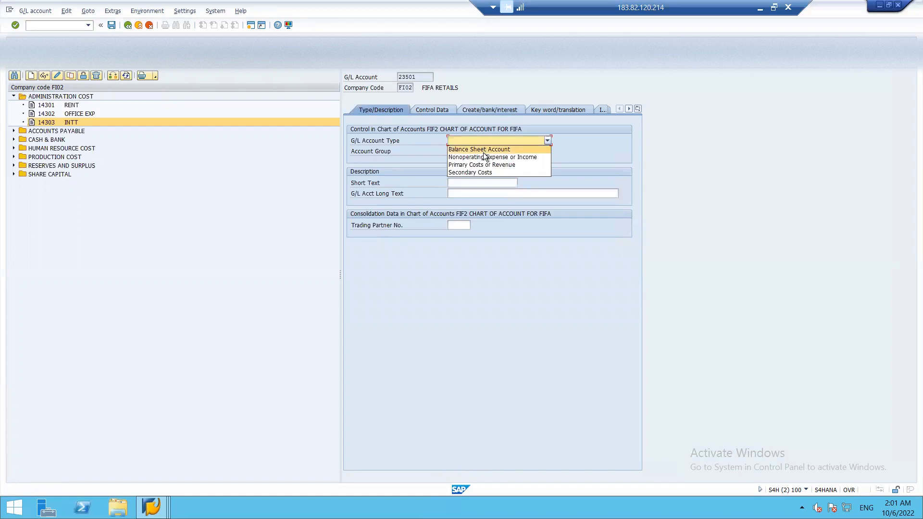
pyautogui.click(483, 149)
pyautogui.click(483, 151)
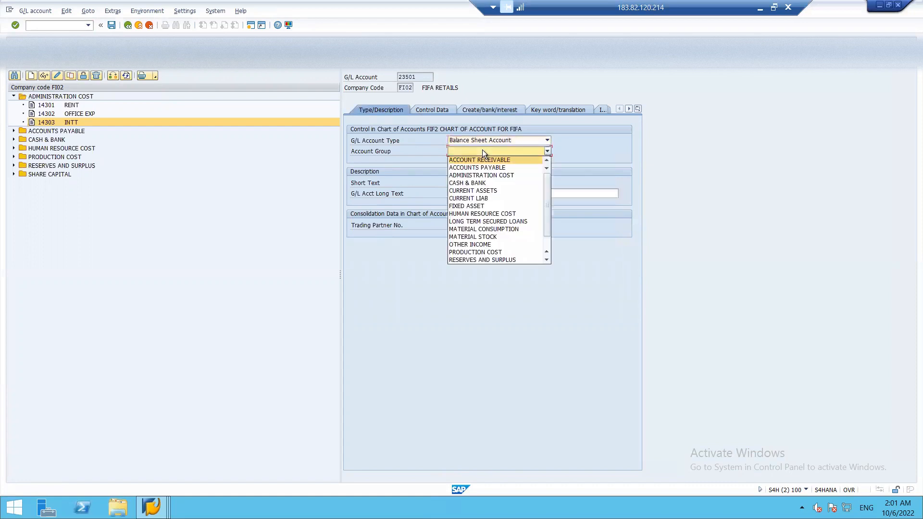
pyautogui.click(479, 222)
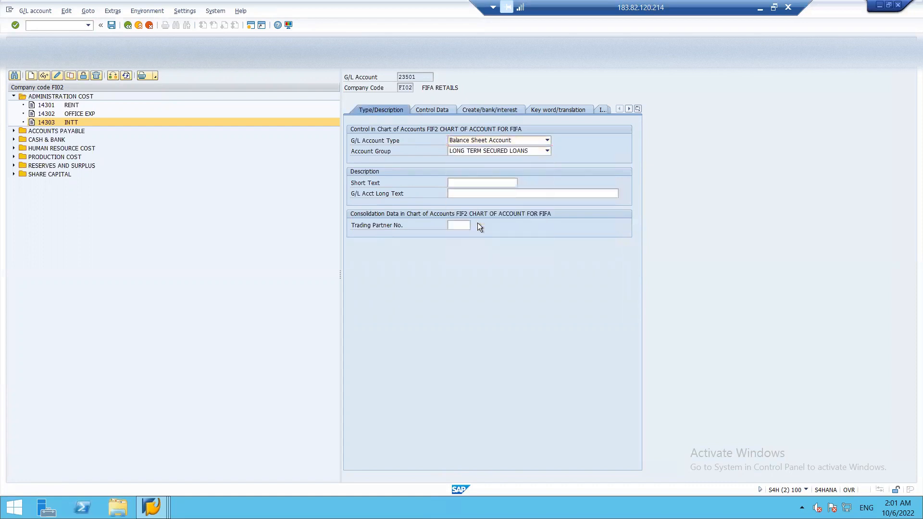
# Describe account 23501 with short text LT-12% and long text LONG TERM LOAN 12%.
pyautogui.click(468, 185)
pyautogui.write('LT-12%')
pyautogui.press('Tab')
pyautogui.write('LONG T')
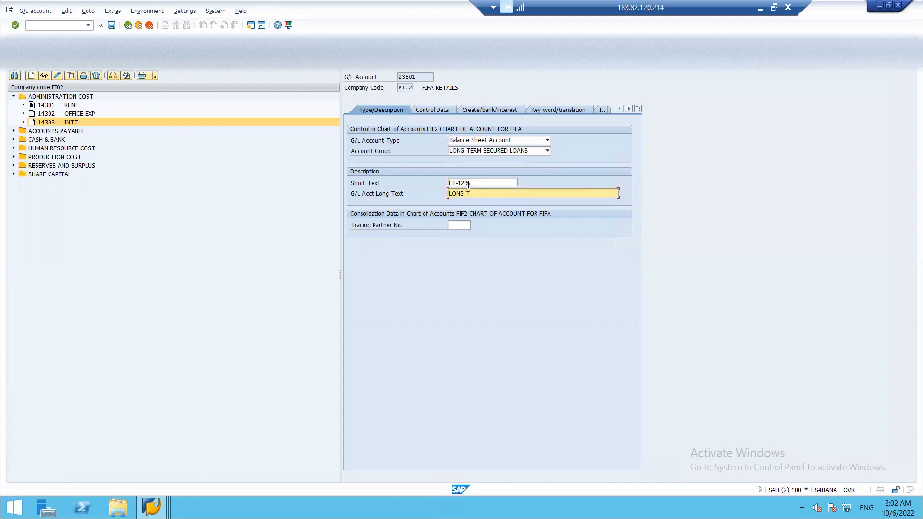
pyautogui.write('ERM LOAN 12%')
# Set sort key 001 (Posting date) and field status group G001 for account 23501.
pyautogui.click(438, 109)
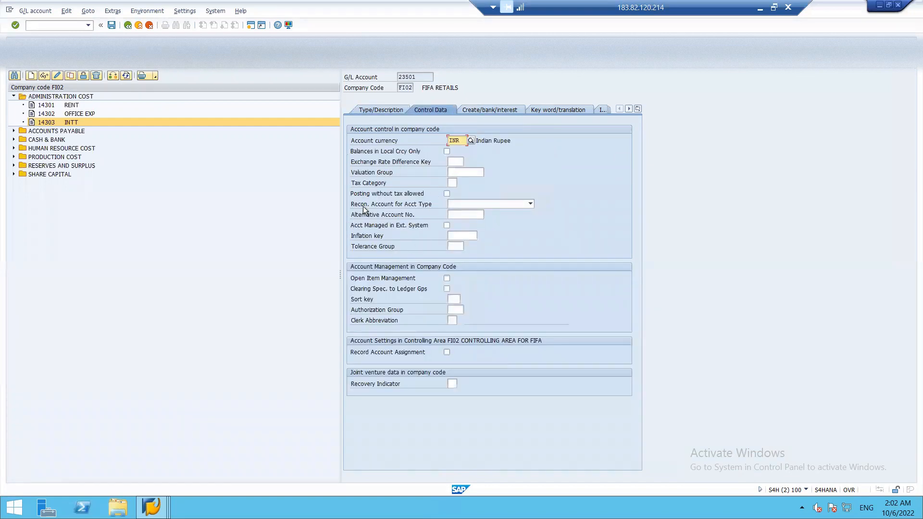
pyautogui.click(455, 299)
pyautogui.write('001')
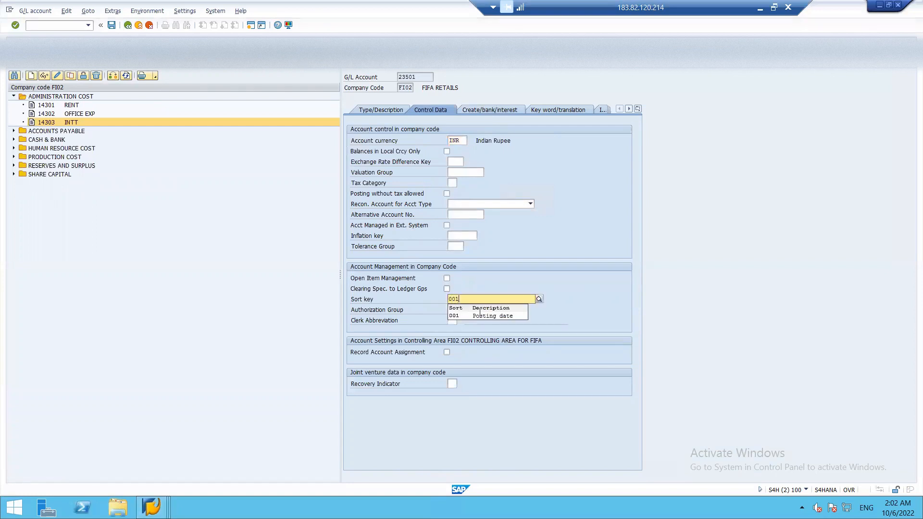
pyautogui.click(487, 318)
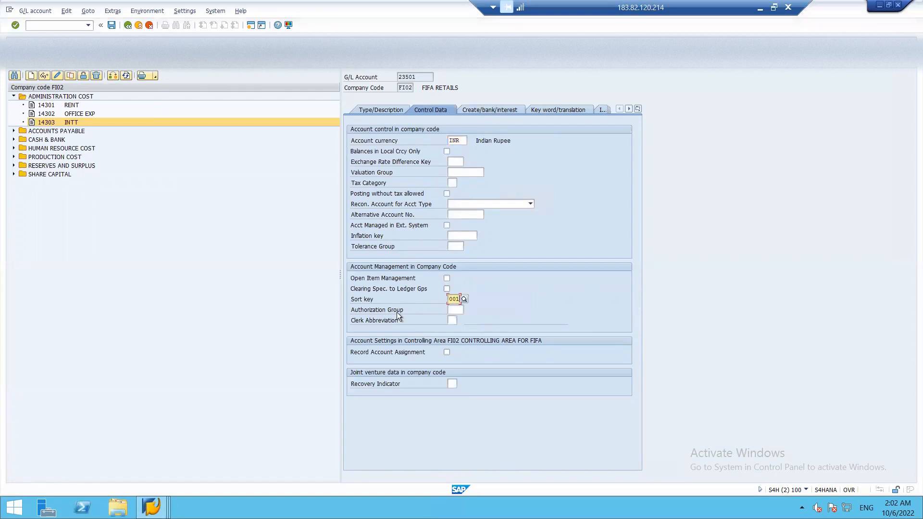
pyautogui.click(481, 111)
pyautogui.write('G001')
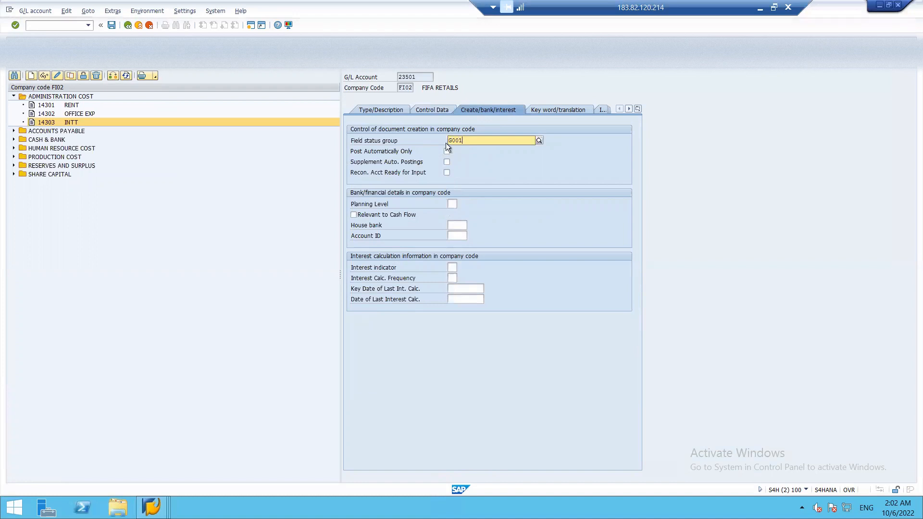
pyautogui.click(458, 154)
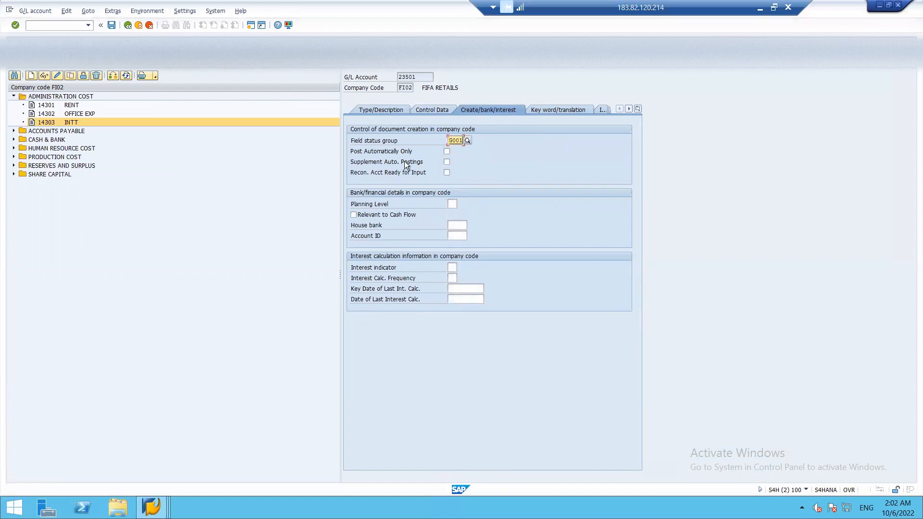
# Assign interest indicator FI and interest calculation frequency 01 (1 month) to account 23501 and save the account.
pyautogui.click(453, 267)
pyautogui.write('F')
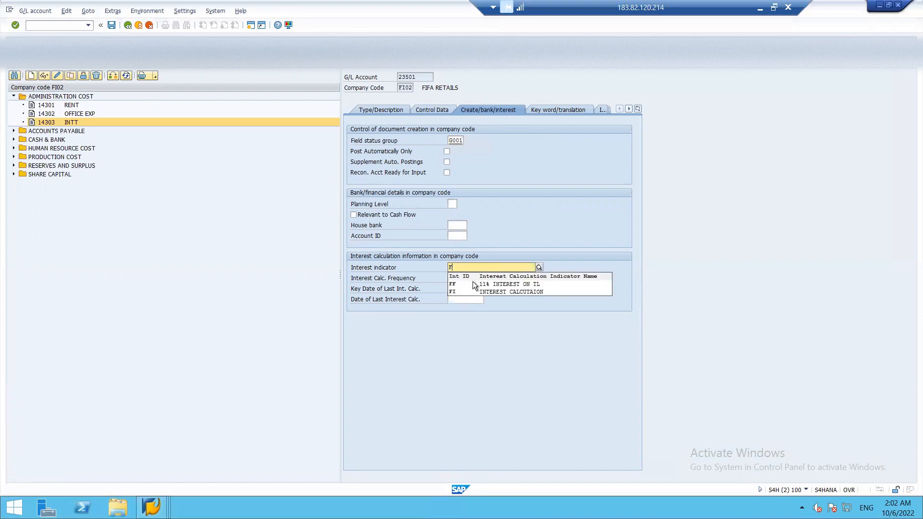
pyautogui.click(480, 292)
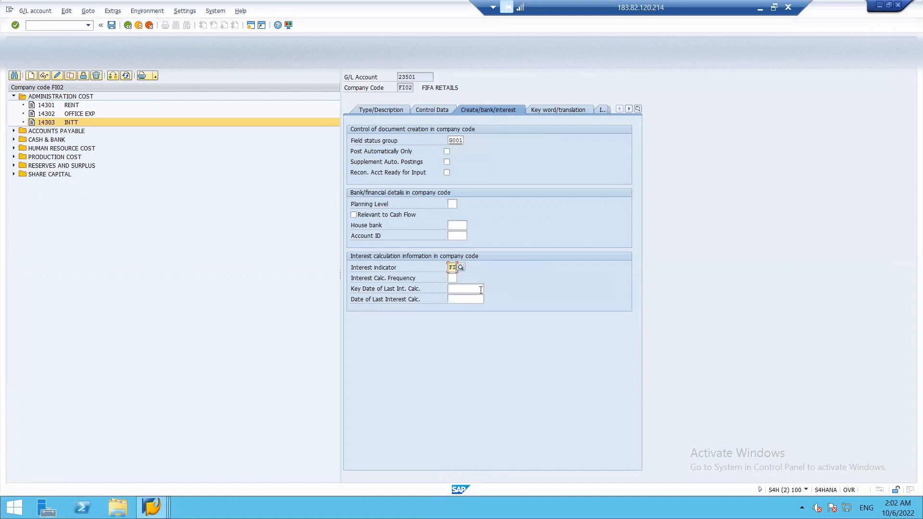
pyautogui.click(457, 275)
pyautogui.click(462, 278)
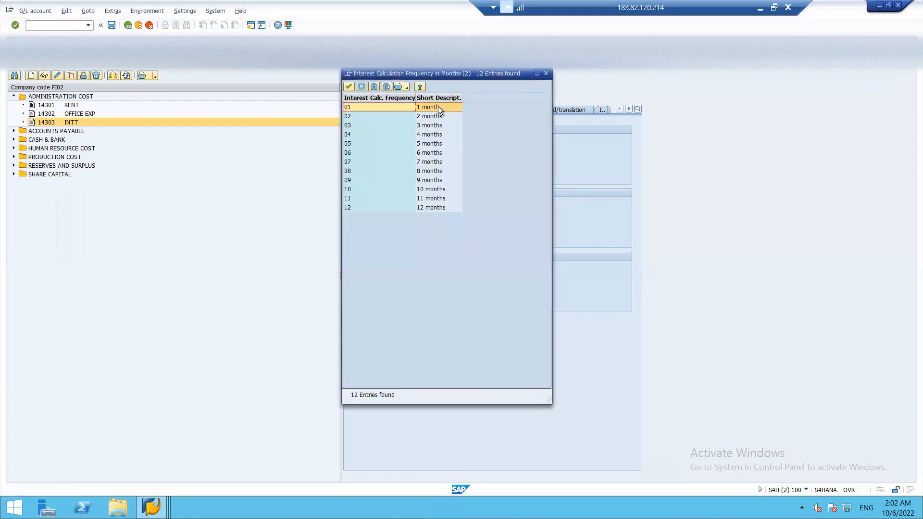
pyautogui.doubleClick(439, 108)
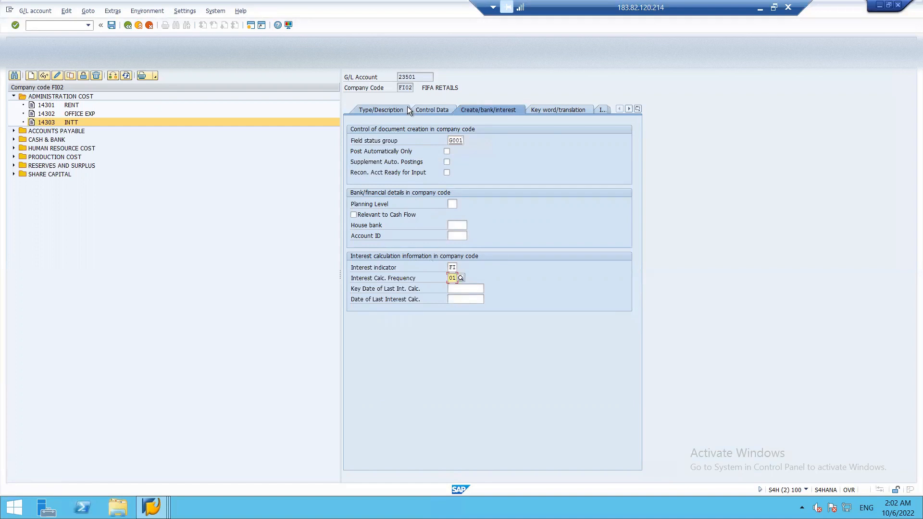
pyautogui.click(111, 25)
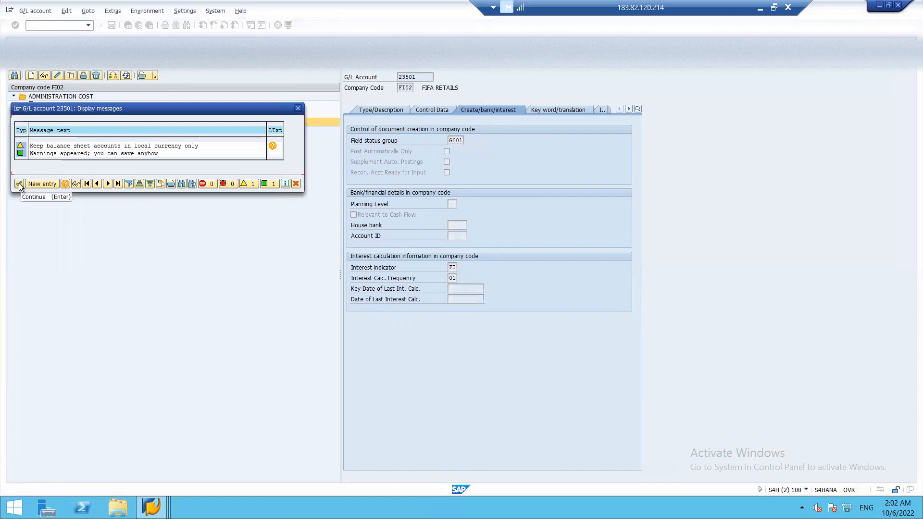
pyautogui.click(19, 184)
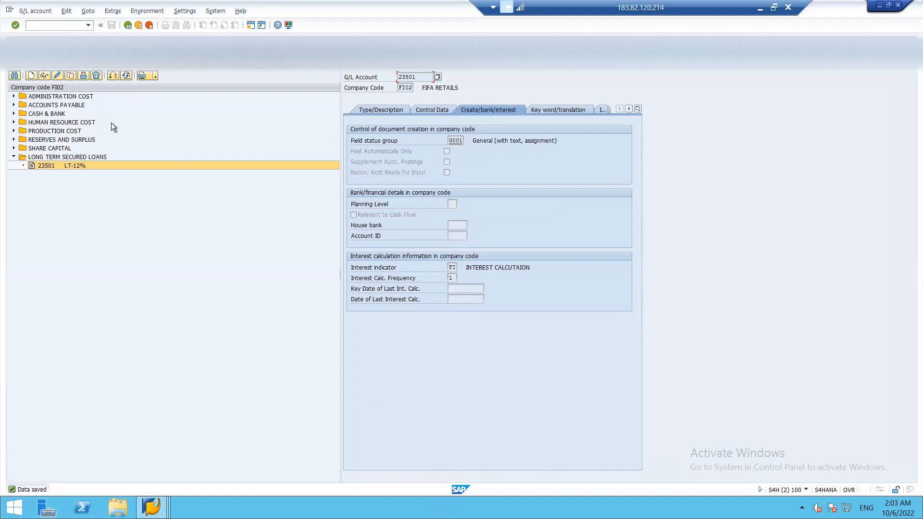
# In the IMG, open Prepare G/L Account Balance Interest Calculation under Interest Posting and display its account assignments for chart of accounts FIF2.
pyautogui.click(151, 504)
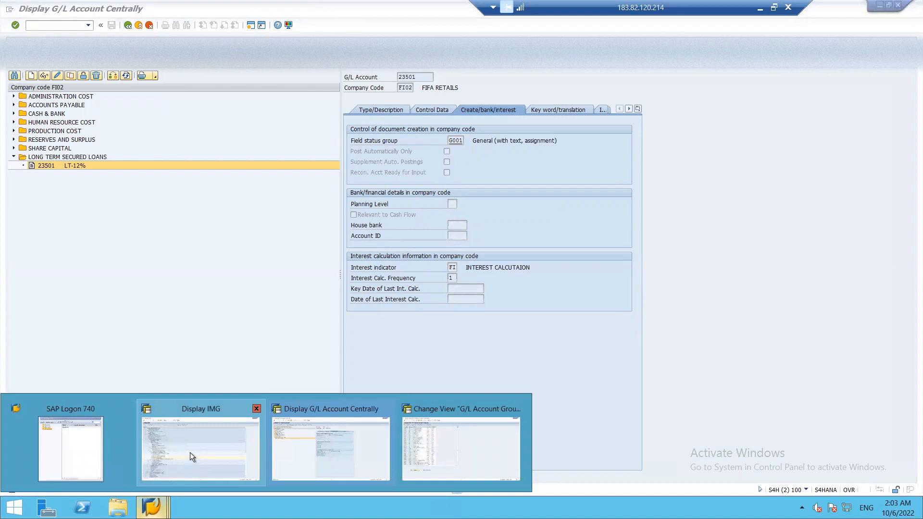
pyautogui.moveTo(190, 452)
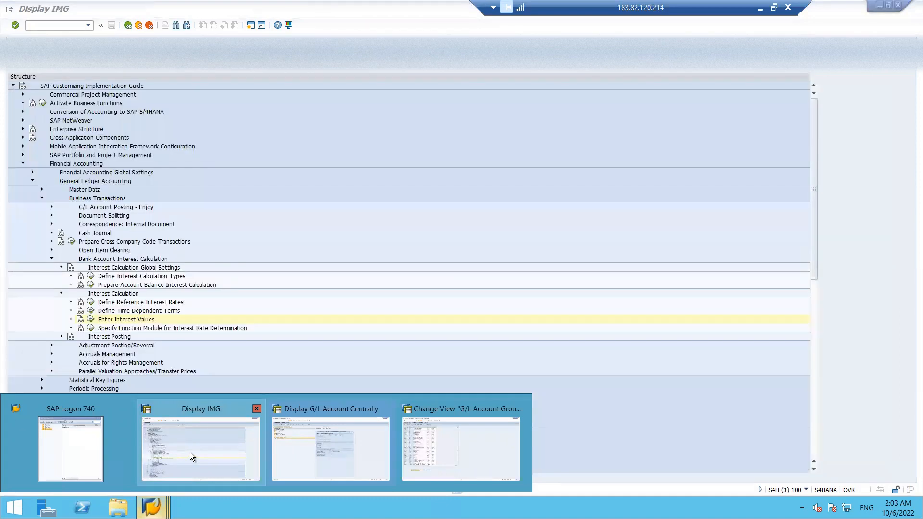
pyautogui.click(189, 452)
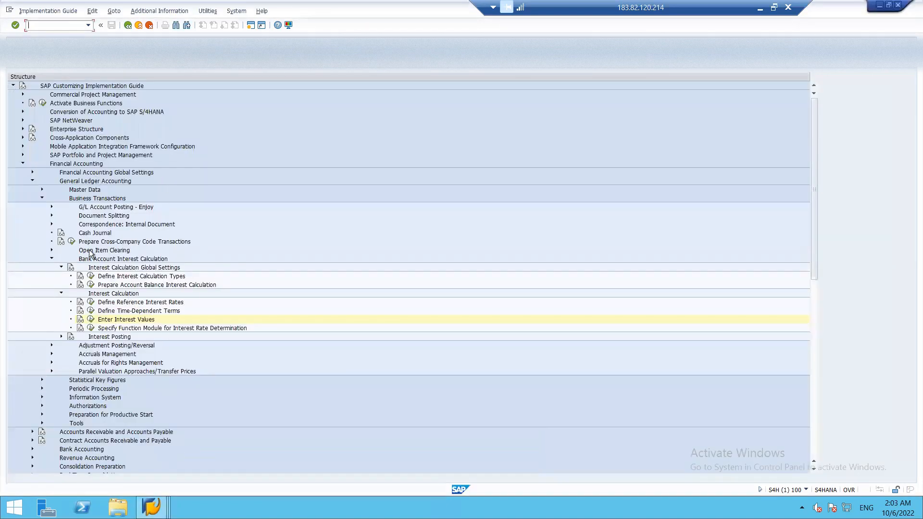
pyautogui.click(61, 335)
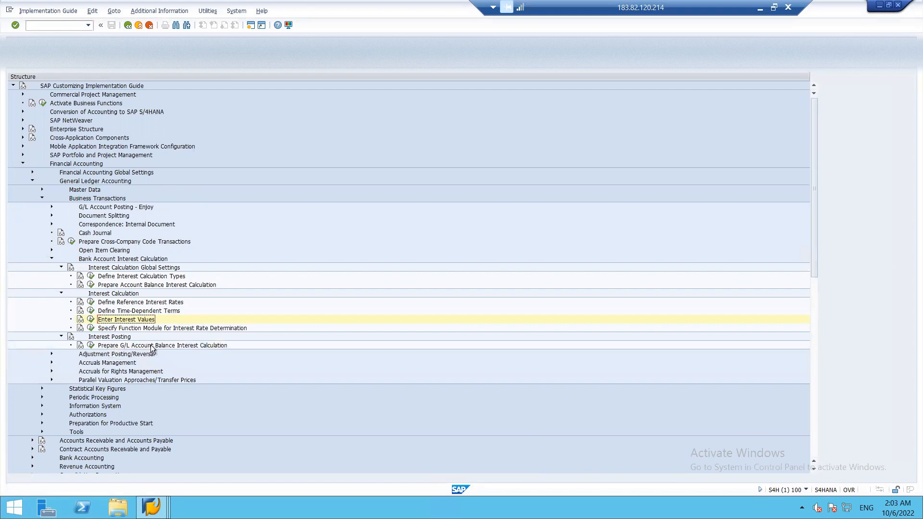
pyautogui.click(90, 346)
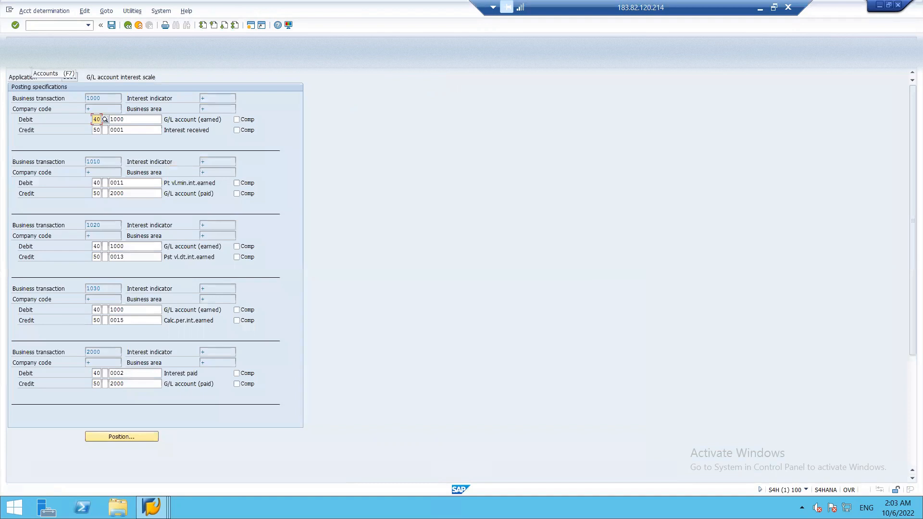
pyautogui.click(31, 59)
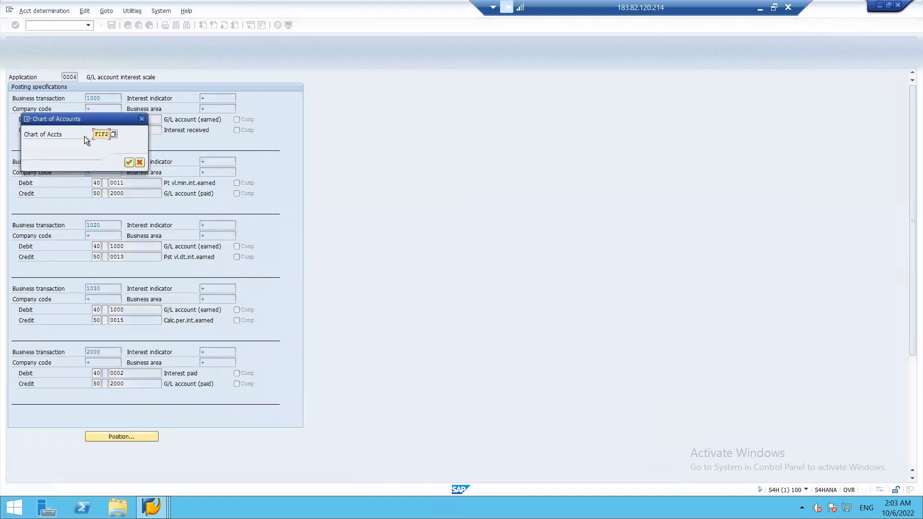
pyautogui.click(129, 163)
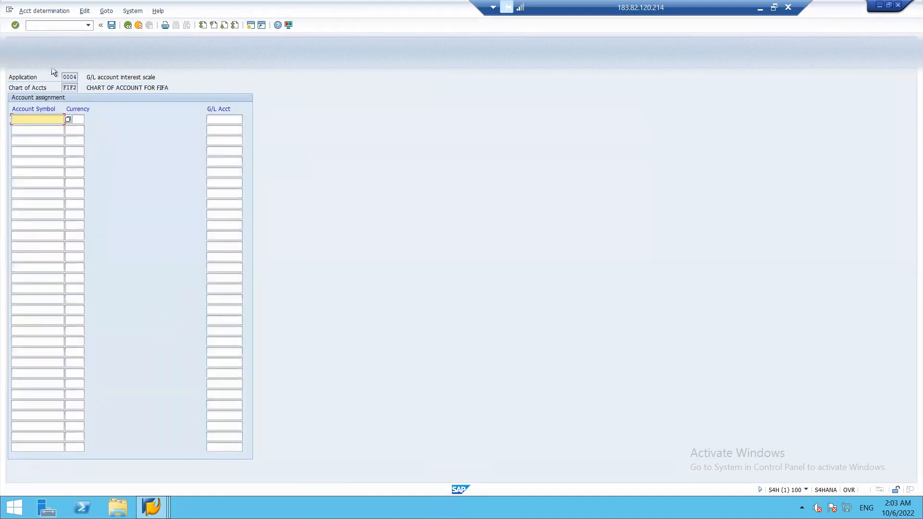
# Look through the list of available account symbols for the interest paid and interest received entries.
pyautogui.click(67, 119)
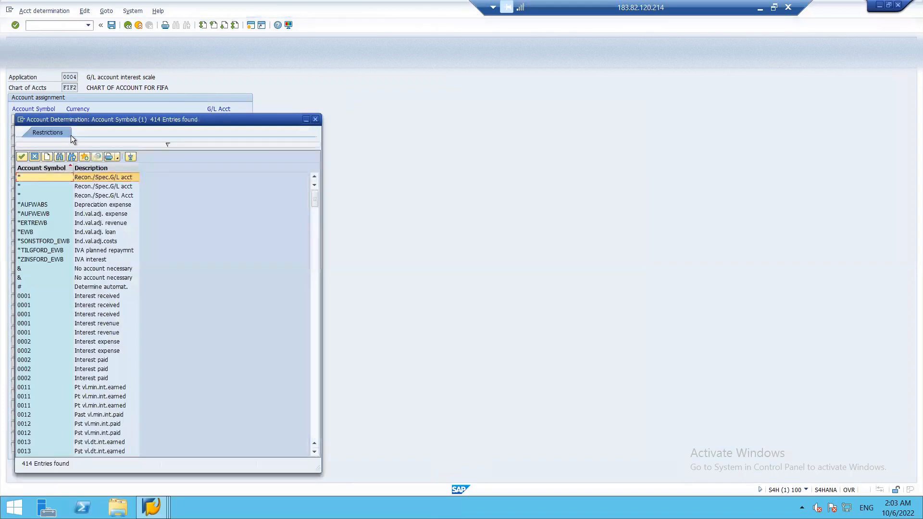
pyautogui.press('Escape')
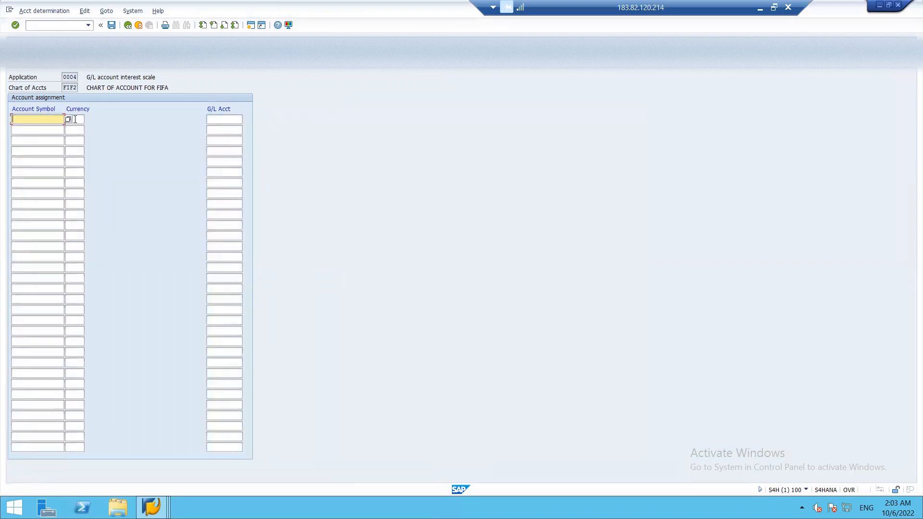
pyautogui.click(68, 119)
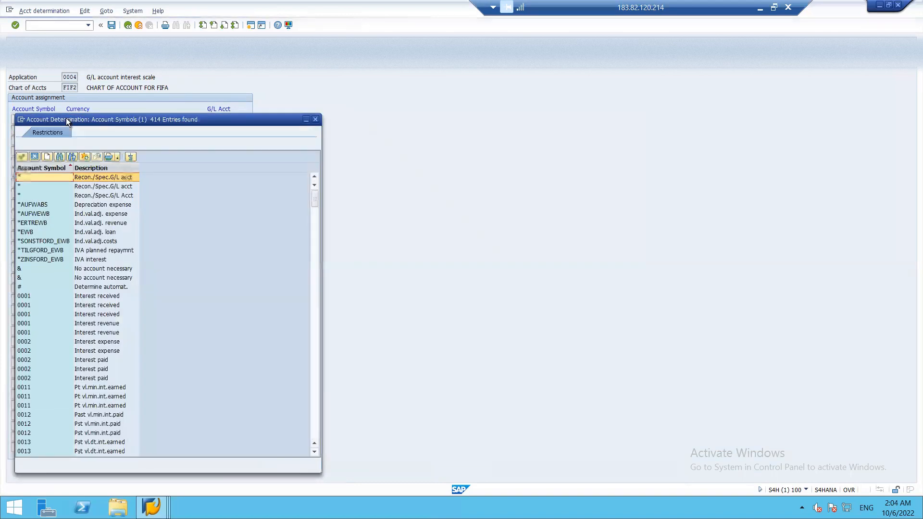
pyautogui.press('Down')
pyautogui.press('Down')
pyautogui.press('Down')
pyautogui.press('Down')
pyautogui.press('Down')
pyautogui.press('Down')
pyautogui.press('Down')
pyautogui.press('Down')
pyautogui.press('Down')
pyautogui.press('Down')
pyautogui.press('Down')
pyautogui.press('Down')
pyautogui.press('Down')
pyautogui.press('Down')
pyautogui.press('Down')
pyautogui.press('Down')
pyautogui.press('Down')
pyautogui.press('Down')
pyautogui.press('Down')
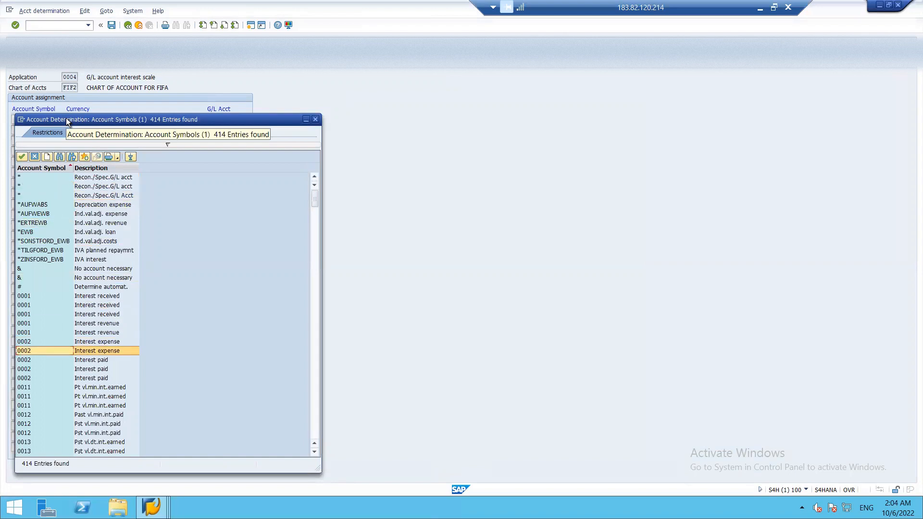
pyautogui.press('Down')
pyautogui.press('Down')
pyautogui.press('Down')
pyautogui.press('Down')
pyautogui.press('Down')
pyautogui.press('Down')
pyautogui.press('Down')
pyautogui.press('Down')
pyautogui.press('Down')
pyautogui.press('Down')
pyautogui.press('Down')
pyautogui.press('Down')
pyautogui.press('Down')
pyautogui.press('Down')
pyautogui.press('Down')
pyautogui.press('Down')
pyautogui.press('Down')
pyautogui.press('Down')
pyautogui.press('Down')
pyautogui.press('Down')
pyautogui.press('Down')
pyautogui.press('Down')
pyautogui.press('Down')
pyautogui.press('Down')
pyautogui.press('Down')
pyautogui.press('Down')
pyautogui.press('Down')
pyautogui.press('Down')
pyautogui.press('Down')
pyautogui.press('Down')
pyautogui.press('Down')
pyautogui.press('Down')
pyautogui.press('Down')
pyautogui.press('Down')
pyautogui.press('Down')
pyautogui.press('Down')
pyautogui.press('Down')
pyautogui.press('Down')
pyautogui.press('Down')
pyautogui.press('Down')
pyautogui.press('Down')
pyautogui.press('Down')
pyautogui.press('Down')
pyautogui.press('Escape')
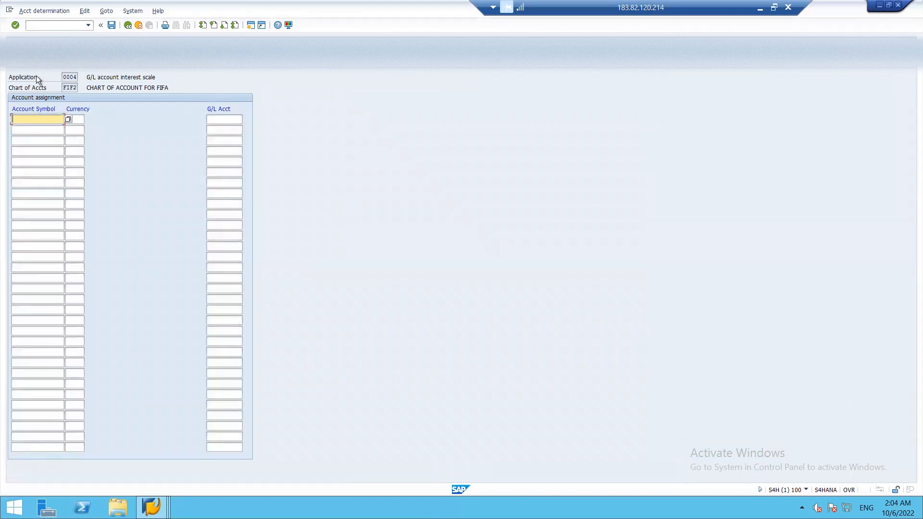
# Display the account symbols defined for the G/L account interest scale application 0004.
pyautogui.click(73, 60)
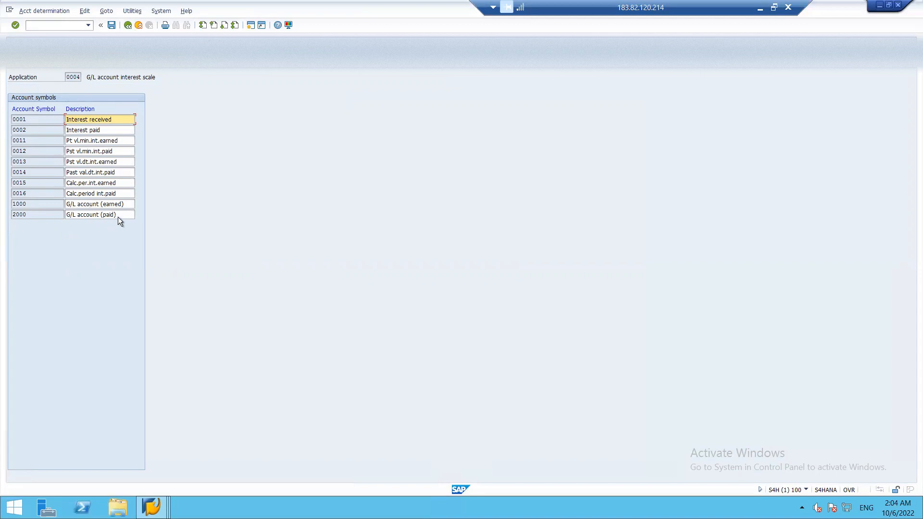
pyautogui.doubleClick(82, 223)
pyautogui.click(82, 224)
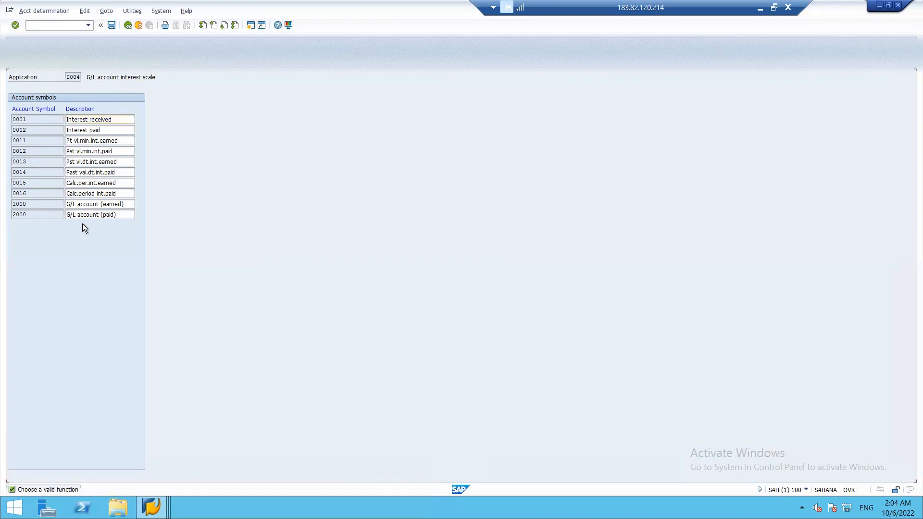
# Return to the IMG, reopen Prepare G/L Account Balance Interest Calculation and open its account assignments for chart of accounts FIF2.
pyautogui.click(128, 26)
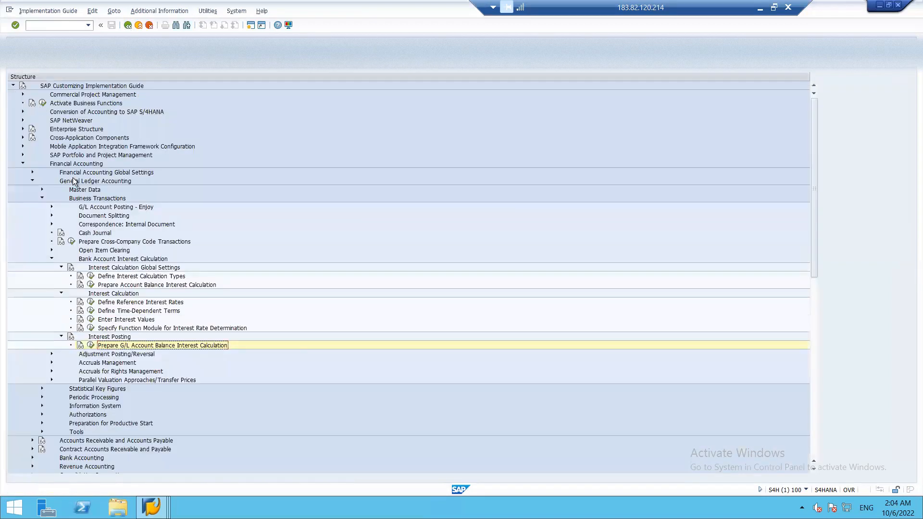
pyautogui.click(91, 345)
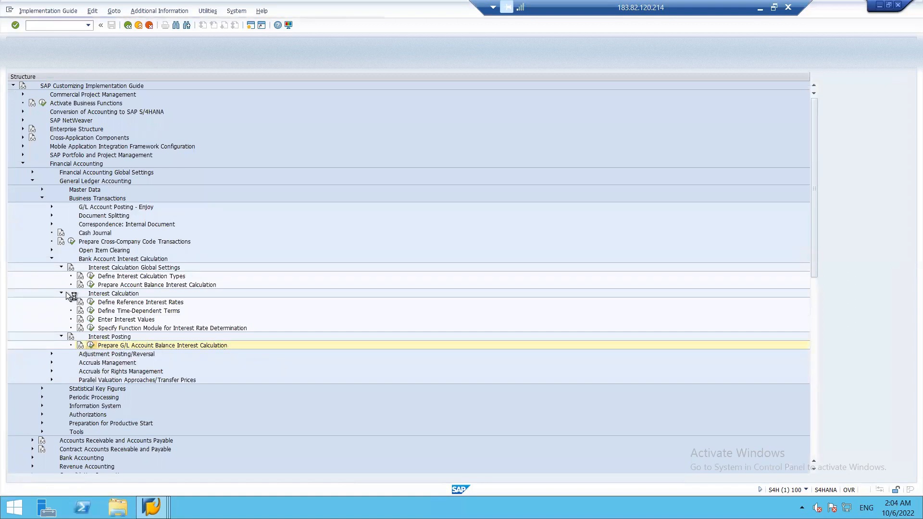
pyautogui.click(31, 60)
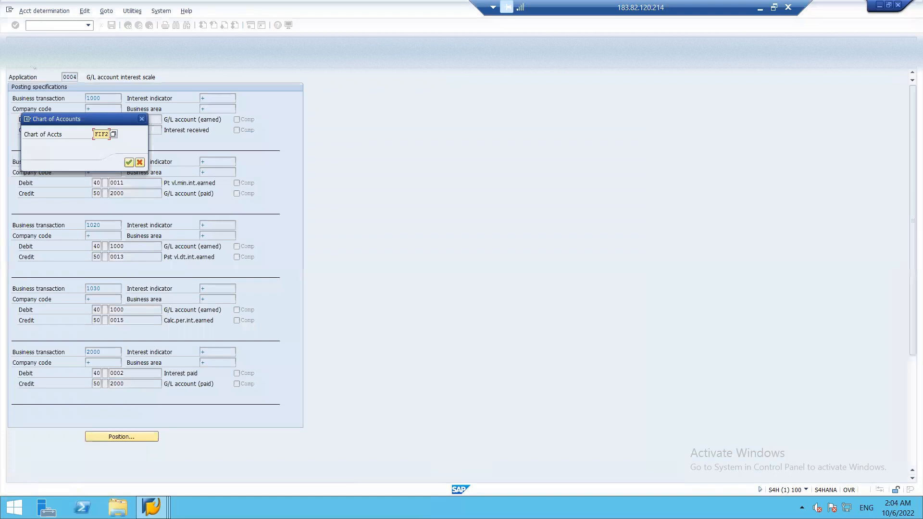
pyautogui.click(129, 163)
# Assign the INTT G/L account 14303 to account symbol 0002 with currency INR.
pyautogui.write('0002')
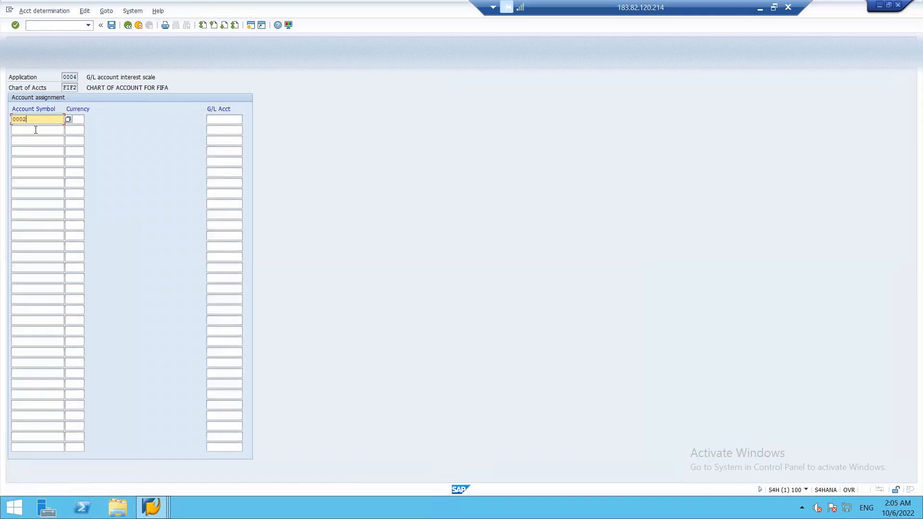
pyautogui.press('Tab')
pyautogui.write('INR')
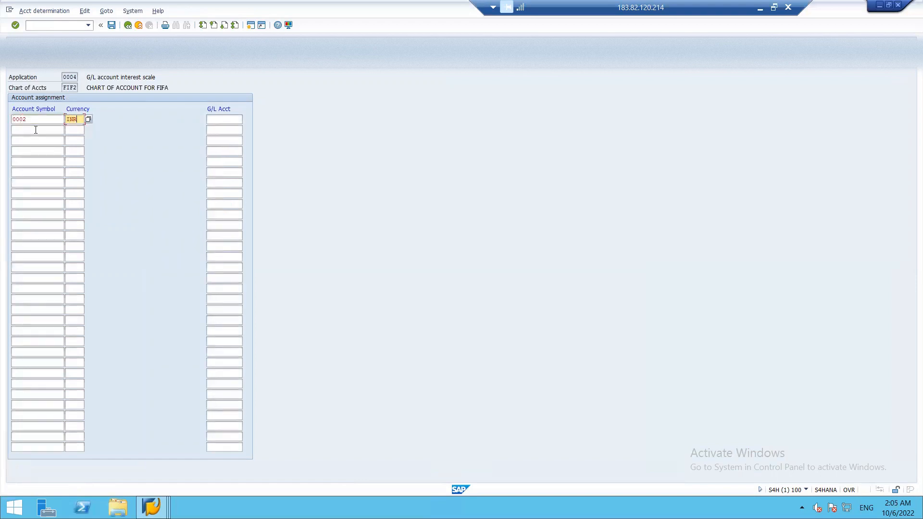
pyautogui.press('Tab')
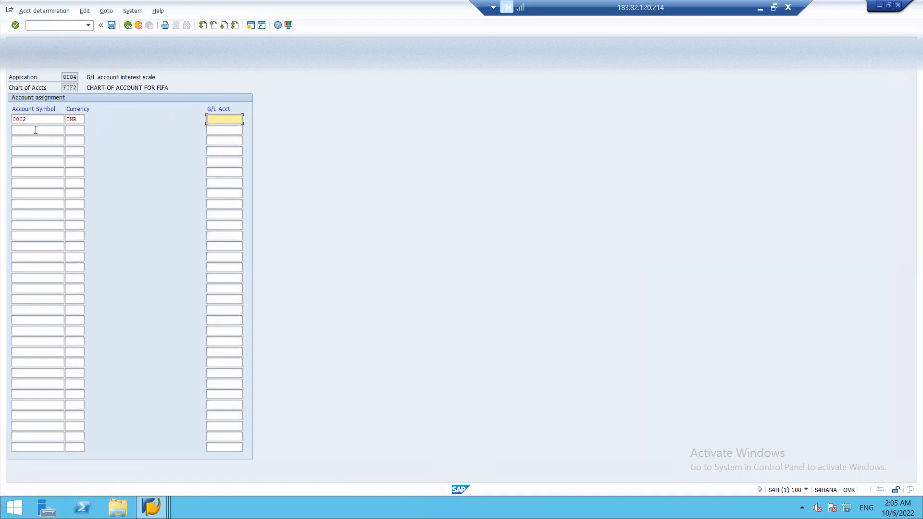
pyautogui.hotkey('alt', 'Tab')
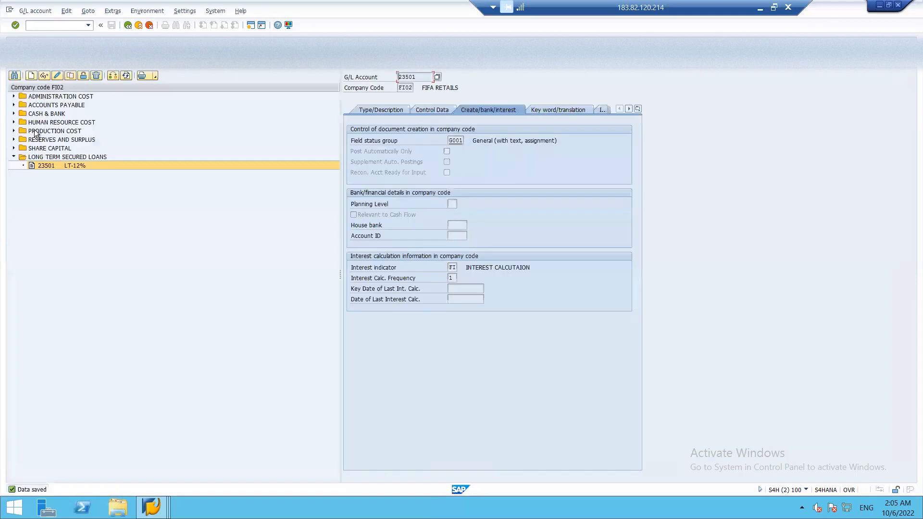
pyautogui.click(14, 96)
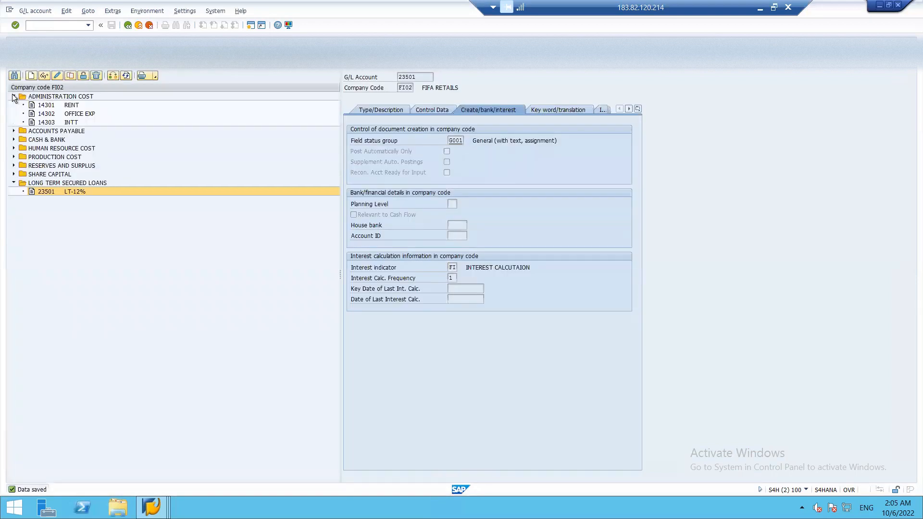
pyautogui.click(43, 123)
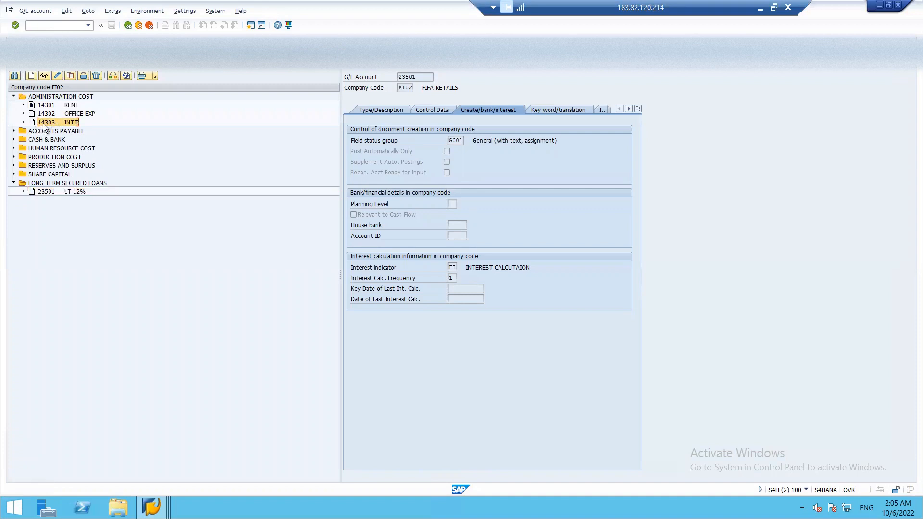
pyautogui.hotkey('alt', 'Tab')
pyautogui.write('14303')
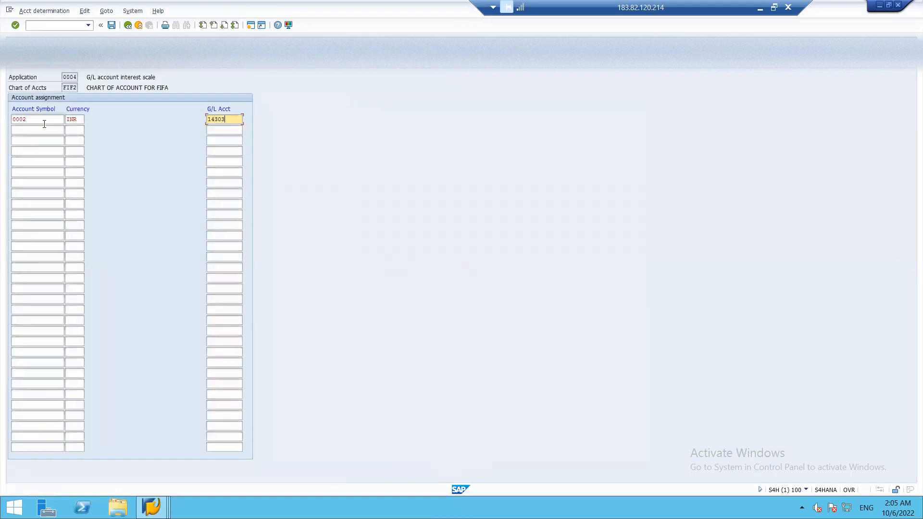
# Assign the LT-12% loan account 23501 to account symbol 2000 with currency INR in the second row.
pyautogui.click(31, 127)
pyautogui.write('2000')
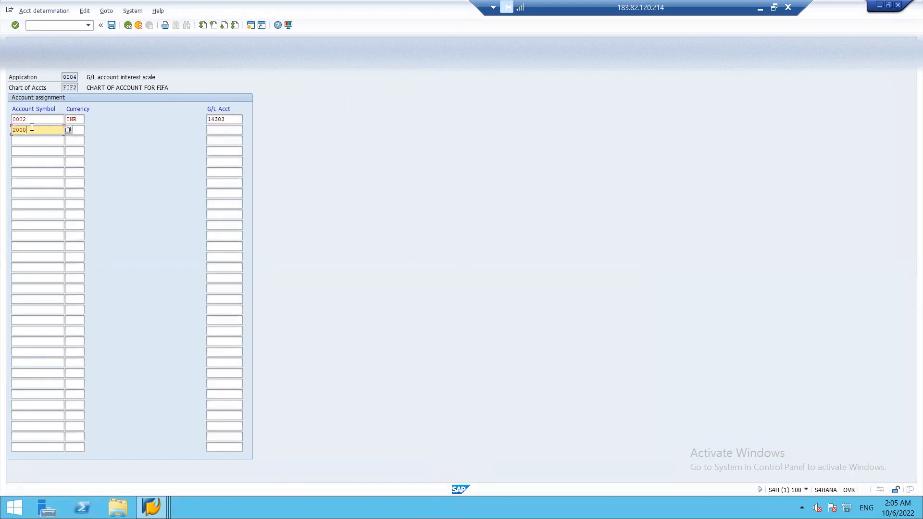
pyautogui.press('Tab')
pyautogui.write('INR')
pyautogui.press('Tab')
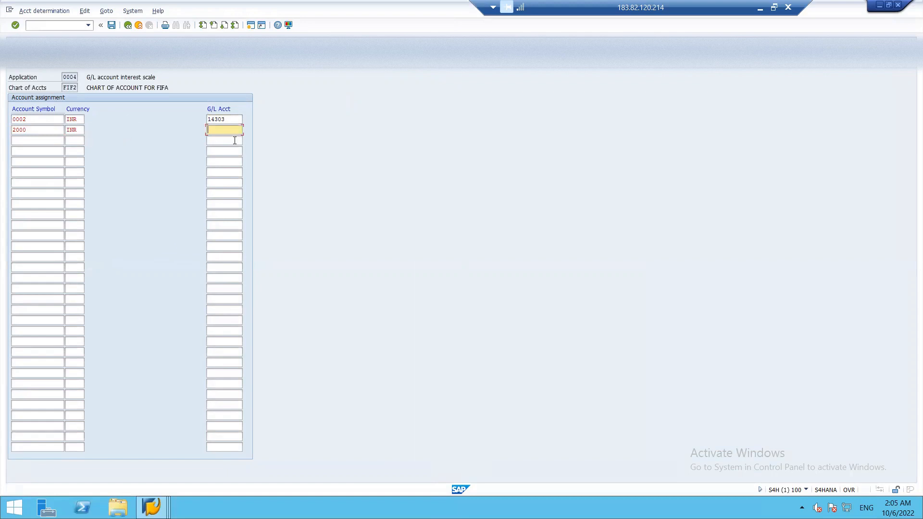
pyautogui.hotkey('alt', 'Tab')
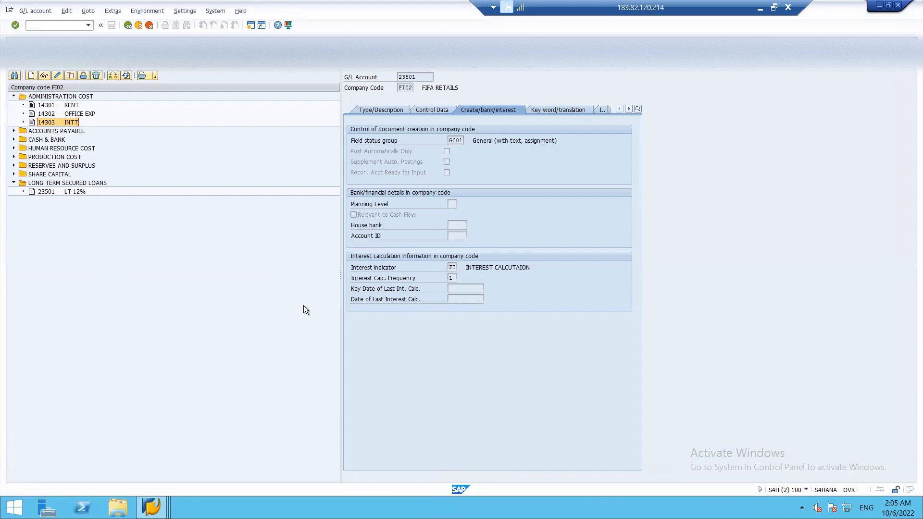
pyautogui.hotkey('alt', 'Tab')
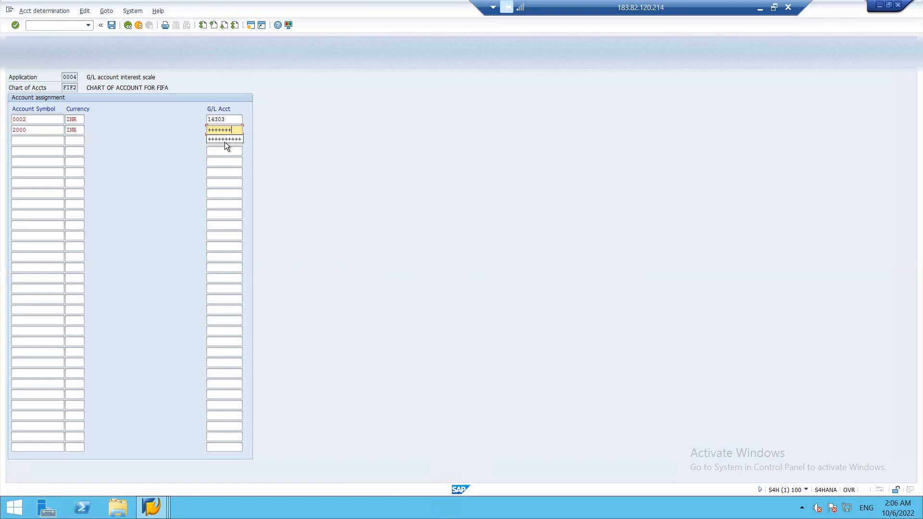
pyautogui.hotkey('alt', 'Tab')
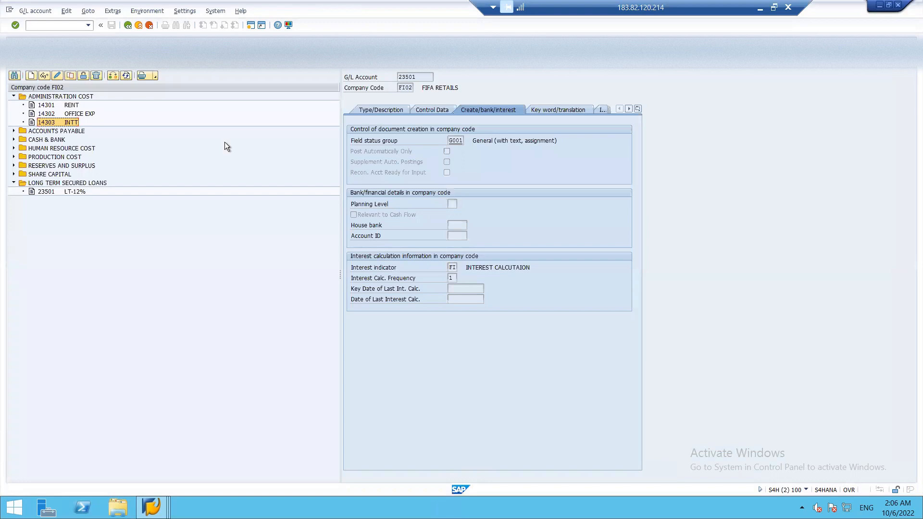
pyautogui.hotkey('alt', 'Tab')
pyautogui.write('2')
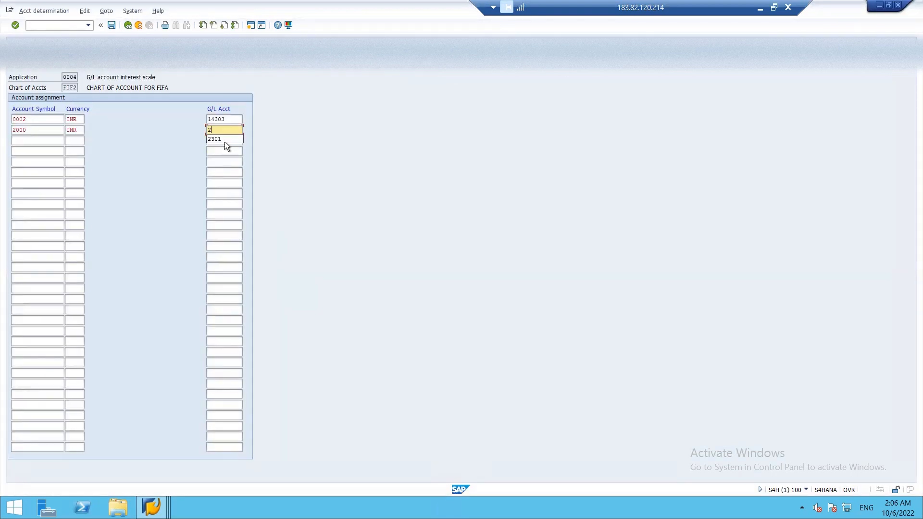
pyautogui.write('3501')
# Save the account assignments in the proposed customizing request and return to the IMG structure.
pyautogui.click(113, 25)
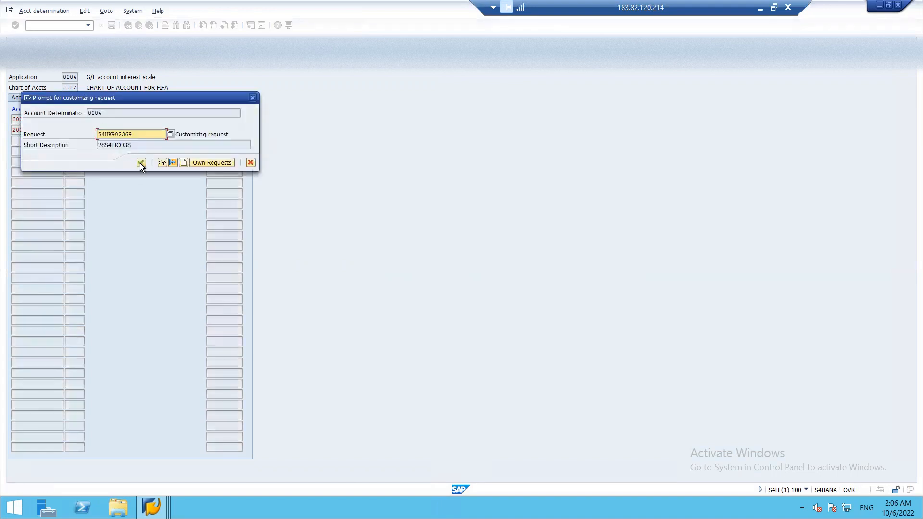
pyautogui.click(141, 163)
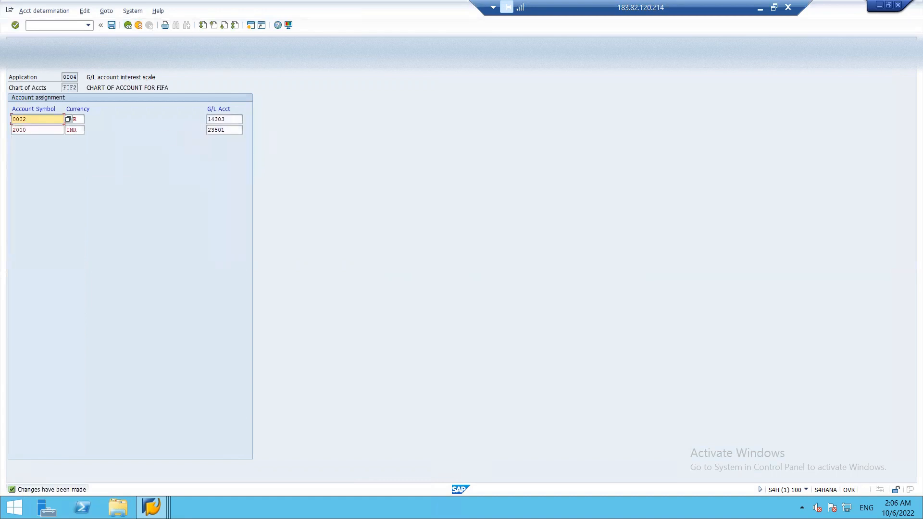
pyautogui.click(127, 25)
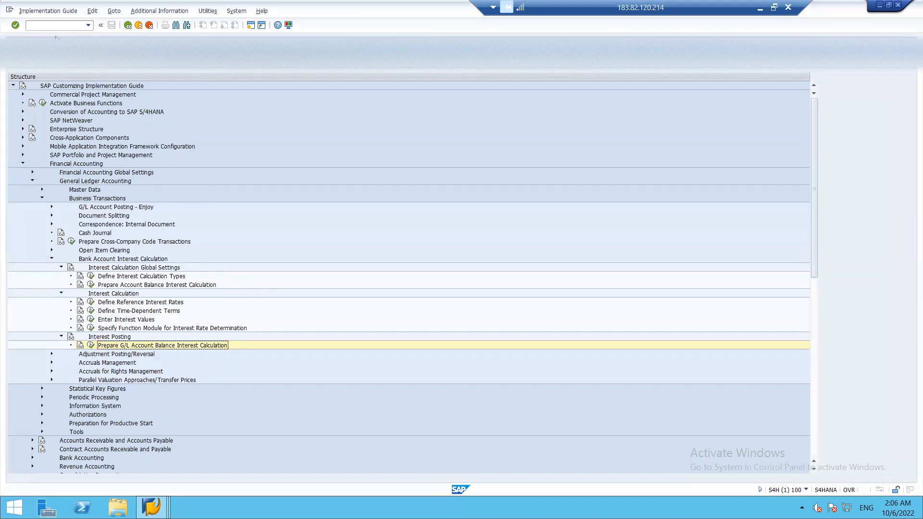
# In the second session, leave the G/L account master, start transaction F-02 and set both document date and posting date to 01.04.2022.
pyautogui.hotkey('alt', 'Tab')
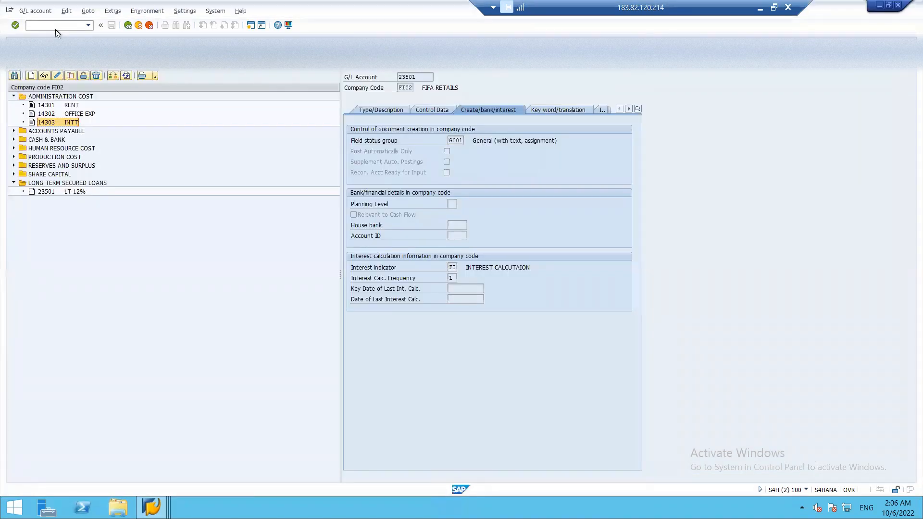
pyautogui.click(54, 25)
pyautogui.write('/N')
pyautogui.press('Return')
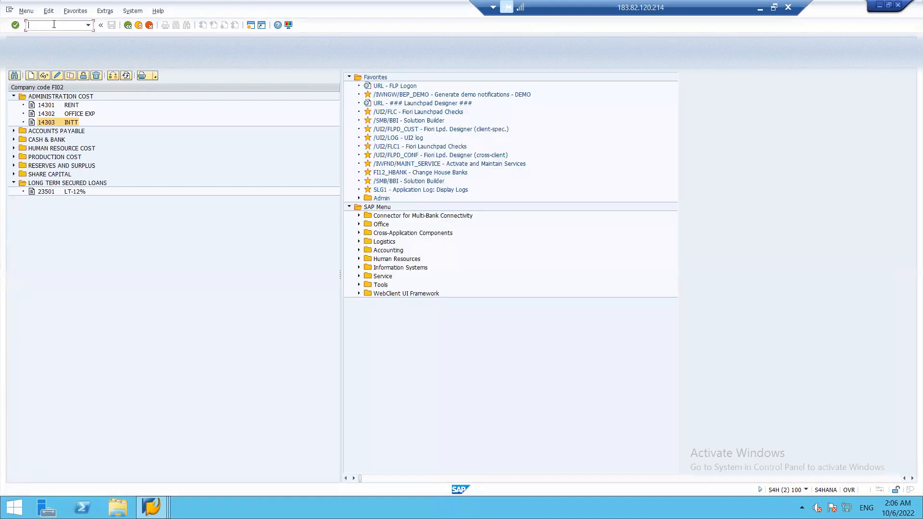
pyautogui.write('F-02')
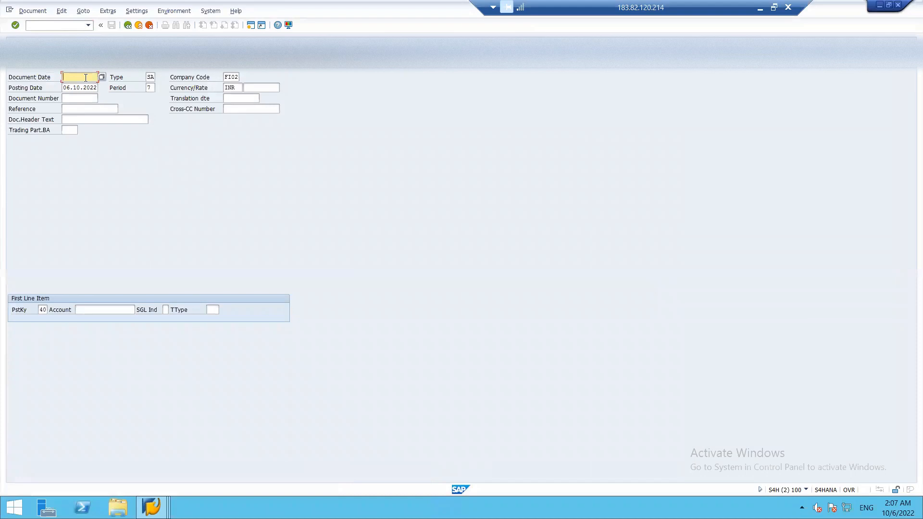
pyautogui.write('01.04.2022')
pyautogui.click(76, 87)
pyautogui.moveTo(98, 87); pyautogui.dragTo(19, 82)
pyautogui.write('01.04.2022')
# In the IMG session, open Define Field Status Variants under Financial Accounting Global Settings, Ledgers, Fields.
pyautogui.hotkey('alt', 'Tab')
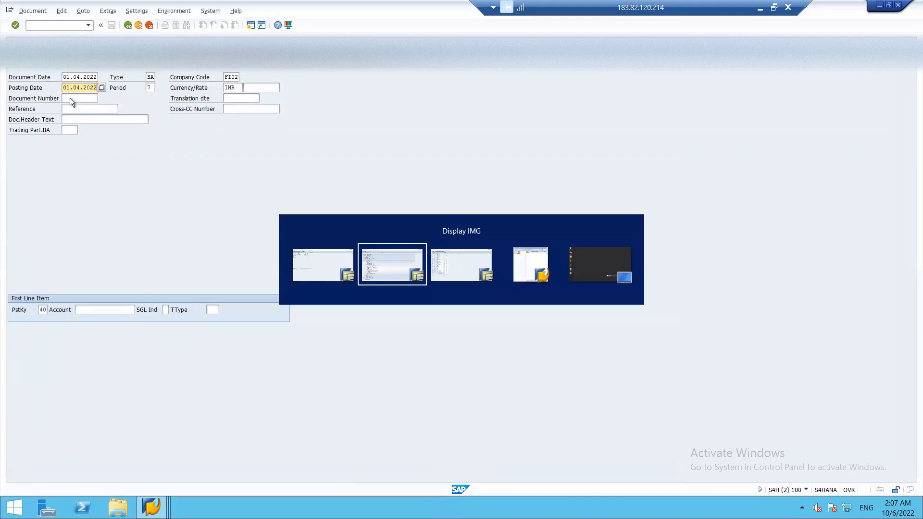
pyautogui.hotkey('alt', 'Tab')
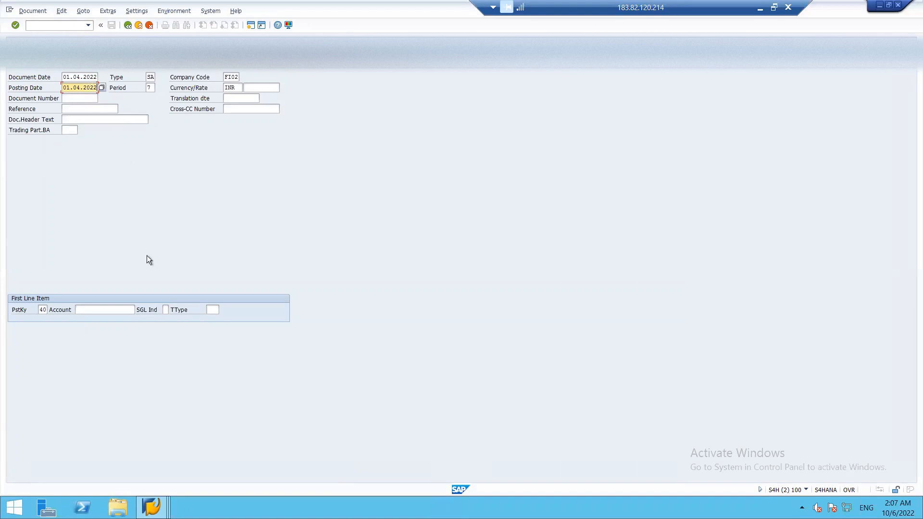
pyautogui.hotkey('alt', 'Tab')
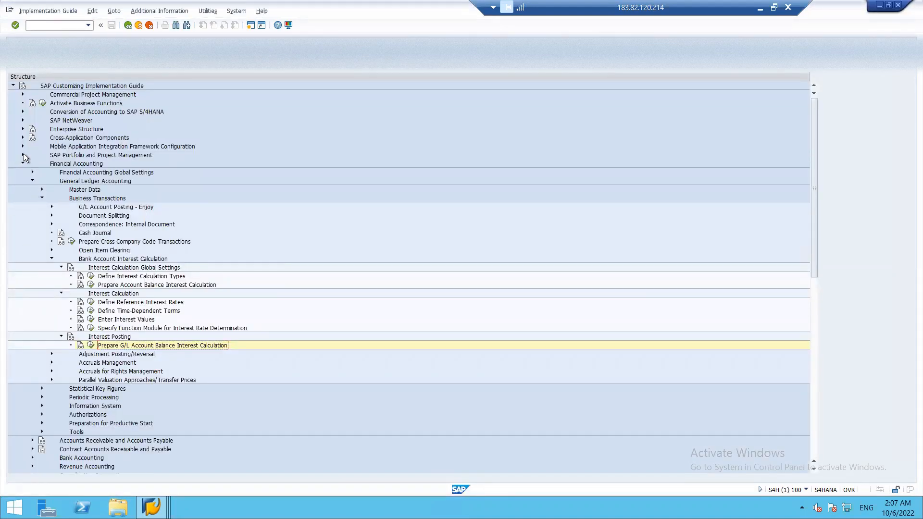
pyautogui.click(43, 198)
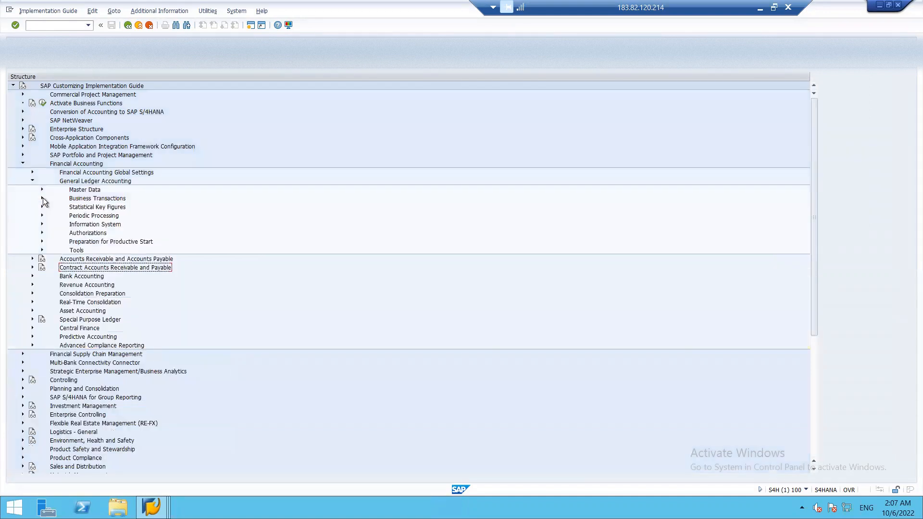
pyautogui.click(32, 172)
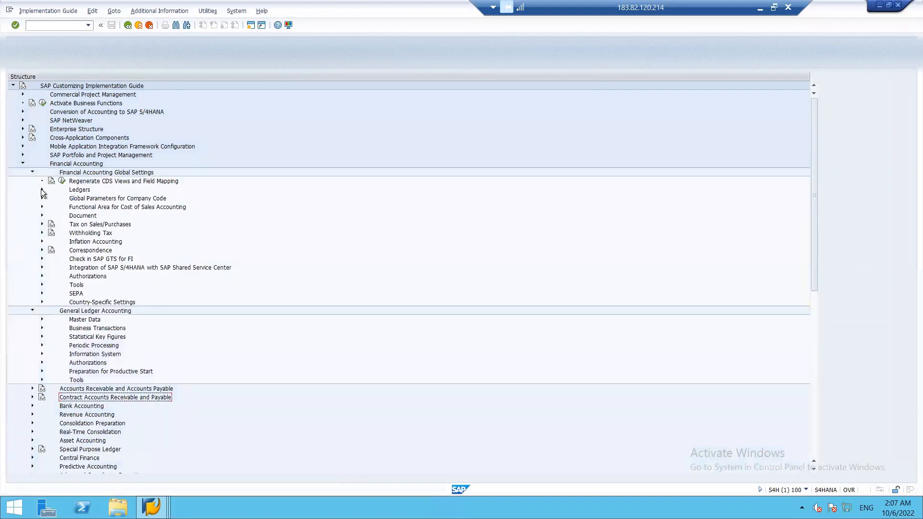
pyautogui.click(42, 190)
pyautogui.click(52, 198)
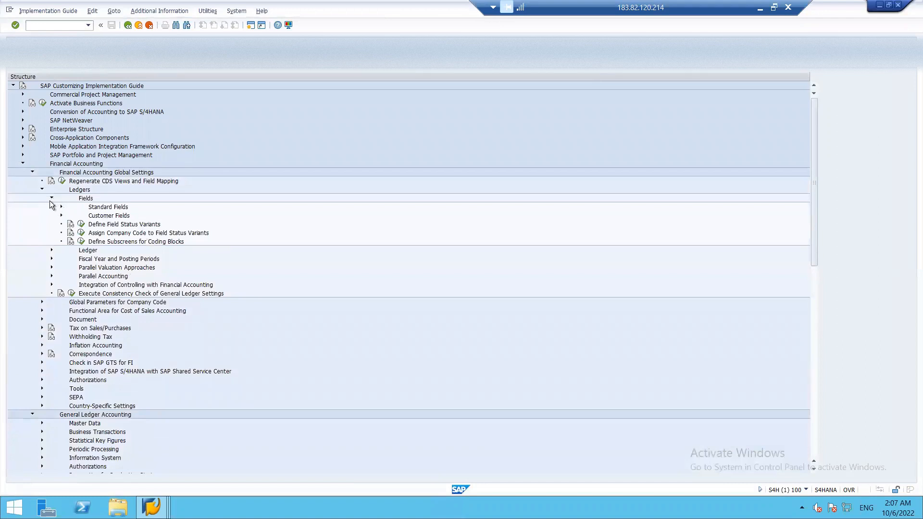
pyautogui.click(80, 225)
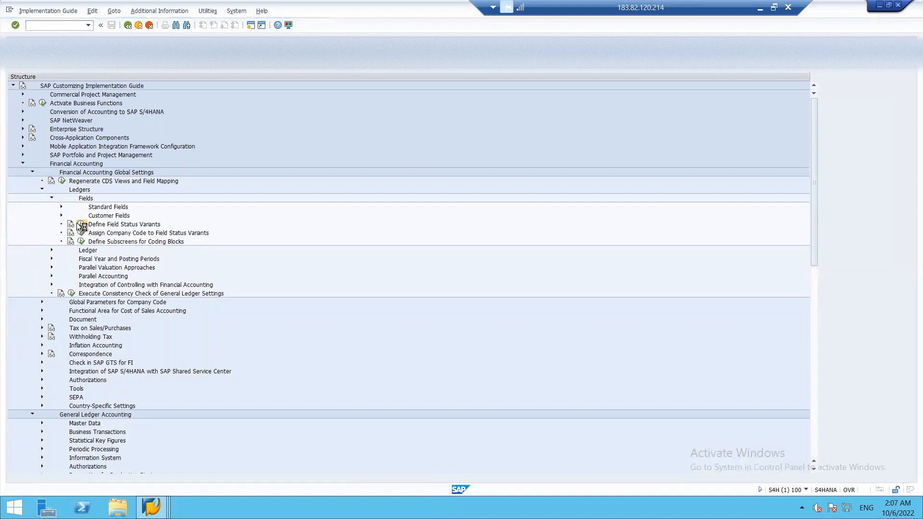
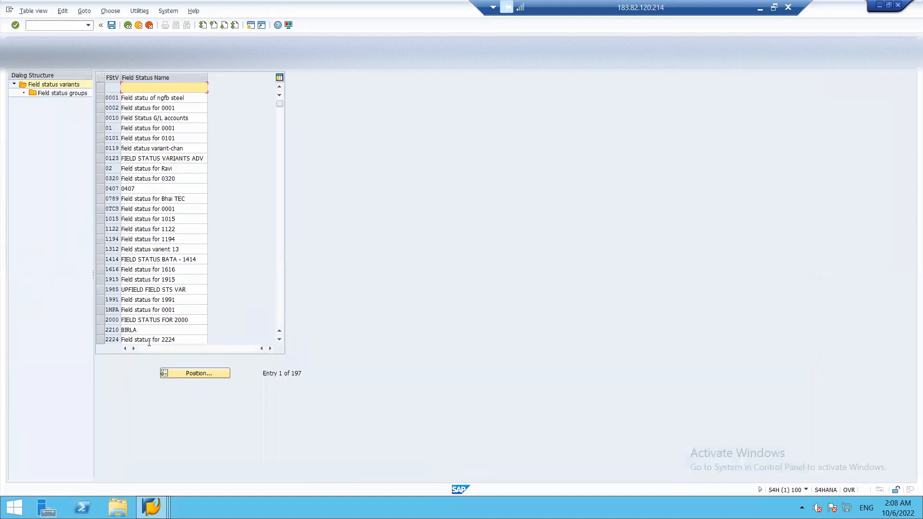
# Locate field status variant FIFI, check its field status groups and return to the list of variants.
pyautogui.click(168, 371)
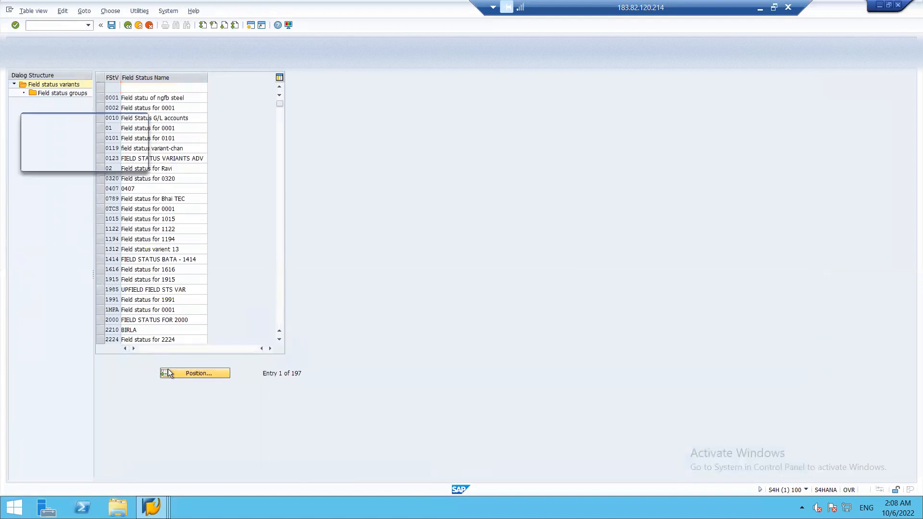
pyautogui.write('FIFI')
pyautogui.press('Return')
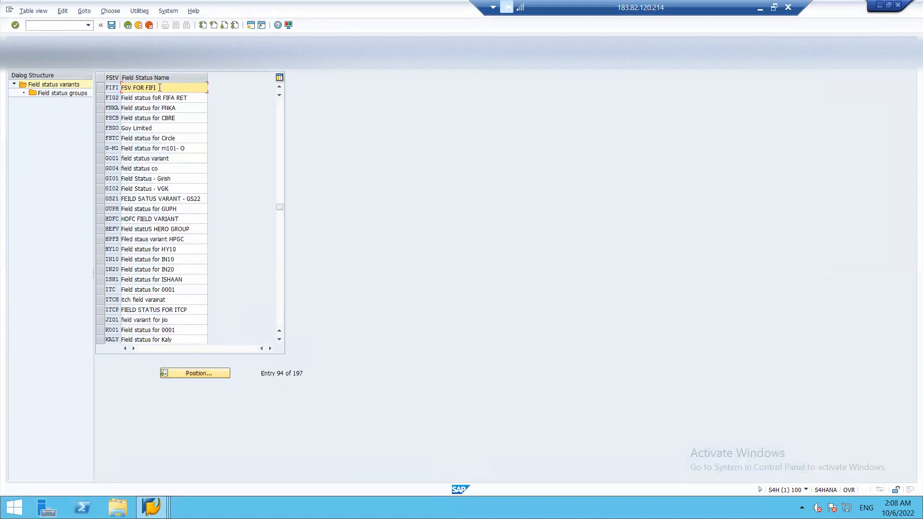
pyautogui.click(112, 88)
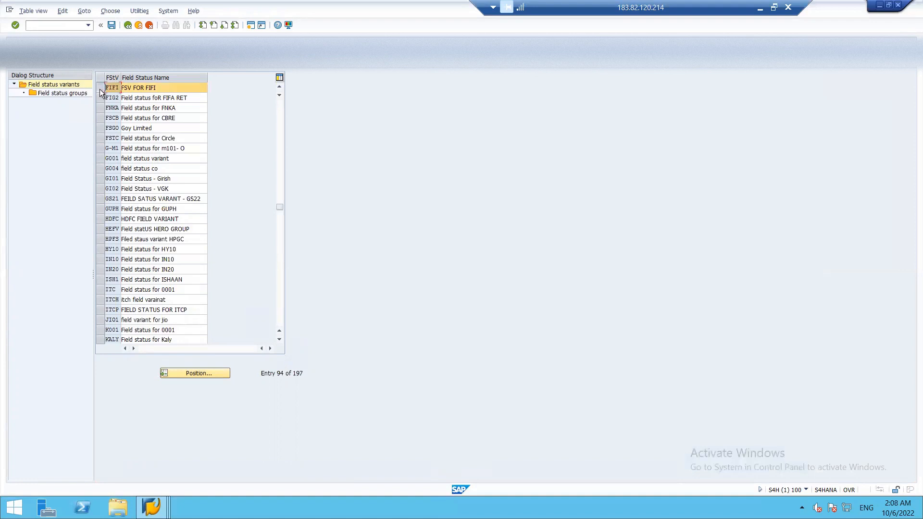
pyautogui.click(54, 93)
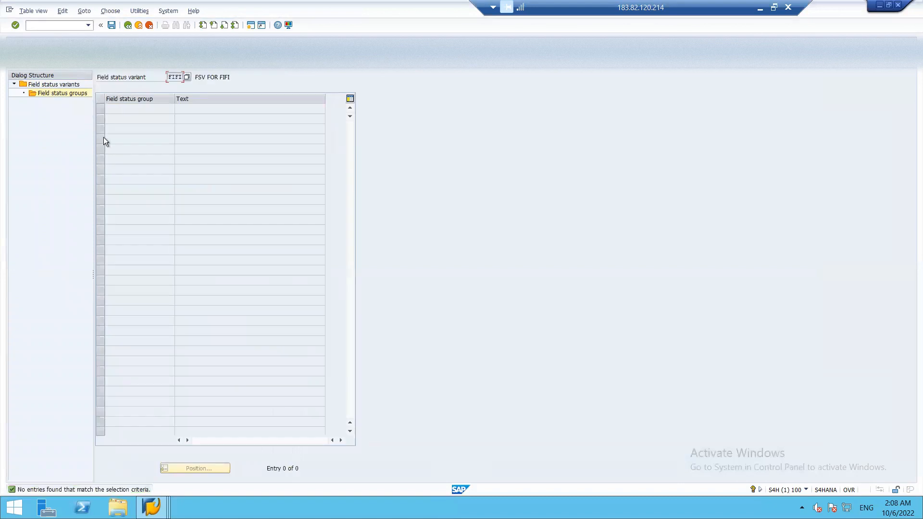
pyautogui.click(129, 25)
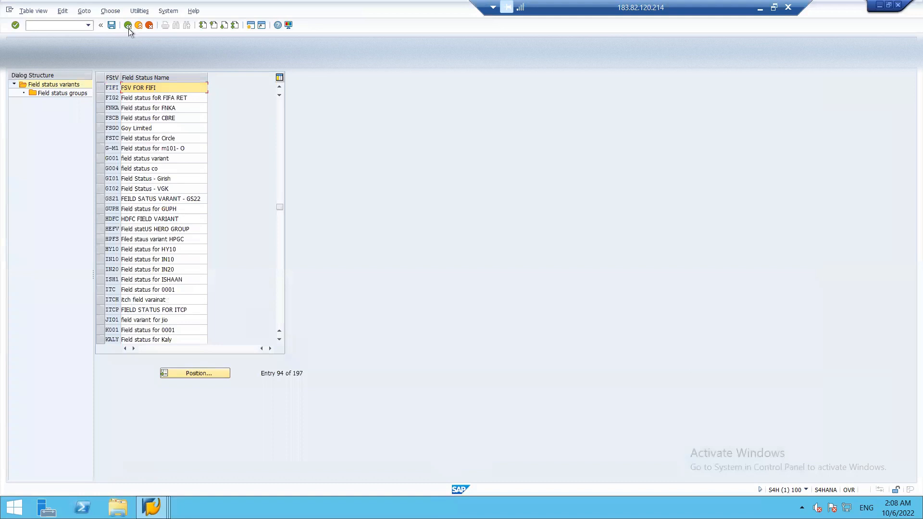
# Open the payment transactions settings of group G001 in field status variant FIG2 and save them in the proposed customizing request.
pyautogui.click(102, 99)
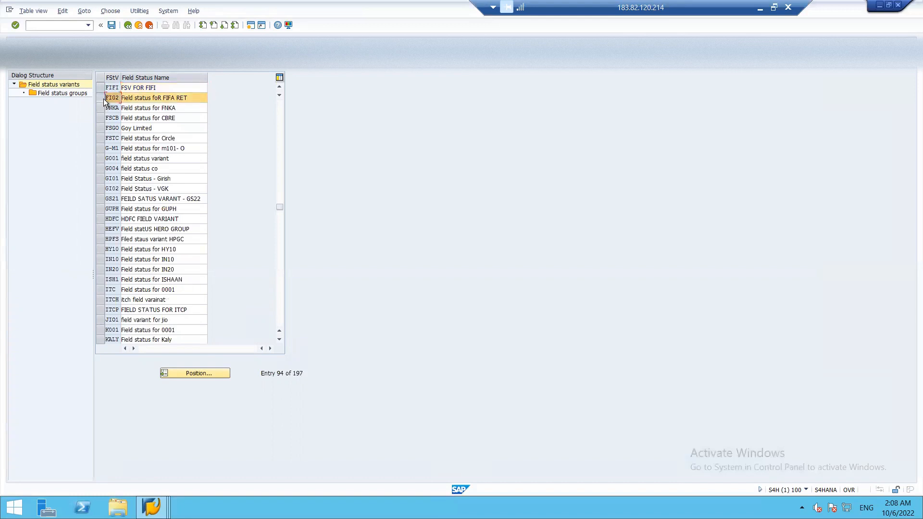
pyautogui.doubleClick(60, 93)
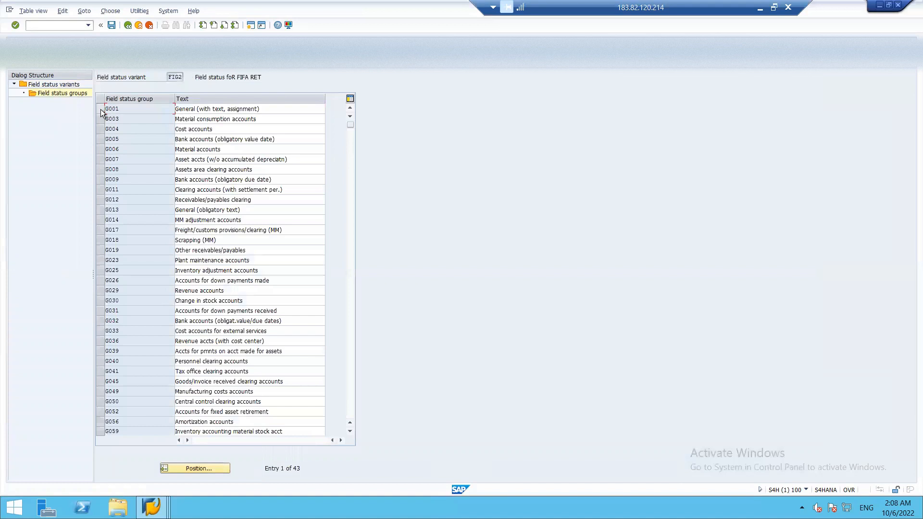
pyautogui.click(100, 108)
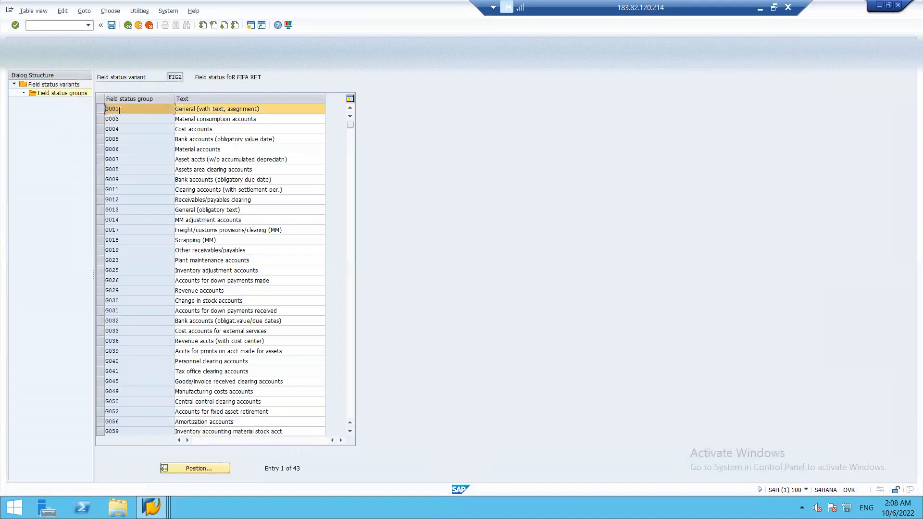
pyautogui.doubleClick(135, 111)
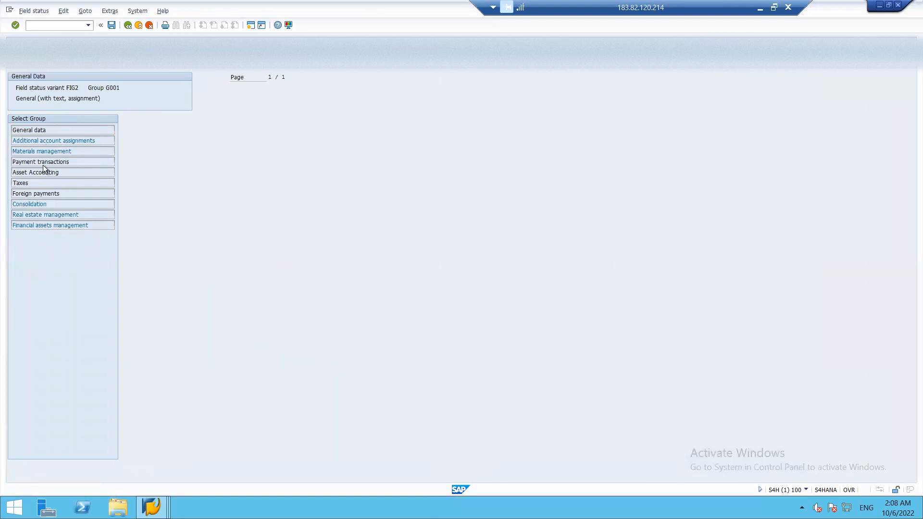
pyautogui.doubleClick(44, 163)
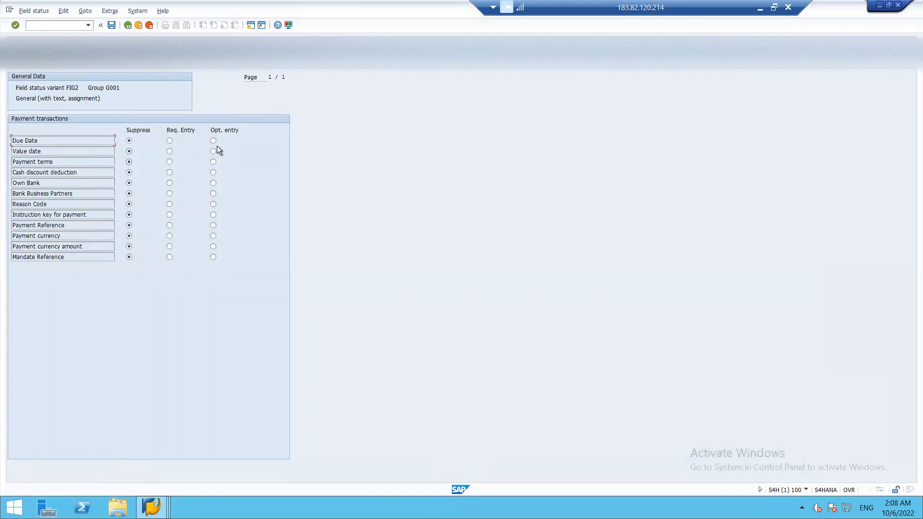
pyautogui.click(114, 23)
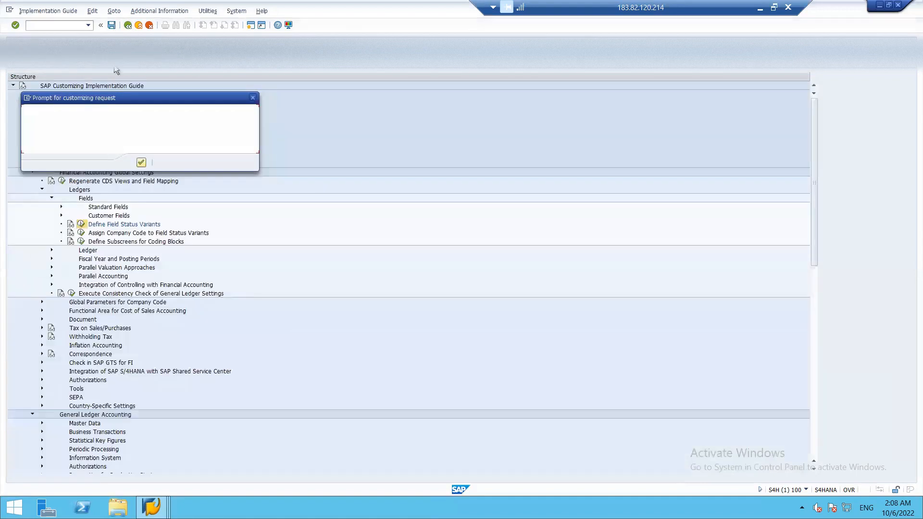
pyautogui.click(140, 162)
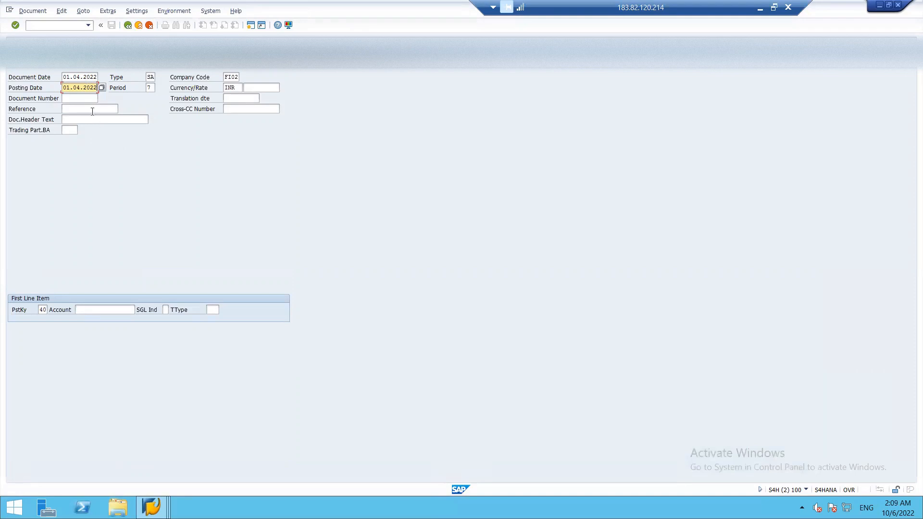
# In the F-02 document header, set the period to 01 and the reference to TL1.
pyautogui.click(152, 87)
pyautogui.press('BackSpace')
pyautogui.write('01')
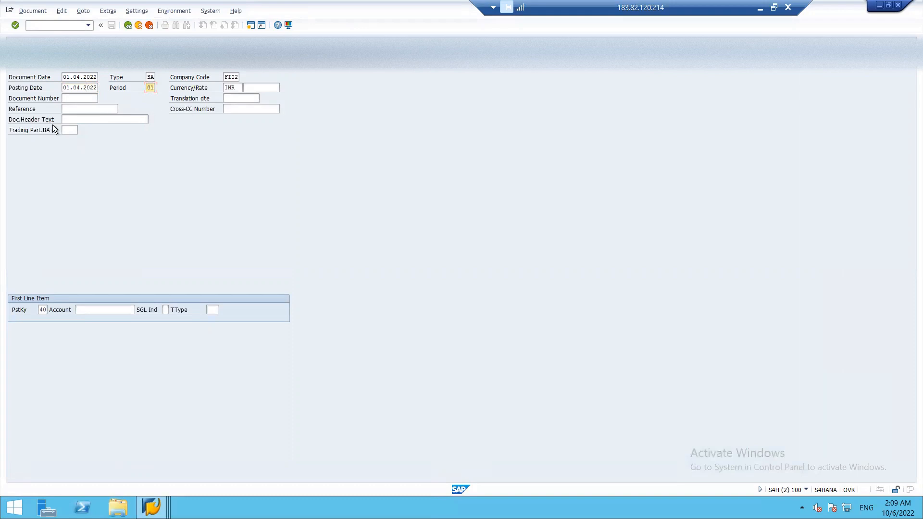
pyautogui.click(74, 111)
pyautogui.write('TL')
pyautogui.write('I')
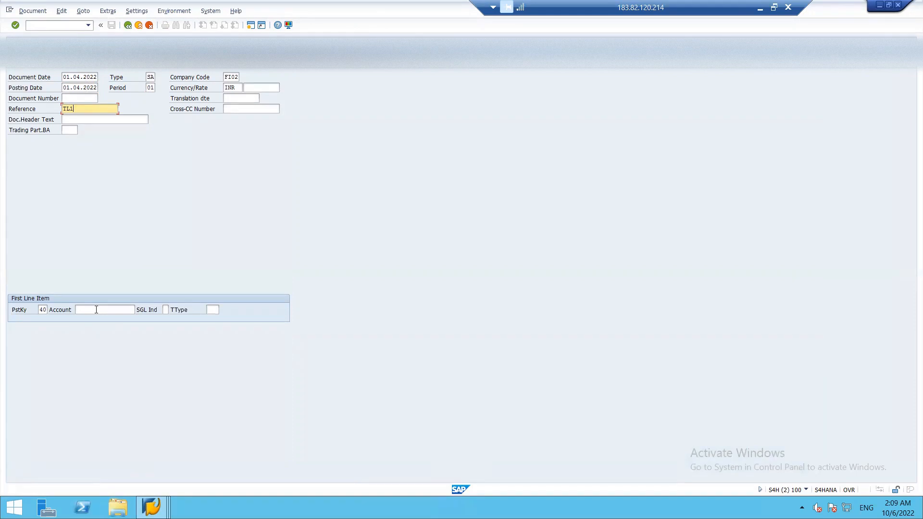
# Look up G/L account 18005 HDFC BANK for the first line item with posting key 40 and open that item.
pyautogui.click(96, 310)
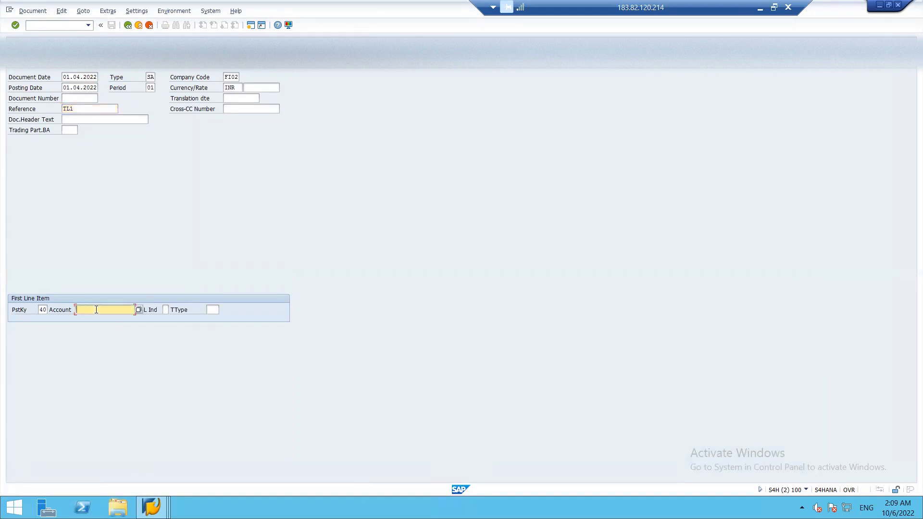
pyautogui.click(138, 311)
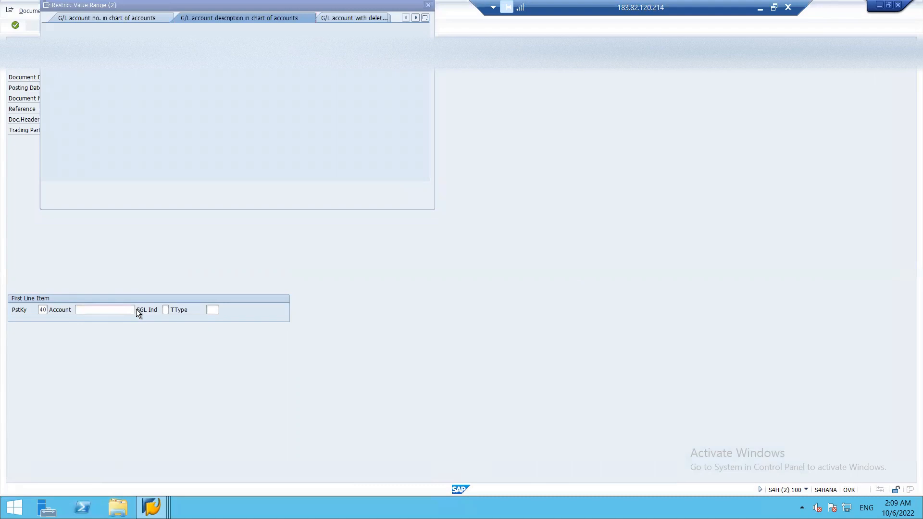
pyautogui.press('Return')
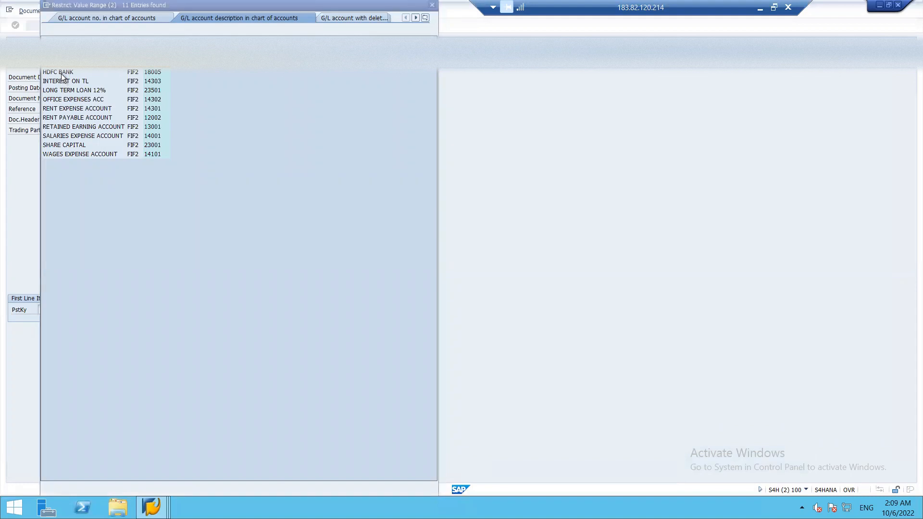
pyautogui.doubleClick(62, 77)
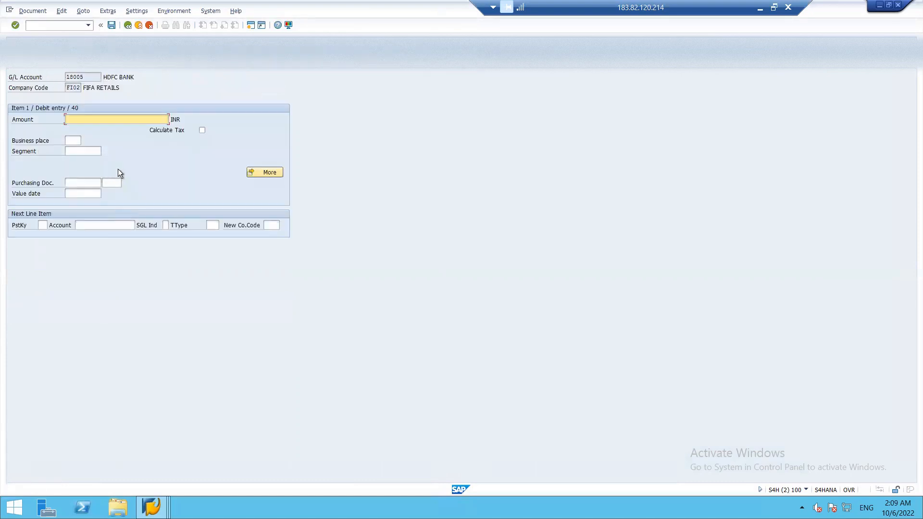
# Enter an amount of 1000000 INR and value date 01.04.2022 for the HDFC BANK debit item.
pyautogui.write('2000')
pyautogui.press('BackSpace')
pyautogui.write('100')
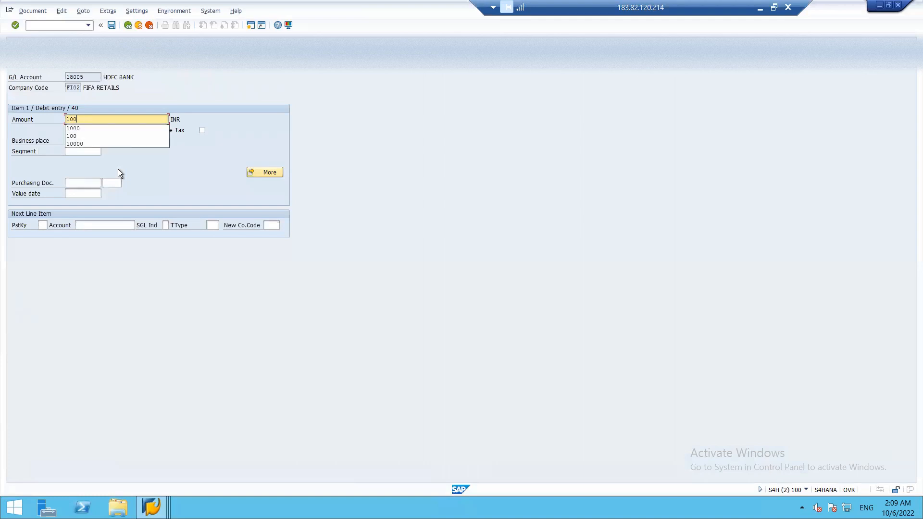
pyautogui.write('00')
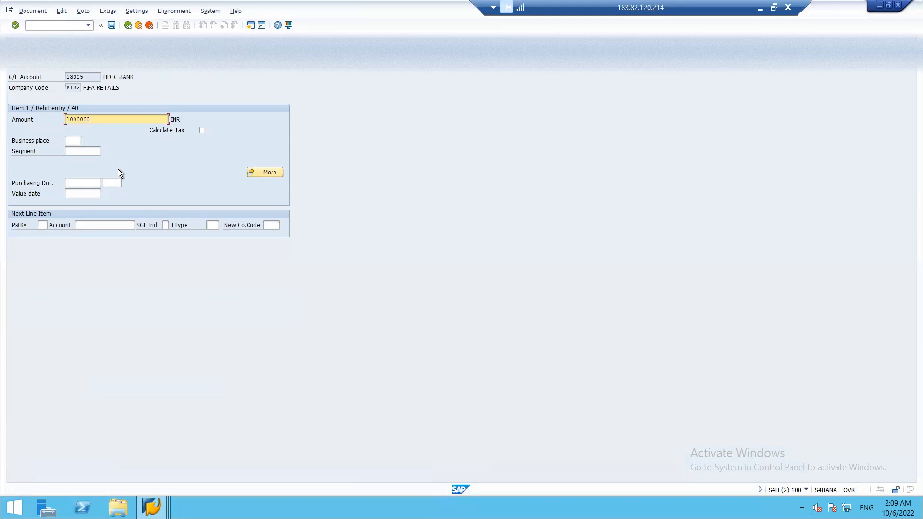
pyautogui.click(80, 193)
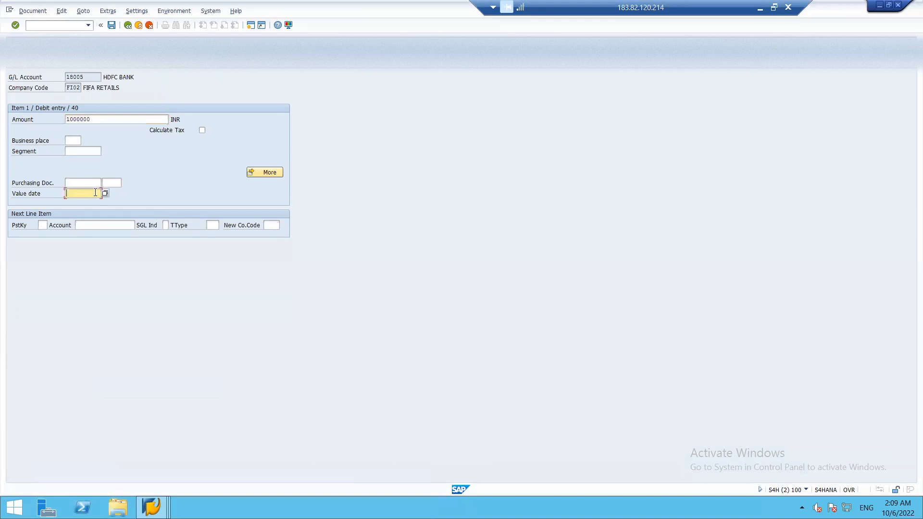
pyautogui.write('01.0')
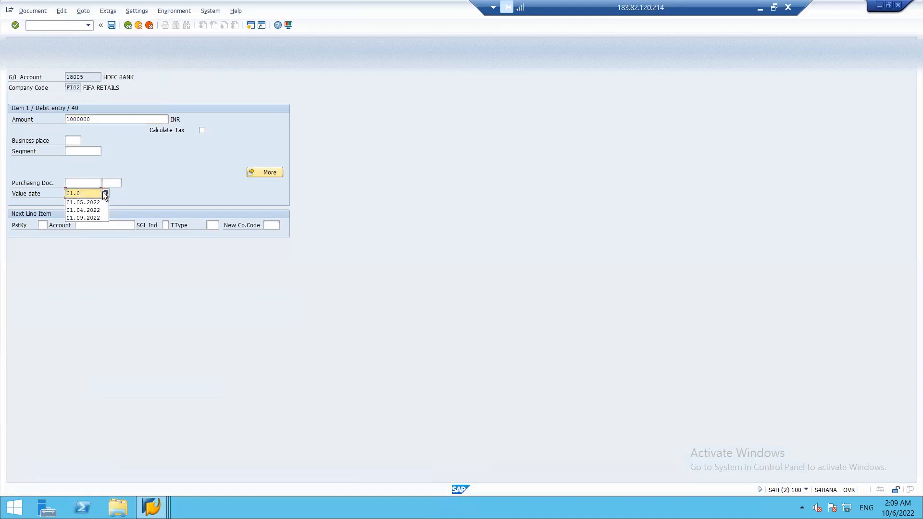
pyautogui.write('4.2022')
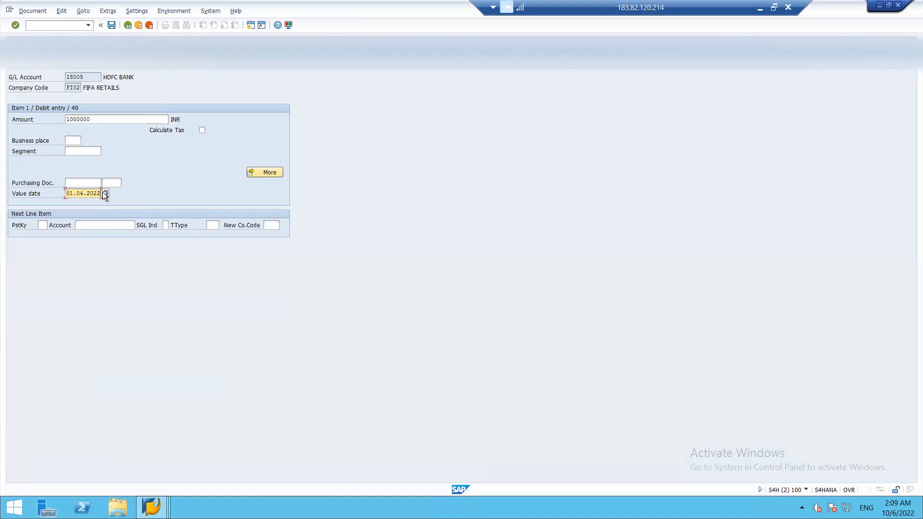
# Add a second line item with posting key 50 and G/L account 23501 LONG TERM LOAN 12%.
pyautogui.click(43, 223)
pyautogui.write('50')
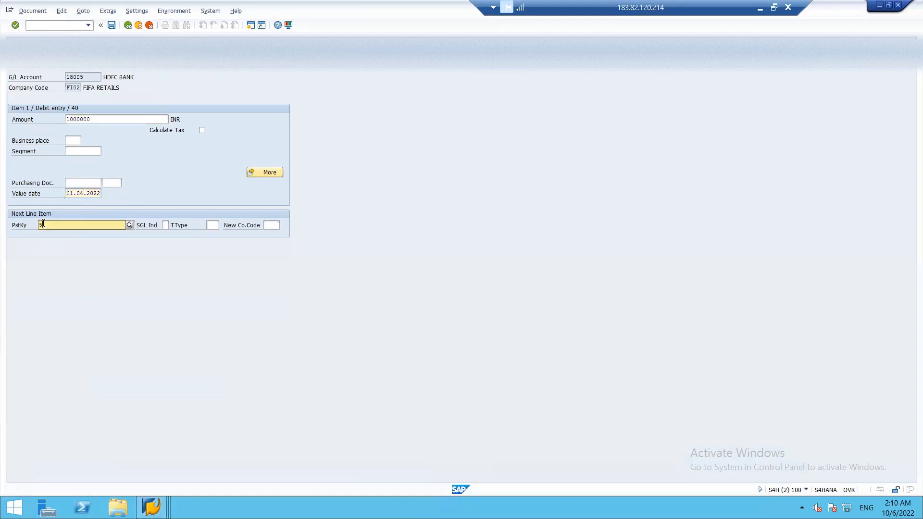
pyautogui.press('Return')
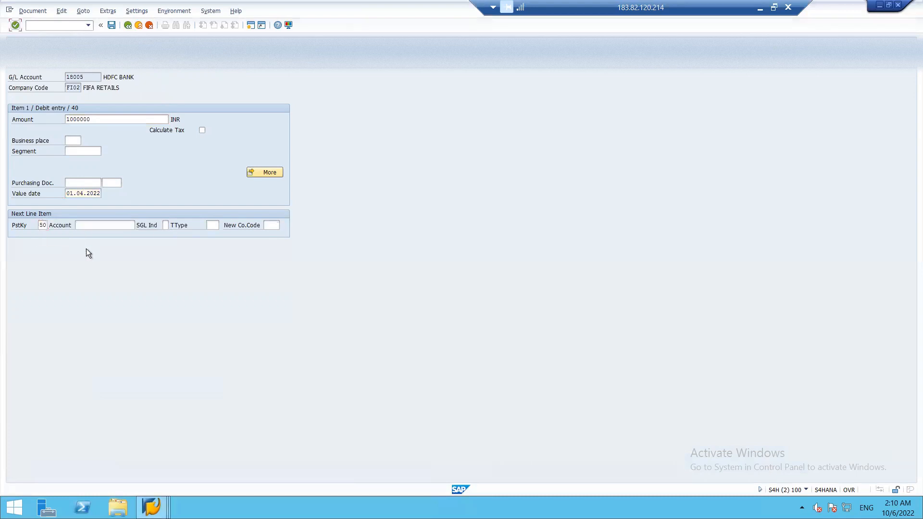
pyautogui.click(97, 224)
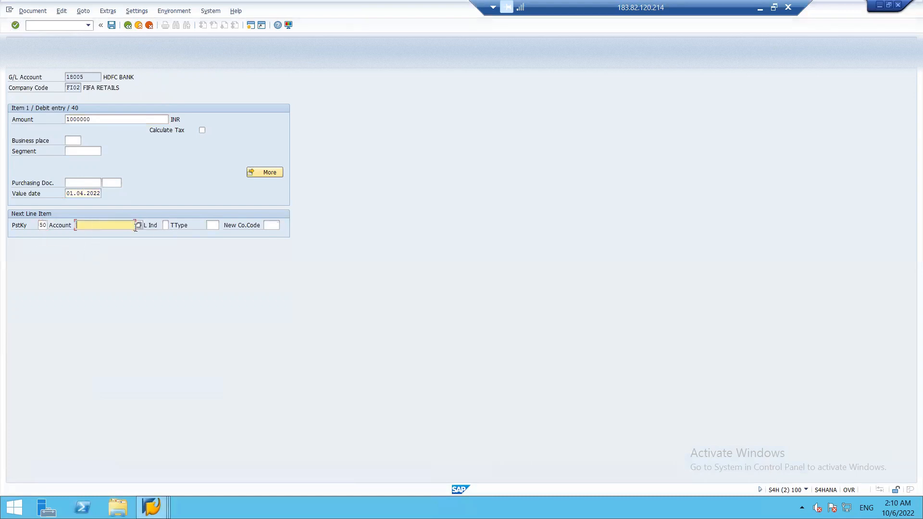
pyautogui.click(138, 224)
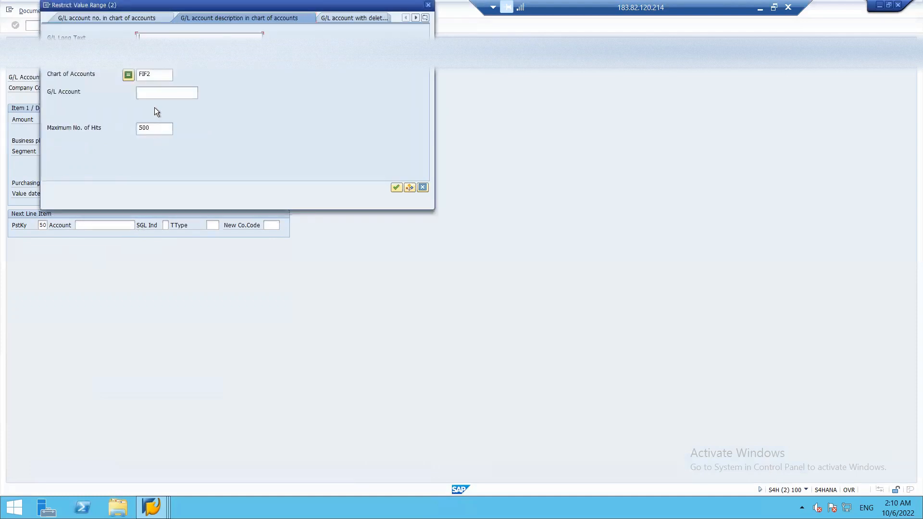
pyautogui.press('Return')
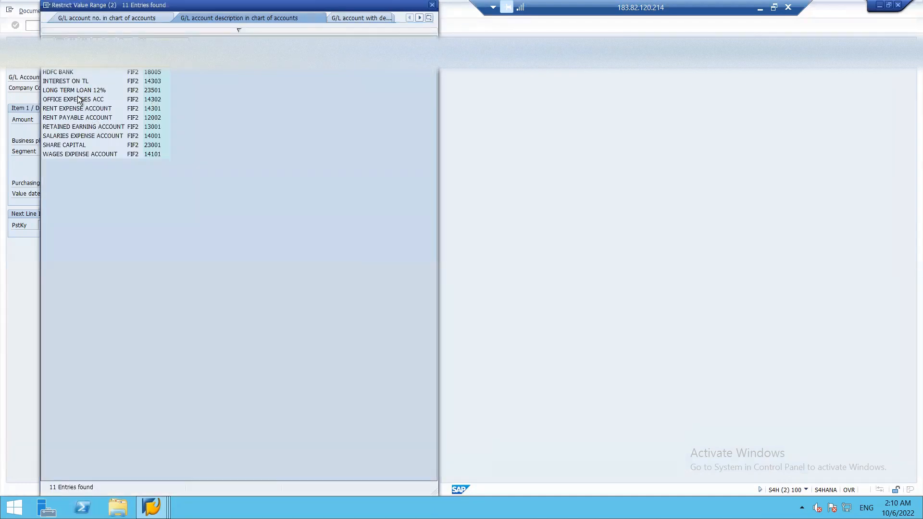
pyautogui.click(77, 90)
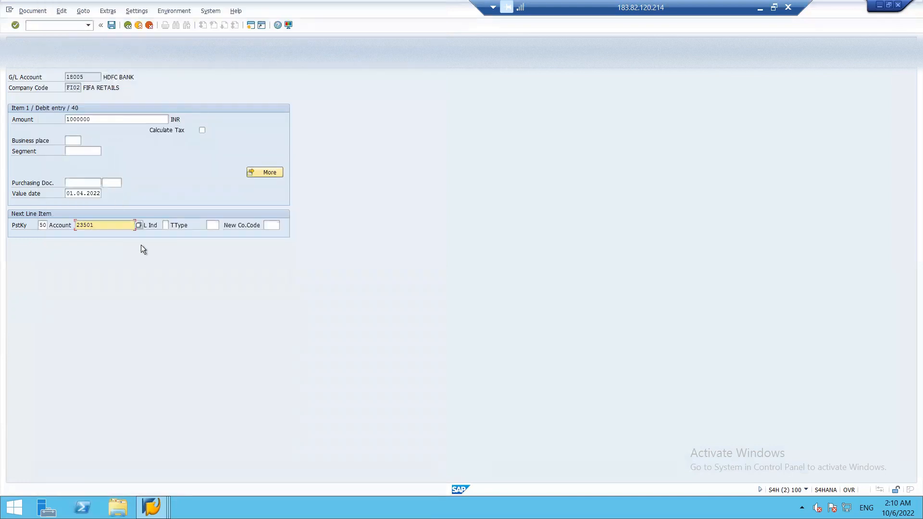
pyautogui.press('Return')
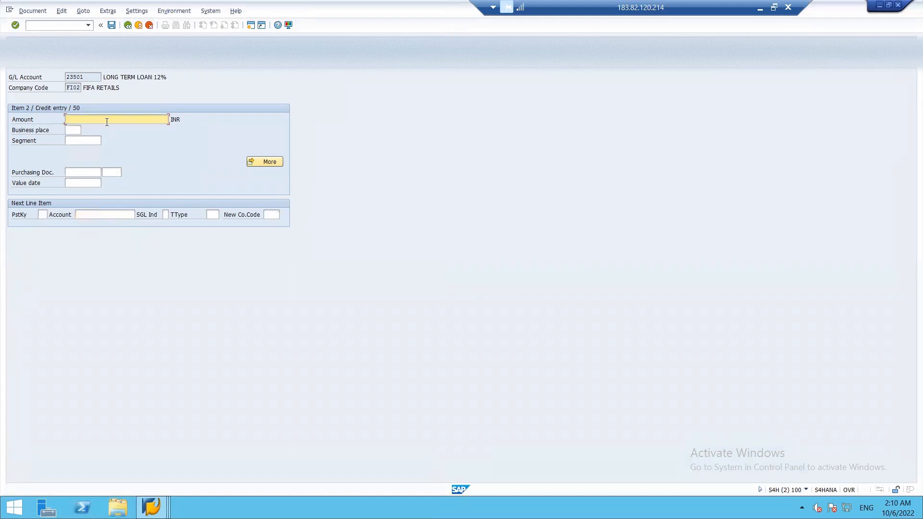
# Enter * as the amount and 01.04.2022 as the value date of the long term loan credit item.
pyautogui.write('*')
pyautogui.click(90, 183)
pyautogui.write('01.0')
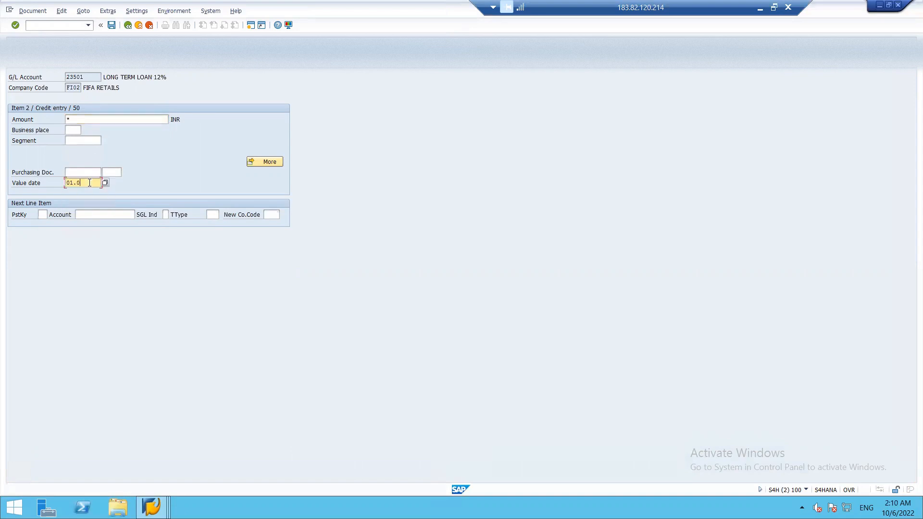
pyautogui.write('4.2022')
pyautogui.click(44, 215)
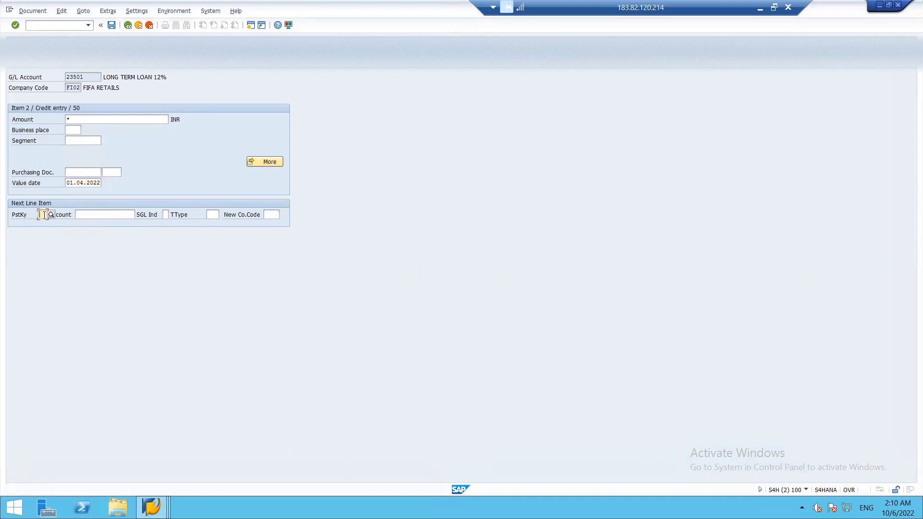
pyautogui.write('50')
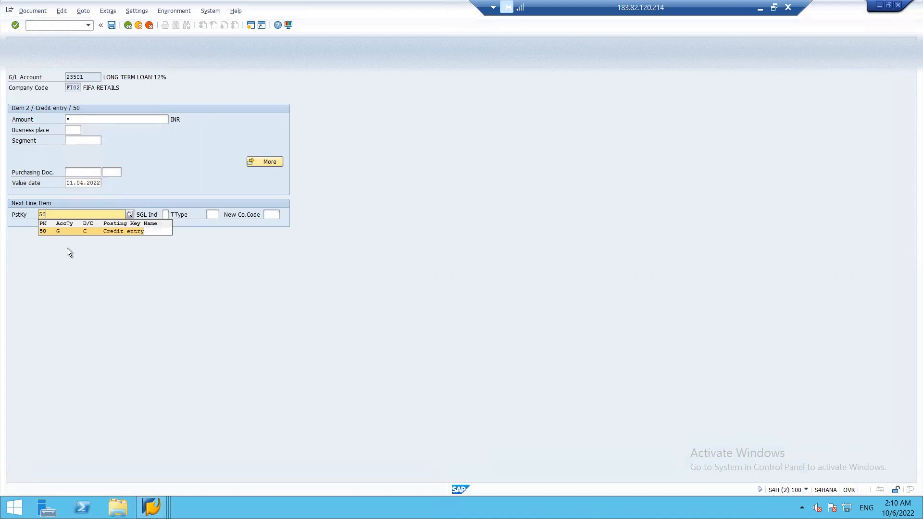
pyautogui.press('BackSpace')
pyautogui.press('BackSpace')
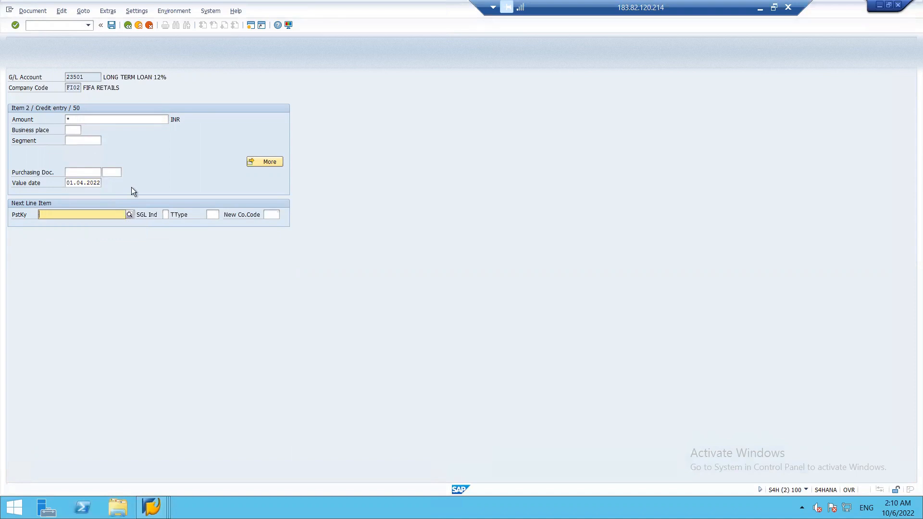
# Simulate the term loan document and post it.
pyautogui.click(33, 11)
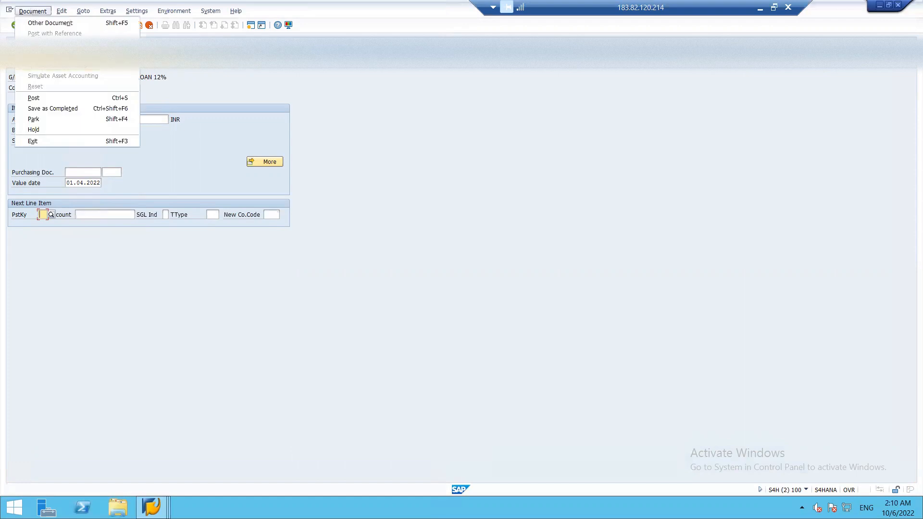
pyautogui.click(42, 54)
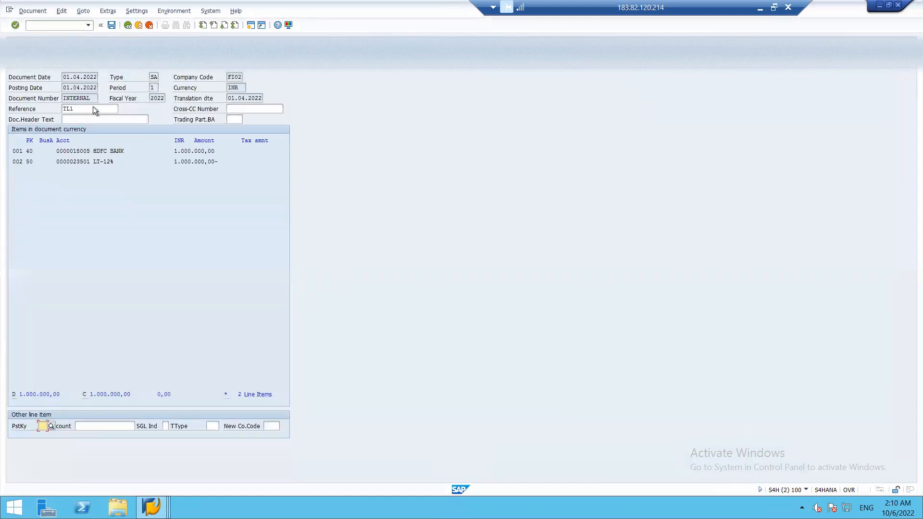
pyautogui.click(111, 25)
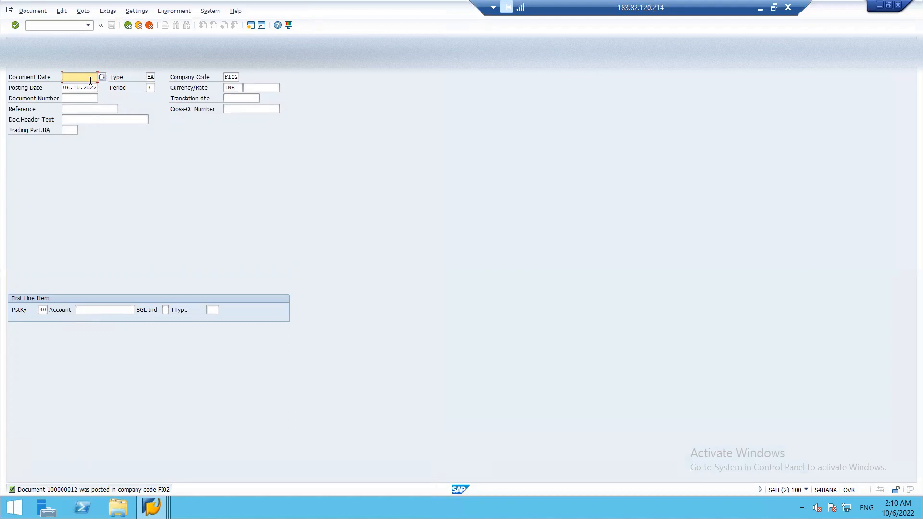
# Set both the document date and the posting date of the new document to 01.05.2022.
pyautogui.write('01.0')
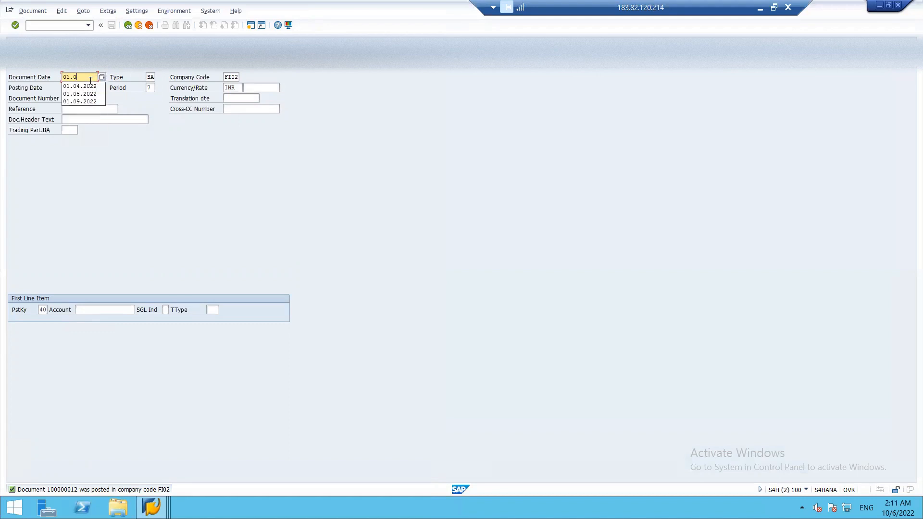
pyautogui.write('5.2022')
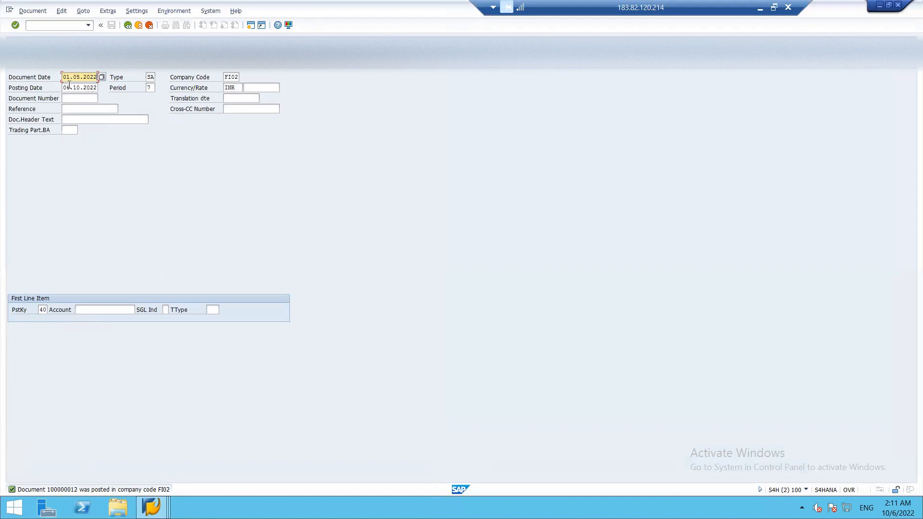
pyautogui.moveTo(65, 85); pyautogui.dragTo(186, 92)
pyautogui.write('01.05.2022')
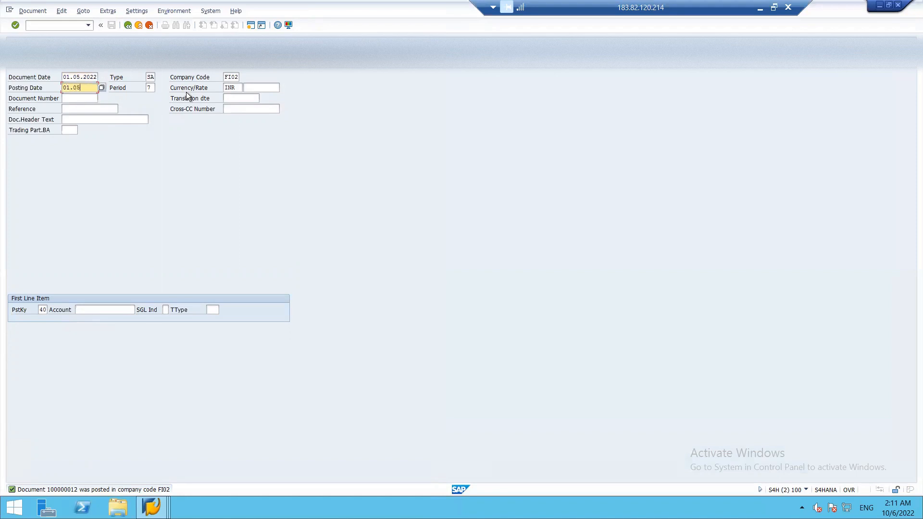
# Enter INST1 as the reference in the document header.
pyautogui.click(89, 109)
pyautogui.write('INS')
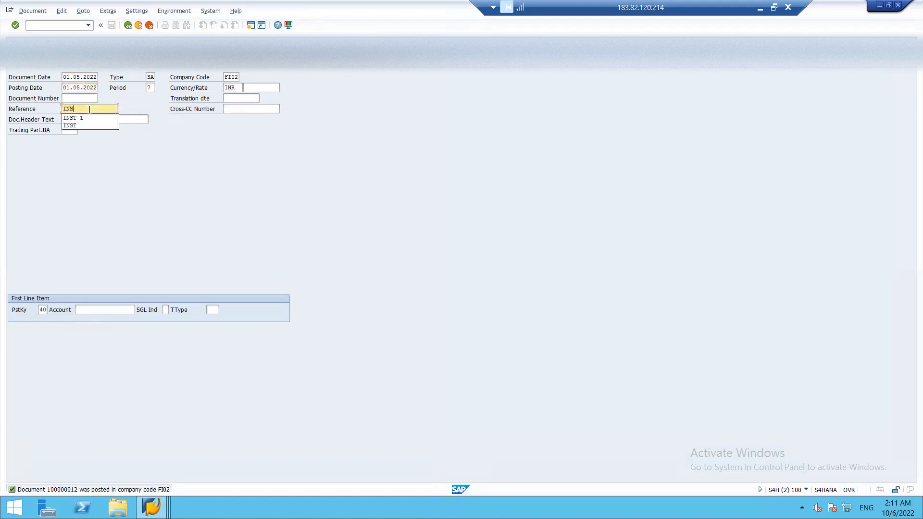
pyautogui.write('T1')
# Start the first line item with posting key 40 and G/L account 23501 LONG TERM LOAN 12%, accepting the adjusted posting period.
pyautogui.click(101, 309)
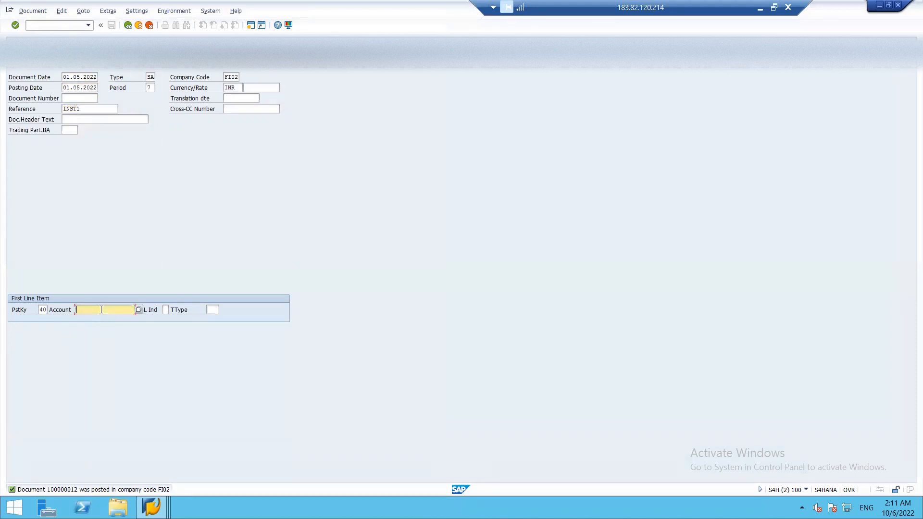
pyautogui.click(138, 310)
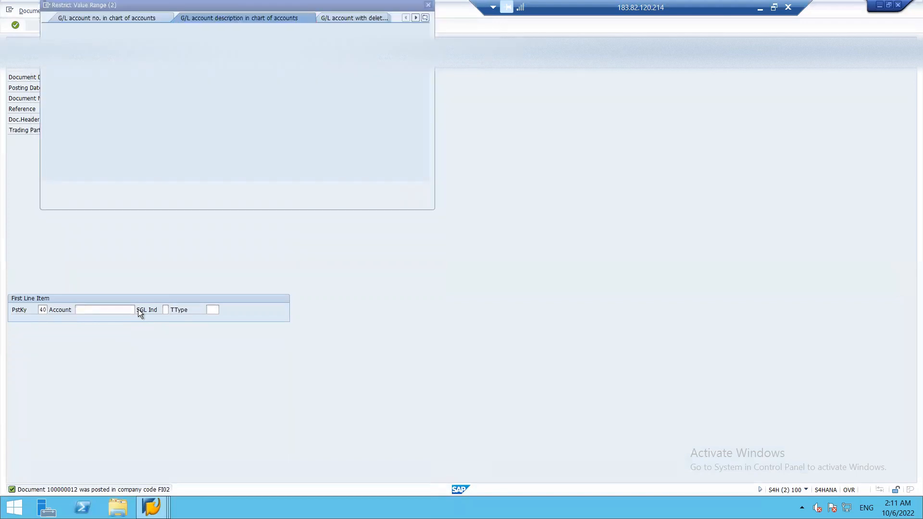
pyautogui.press('Return')
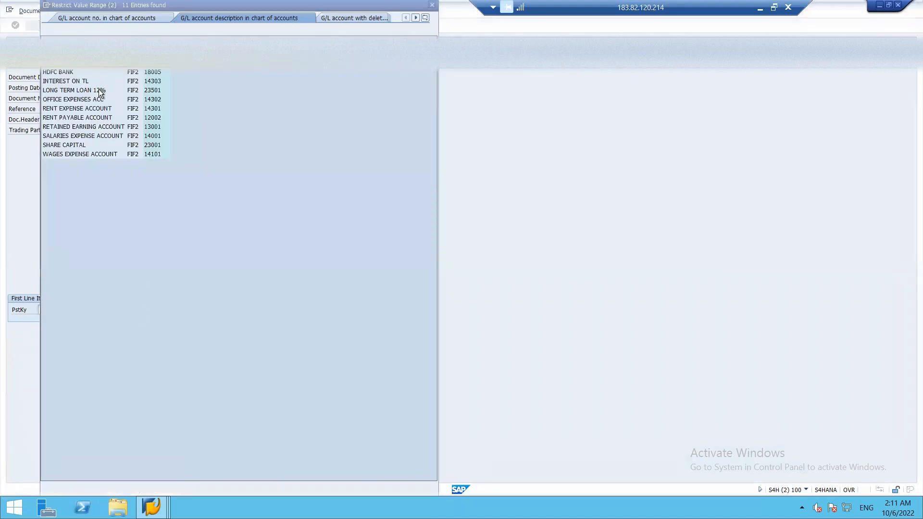
pyautogui.doubleClick(85, 91)
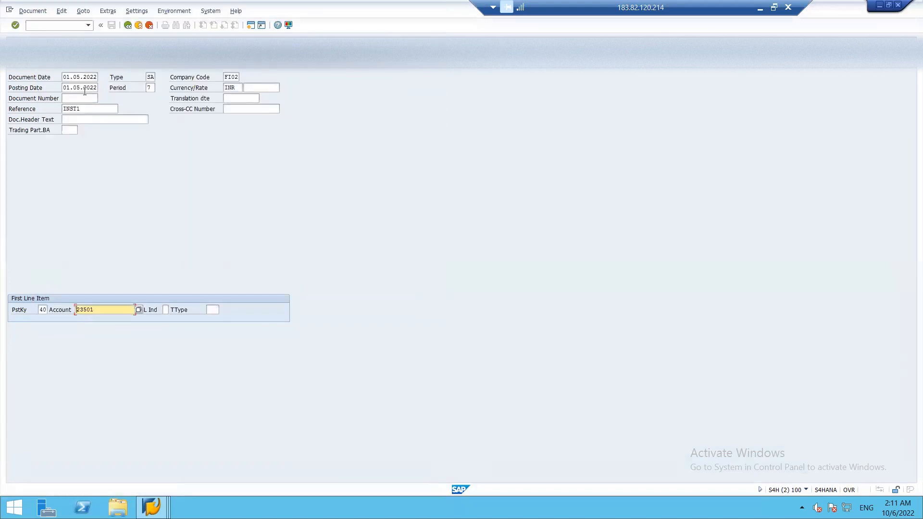
pyautogui.press('Return')
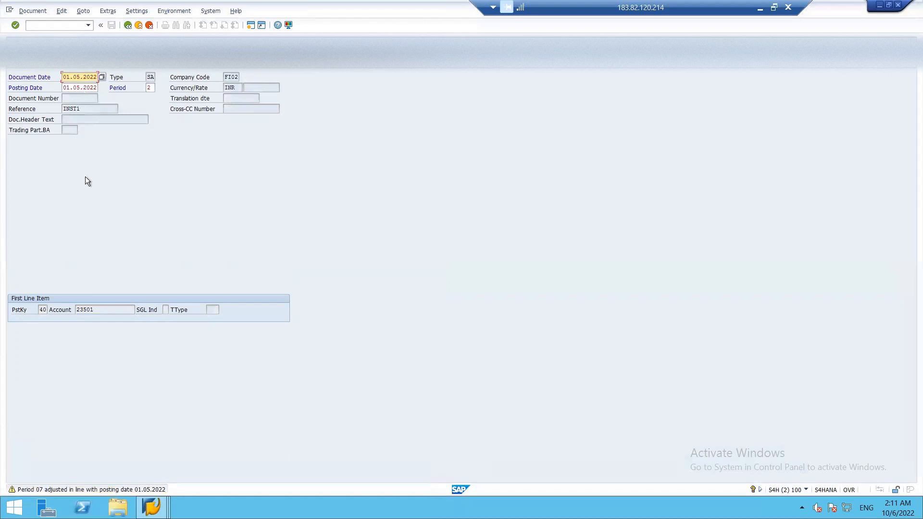
pyautogui.click(153, 87)
pyautogui.press('Return')
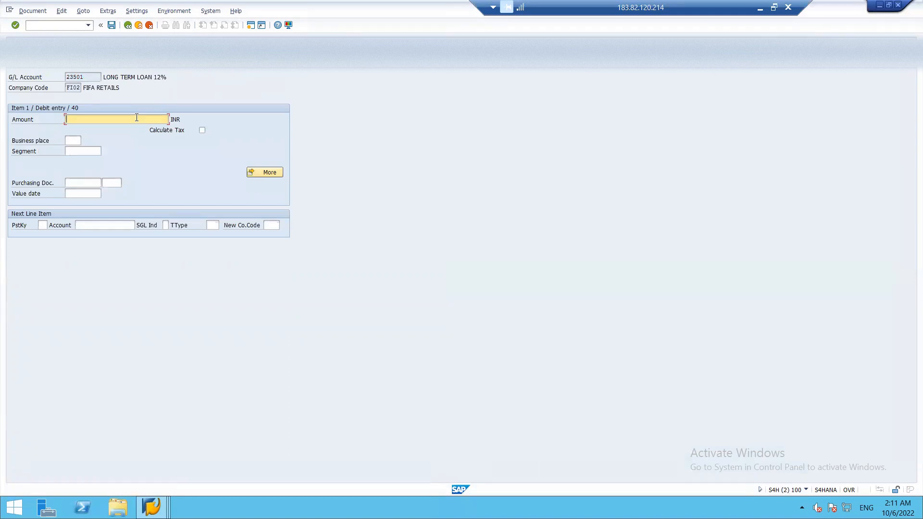
# Set the long term loan debit item's amount to 10000 INR and its value date to 01.05.2022.
pyautogui.write('10000')
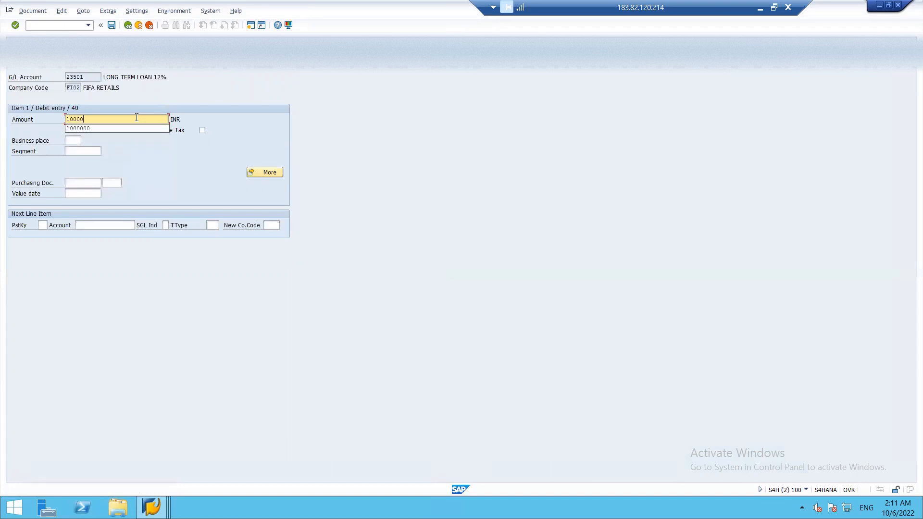
pyautogui.click(122, 152)
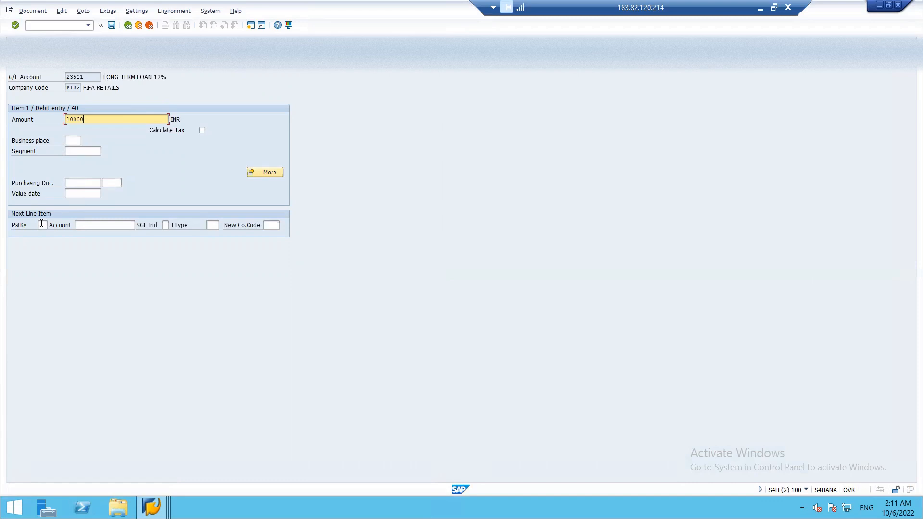
pyautogui.click(70, 194)
pyautogui.write('01.05.2022')
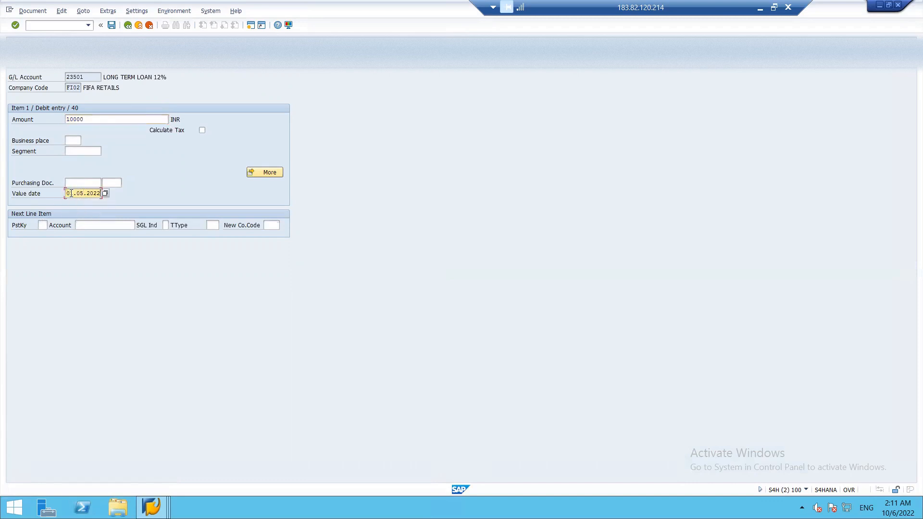
# Add a second line item with posting key 50 and G/L account 18005 HDFC BANK.
pyautogui.click(41, 225)
pyautogui.write('50')
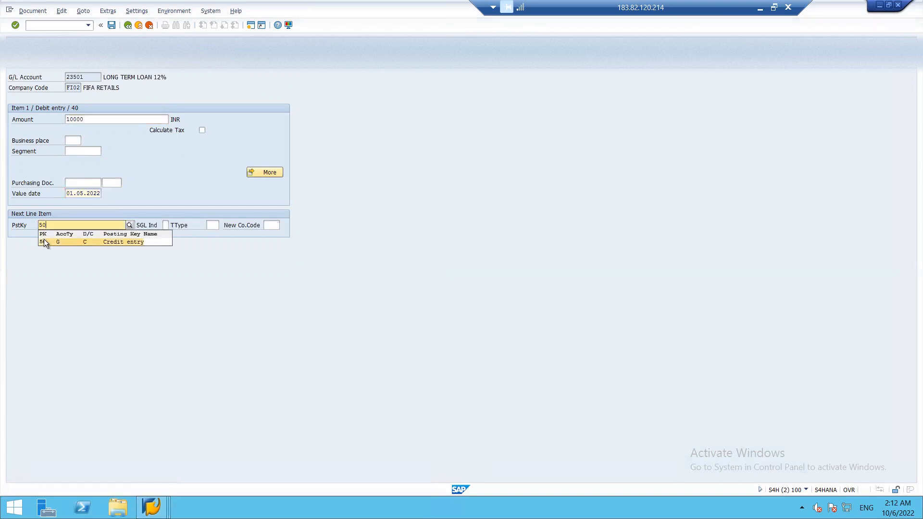
pyautogui.press('Return')
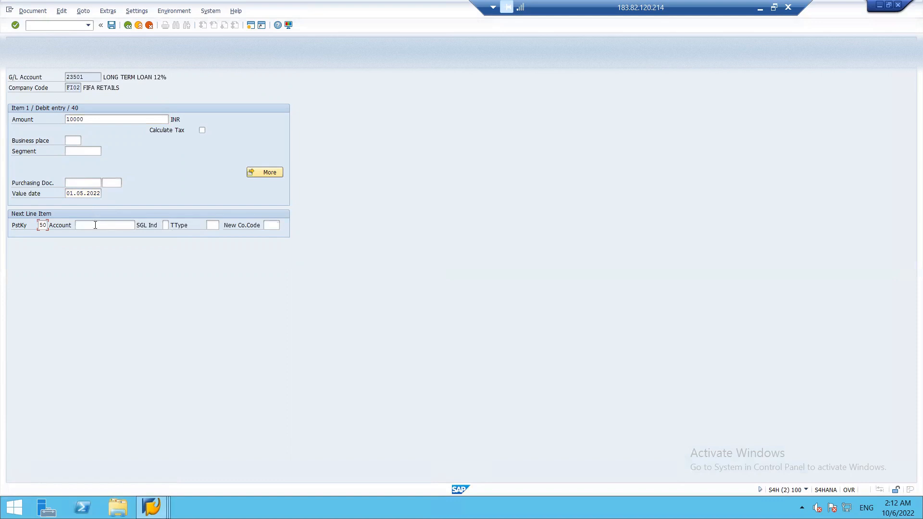
pyautogui.click(94, 225)
pyautogui.click(139, 225)
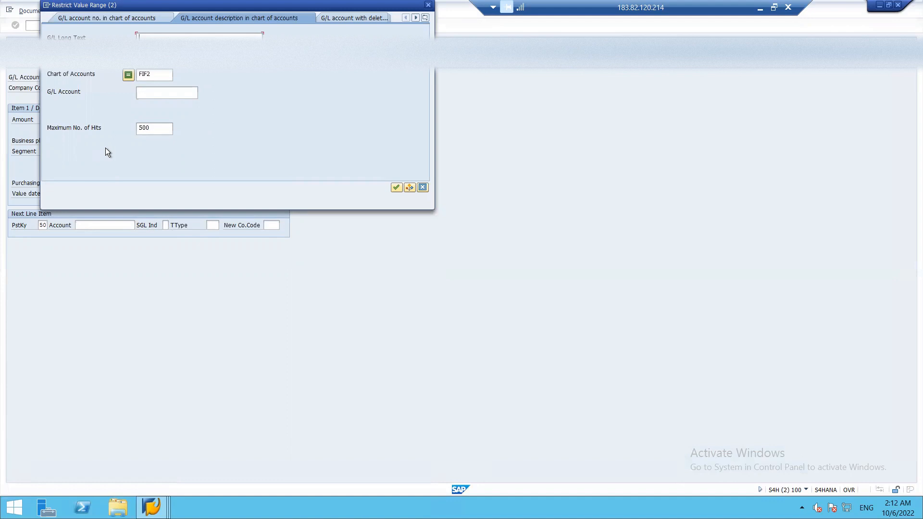
pyautogui.press('Return')
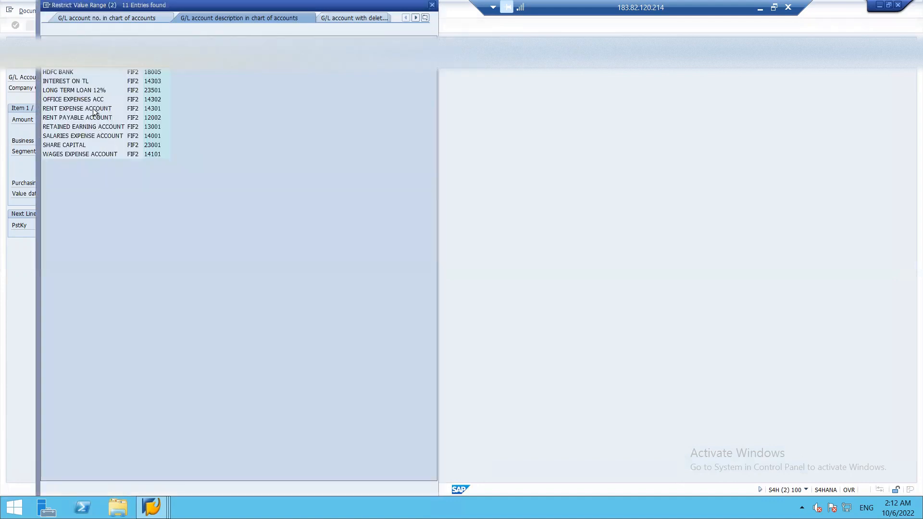
pyautogui.doubleClick(70, 71)
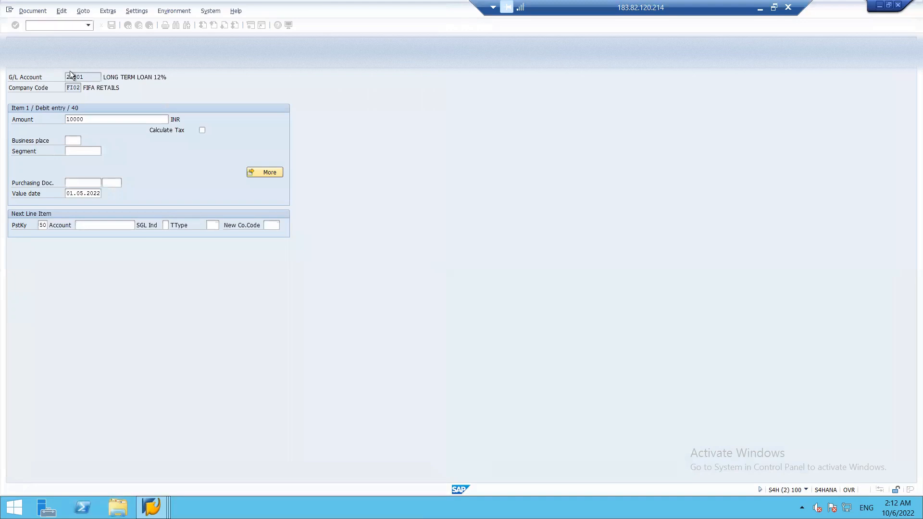
pyautogui.write('18005')
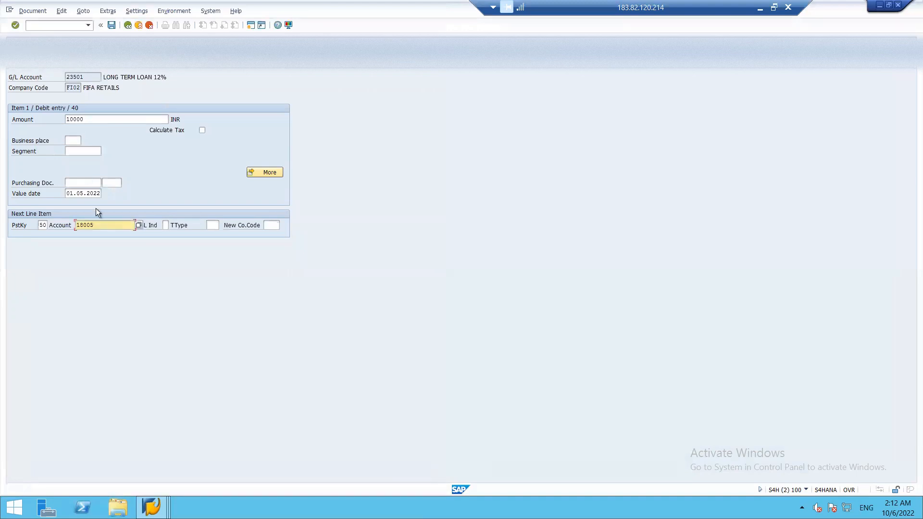
pyautogui.press('Return')
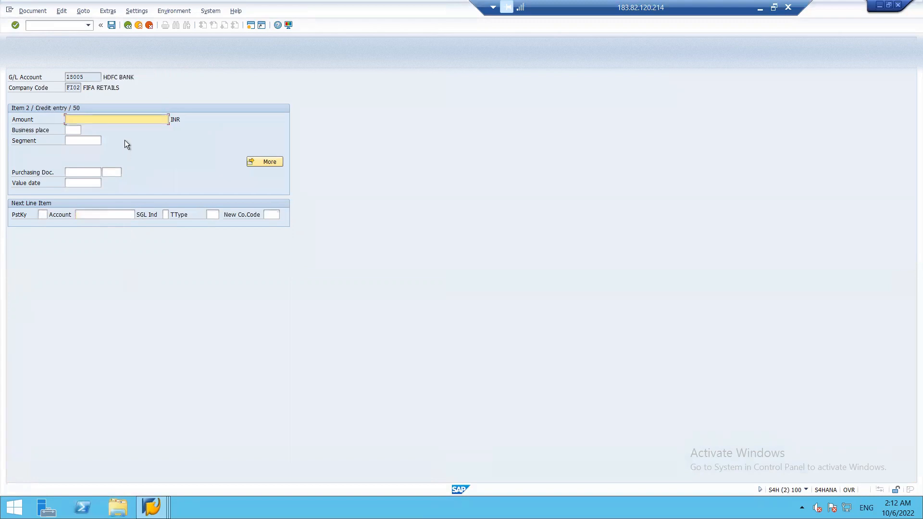
# Enter * as the amount and 01.05.2022 as the value date of the HDFC BANK credit item.
pyautogui.click(69, 182)
pyautogui.write('01.05.2022')
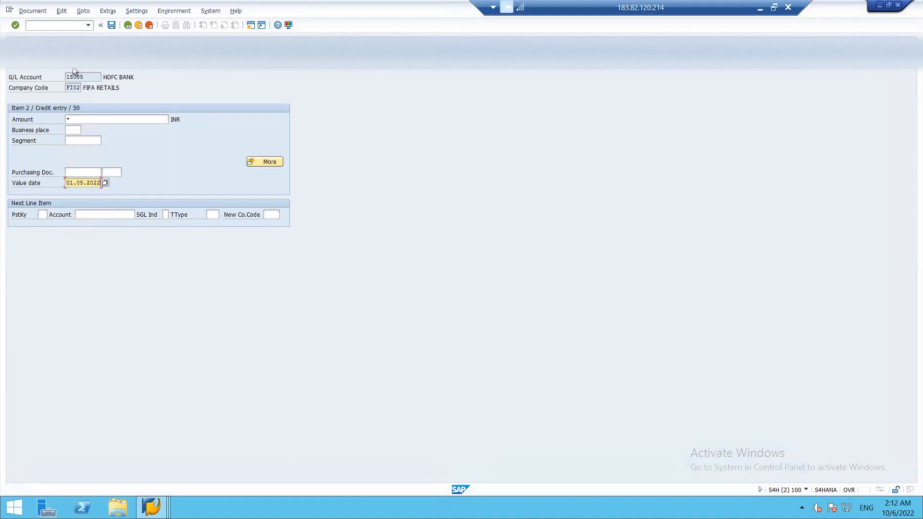
# Simulate the loan instalment document and post it.
pyautogui.click(33, 10)
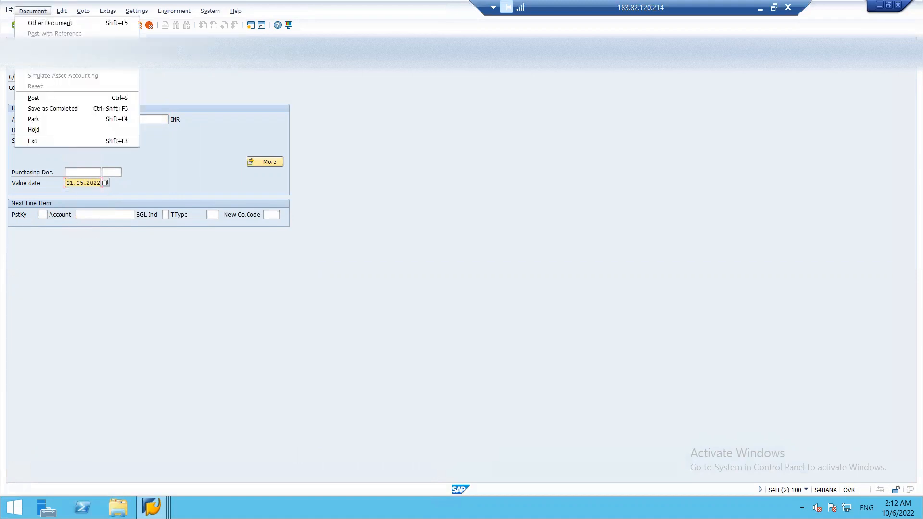
pyautogui.click(42, 55)
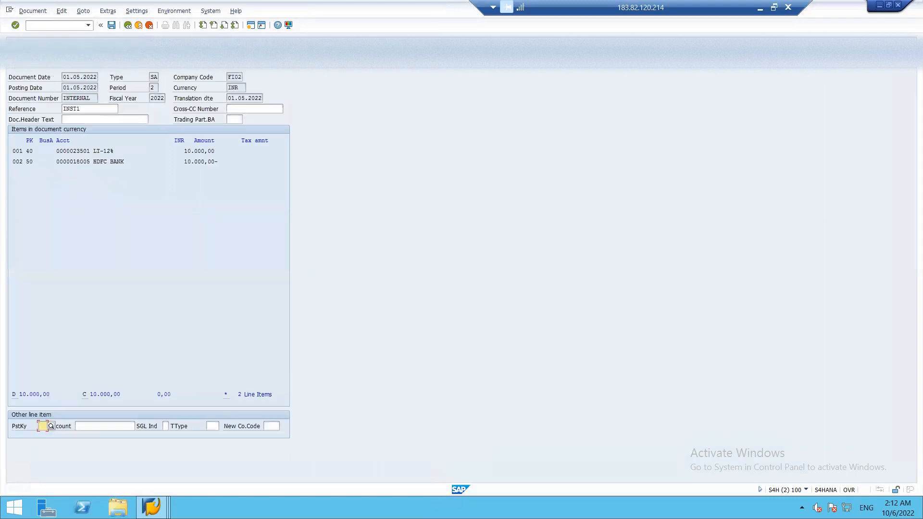
pyautogui.click(111, 25)
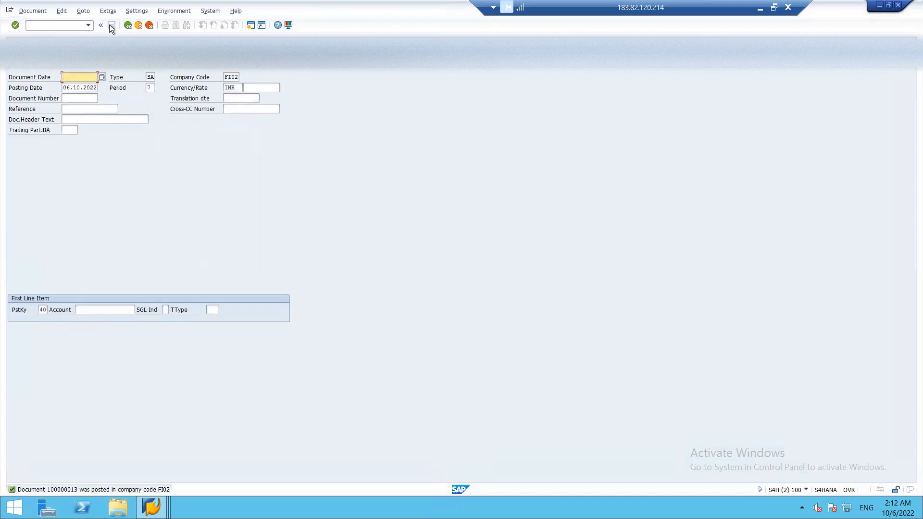
# Leave the document entry transaction with /n and open transaction F.52 for balance interest calculation.
pyautogui.click(40, 25)
pyautogui.write('/n')
pyautogui.press('Return')
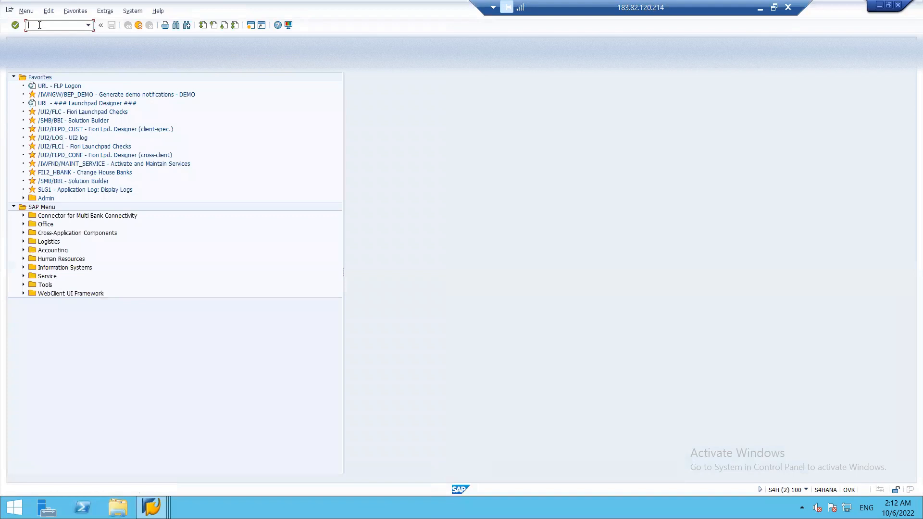
pyautogui.write('F.52')
pyautogui.press('Return')
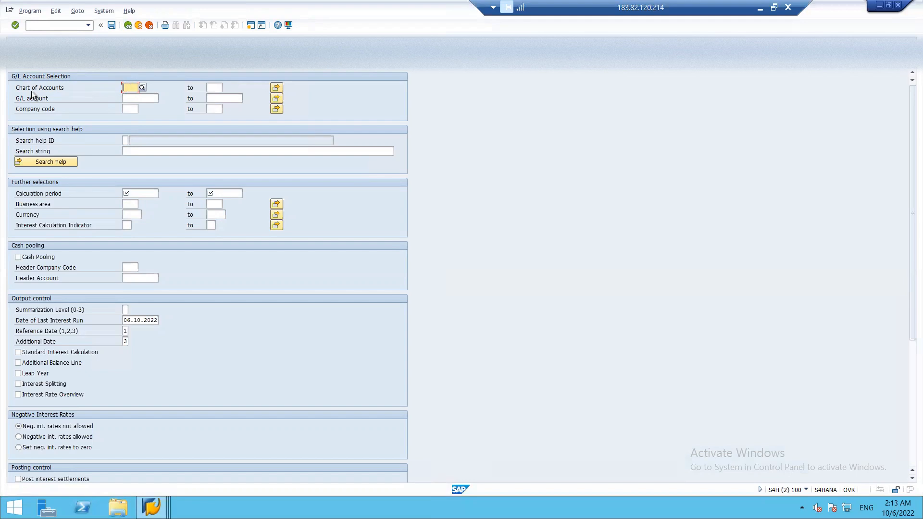
# Begin the chart of accounts selection with FIF and glance at the field status groups in the other session.
pyautogui.write('FIF')
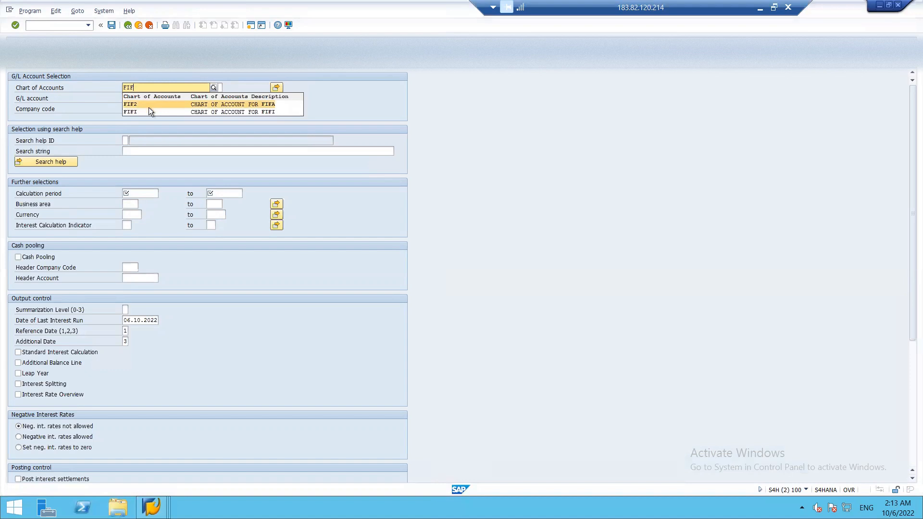
pyautogui.click(116, 236)
pyautogui.hotkey('alt', 'Tab')
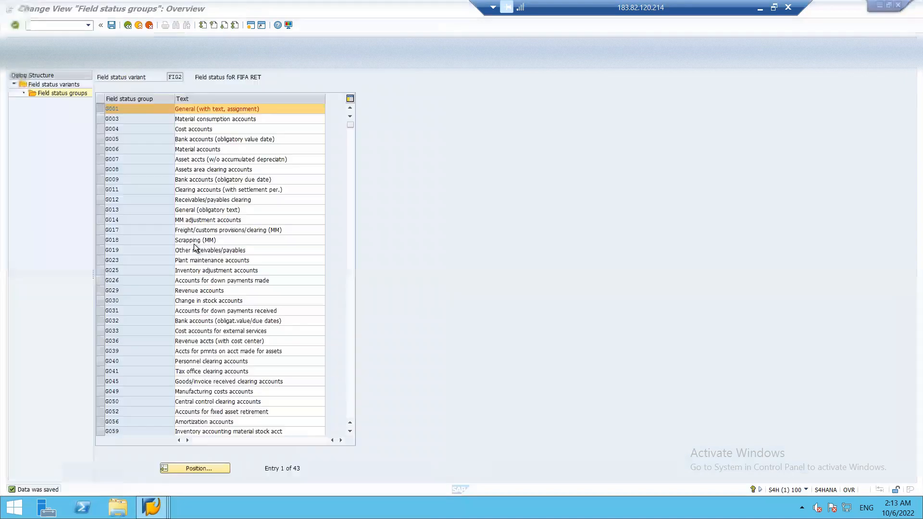
pyautogui.hotkey('alt', 'Tab')
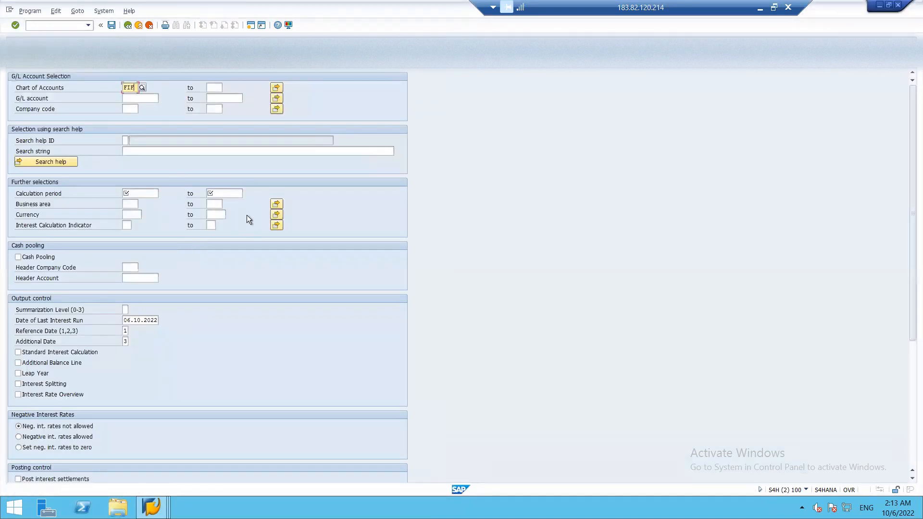
# Switch to the other session, leave the field status groups, and open the G/L account groups table, displaying the locked data.
pyautogui.hotkey('alt', 'Tab')
pyautogui.click(66, 26)
pyautogui.write('/N')
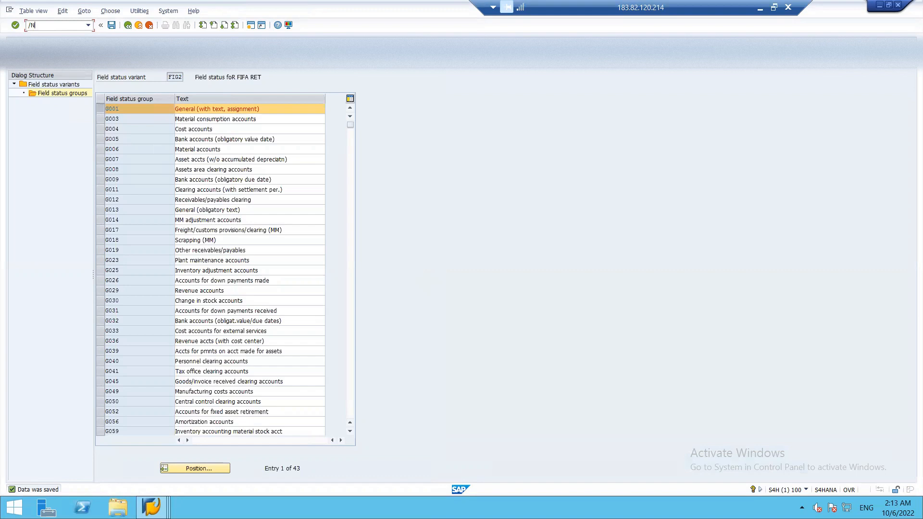
pyautogui.write('OB')
pyautogui.write('C5')
pyautogui.press('Return')
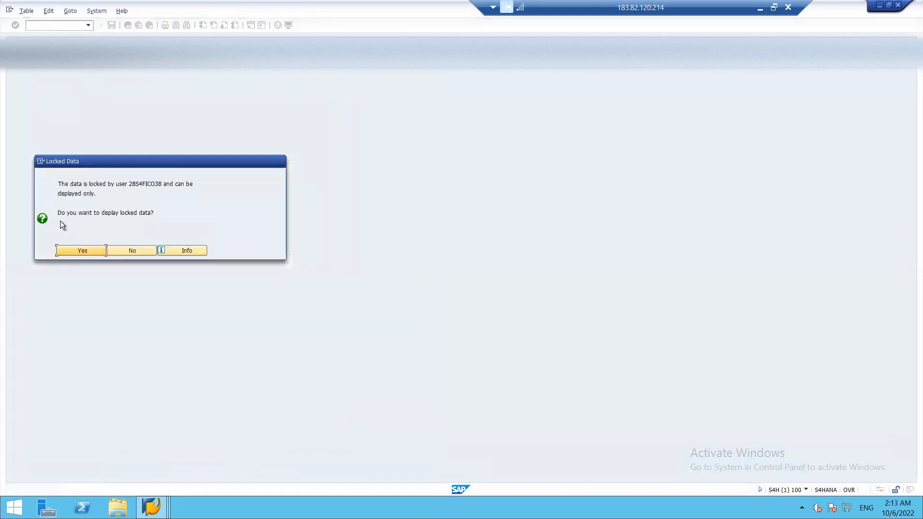
pyautogui.click(74, 249)
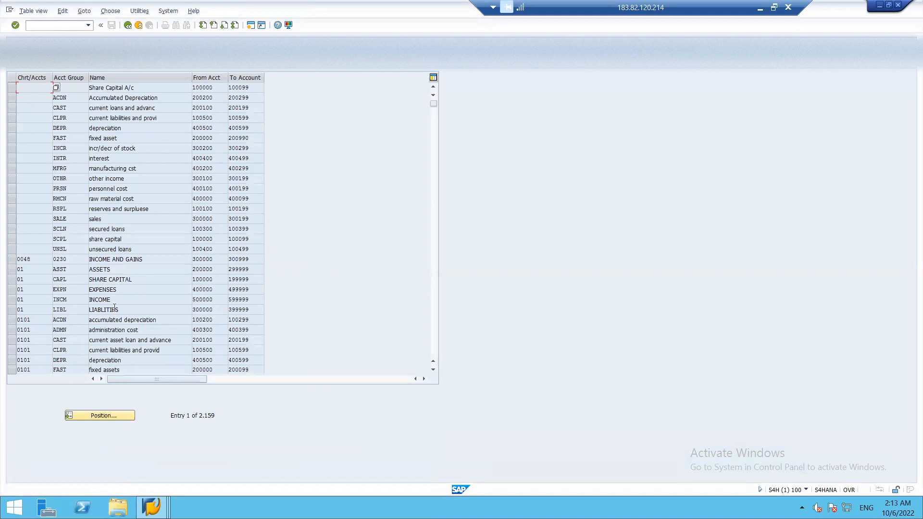
# Position the account groups list at chart of accounts IS, and again at FI, to look up the company's chart of accounts.
pyautogui.click(111, 417)
pyautogui.write('140')
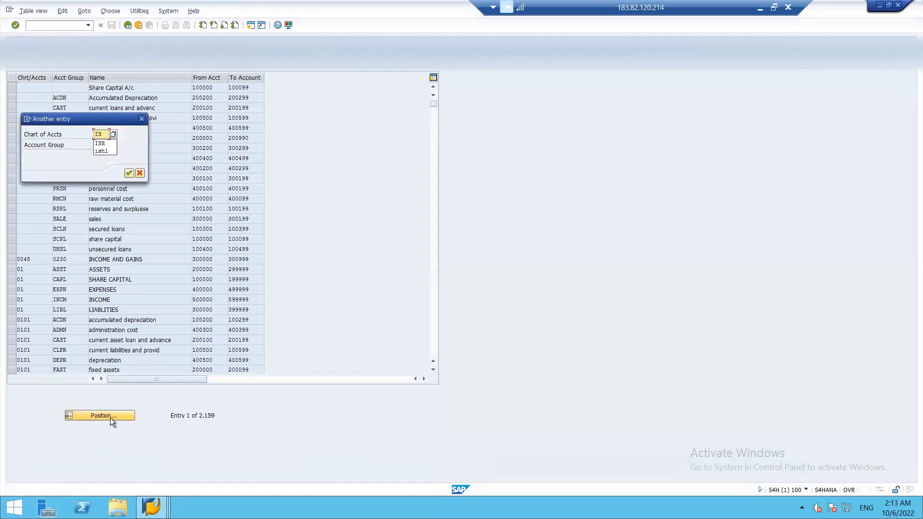
pyautogui.press('Return')
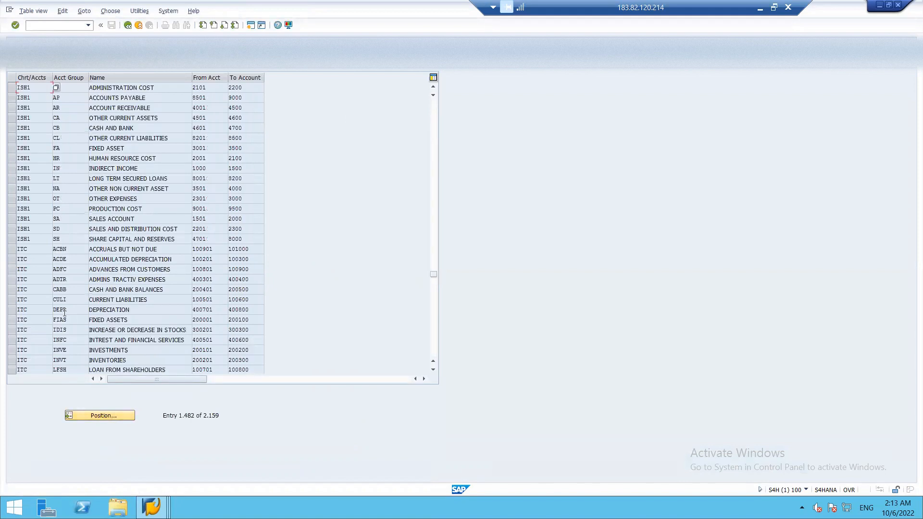
pyautogui.click(85, 414)
pyautogui.write('ITC')
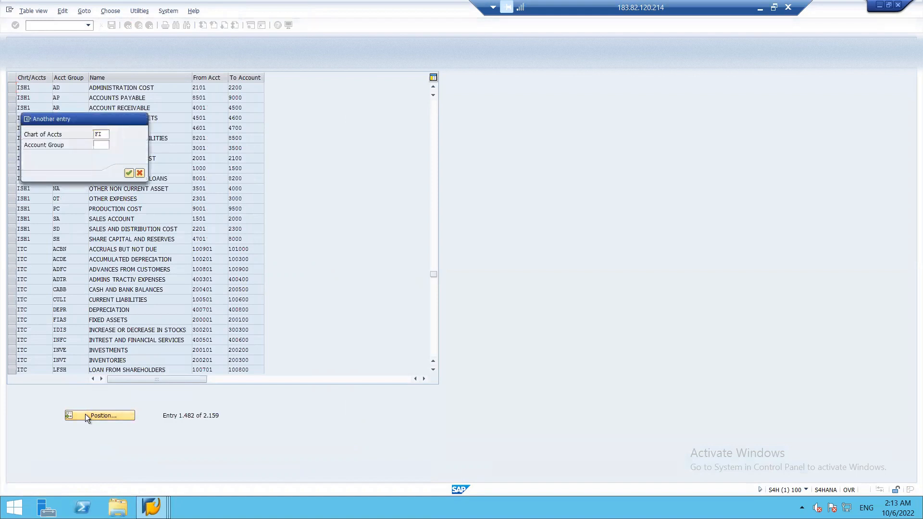
pyautogui.press('Return')
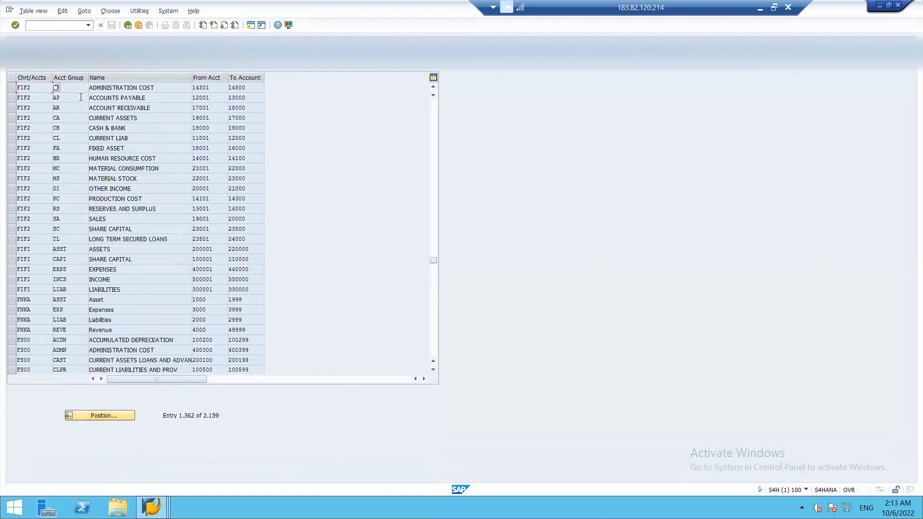
# Return to the interest calculation session and complete the chart of accounts selection as FIF2.
pyautogui.hotkey('alt', 'Tab')
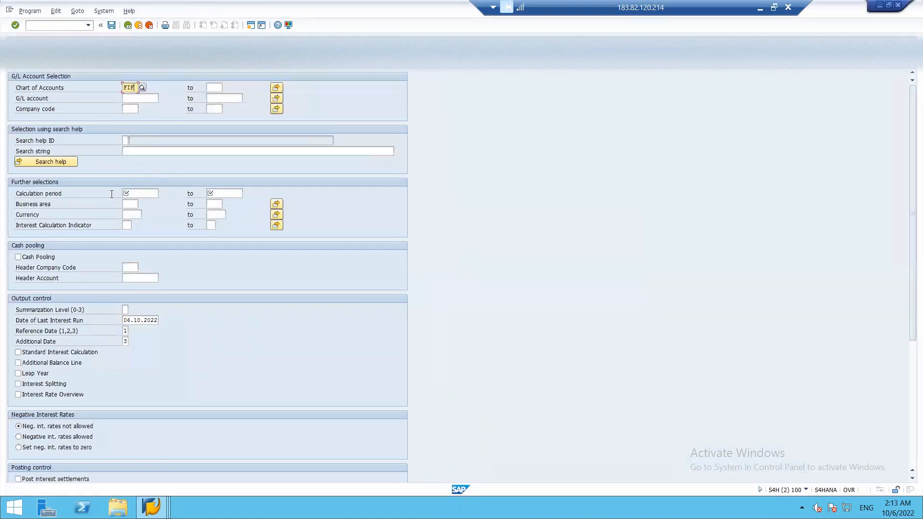
pyautogui.write('2')
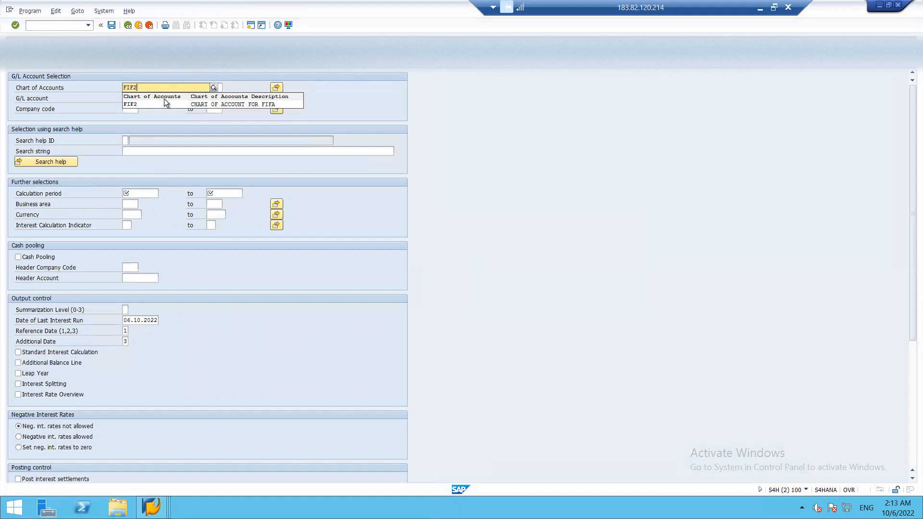
# Accept chart of accounts FIF2, and look up the long term secured loans account through FS00 in the other session.
pyautogui.click(165, 102)
pyautogui.click(147, 97)
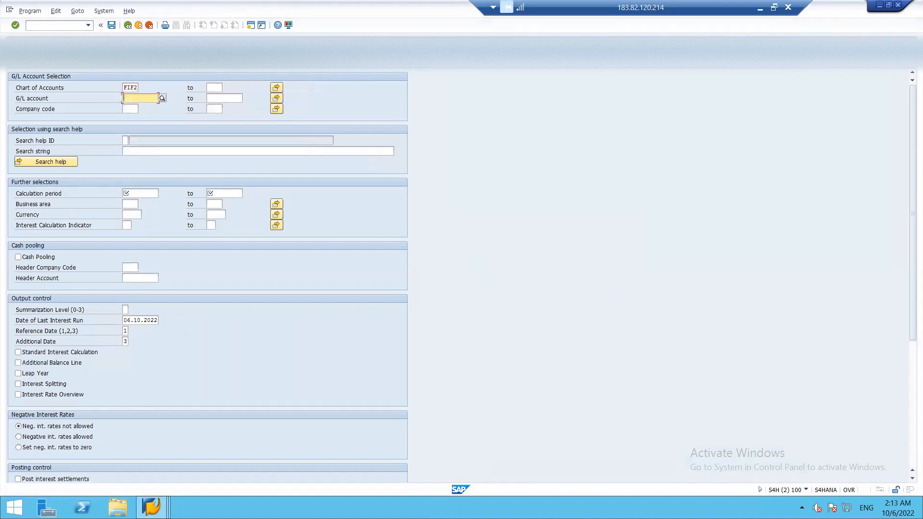
pyautogui.click(152, 507)
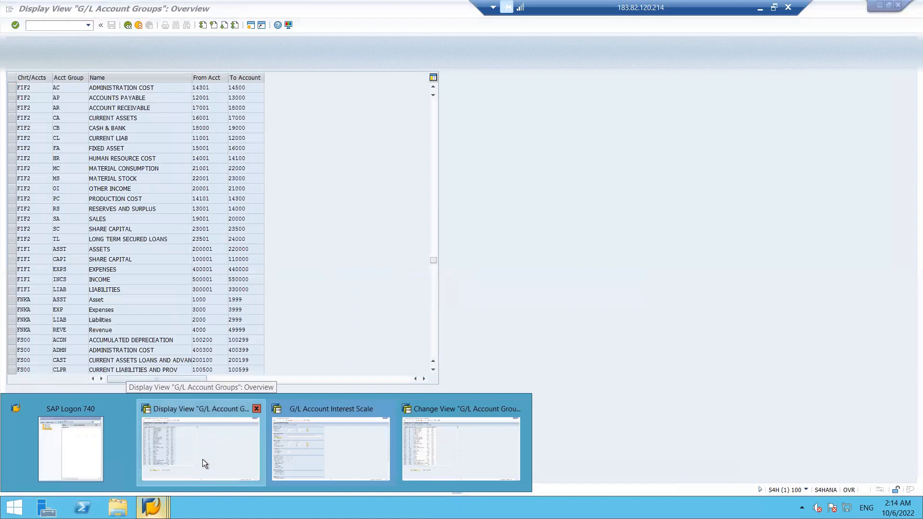
pyautogui.click(202, 460)
pyautogui.click(39, 26)
pyautogui.write('/NFS00')
pyautogui.press('Return')
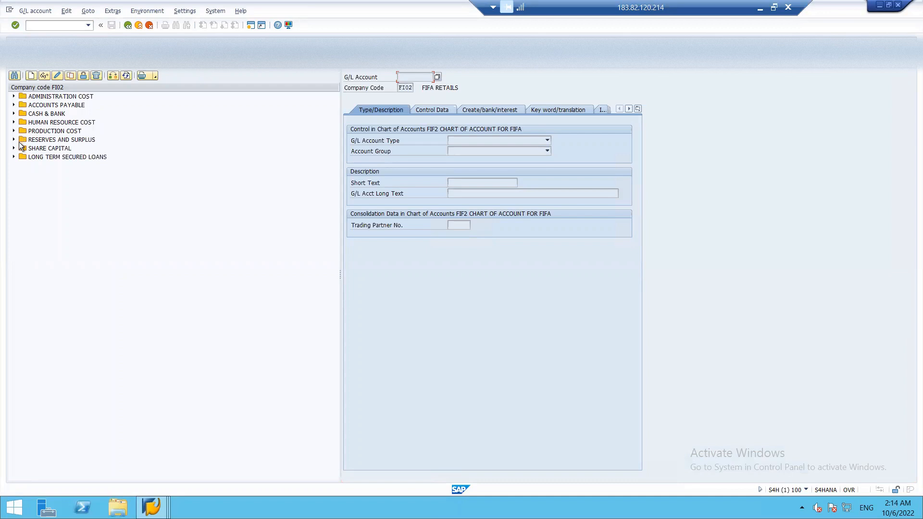
pyautogui.click(13, 155)
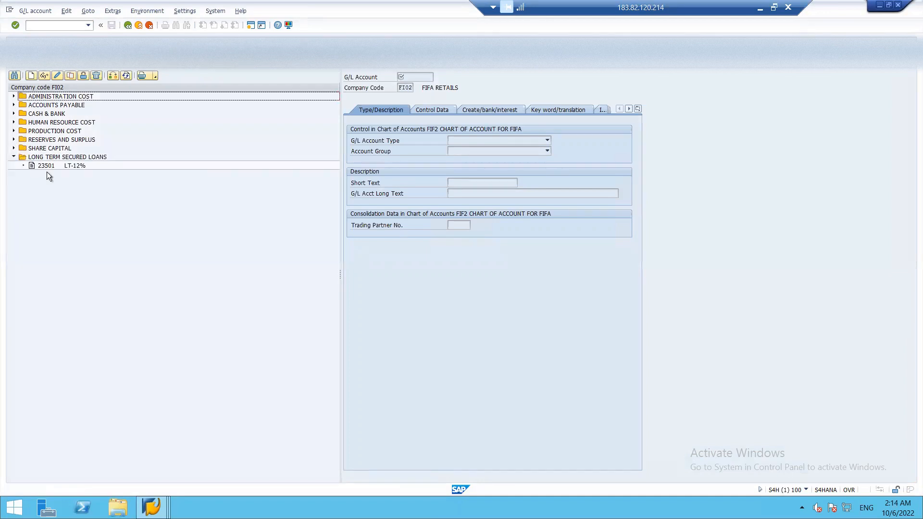
# Return to the interest calculation session and enter G/L account 23501 and company code FI02.
pyautogui.hotkey('alt', 'Tab')
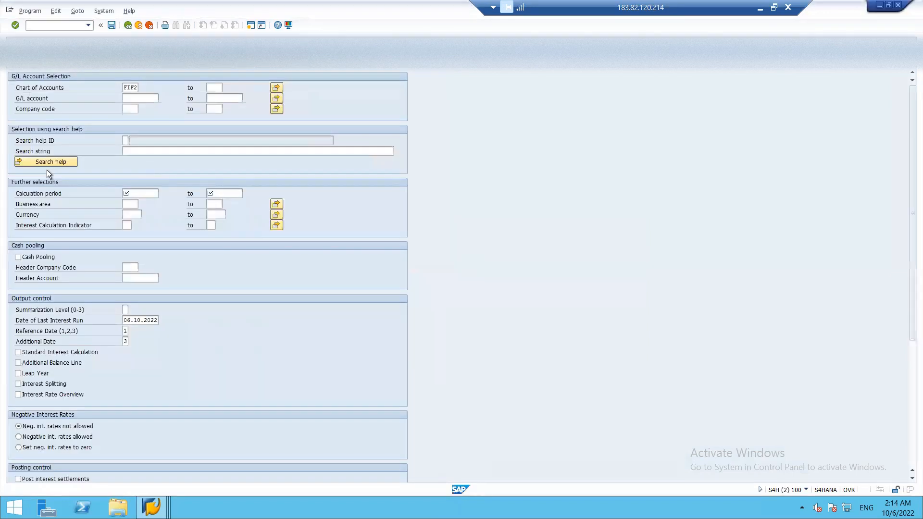
pyautogui.write('23501')
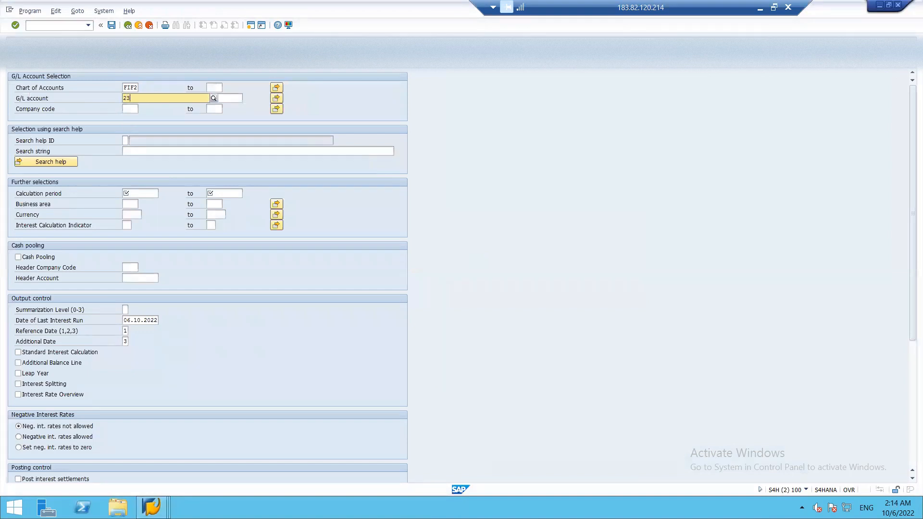
pyautogui.click(135, 115)
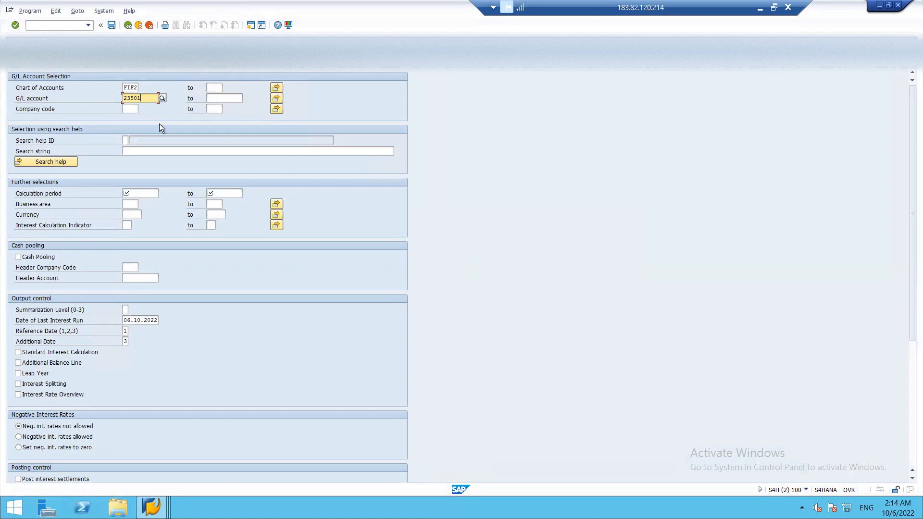
pyautogui.click(129, 109)
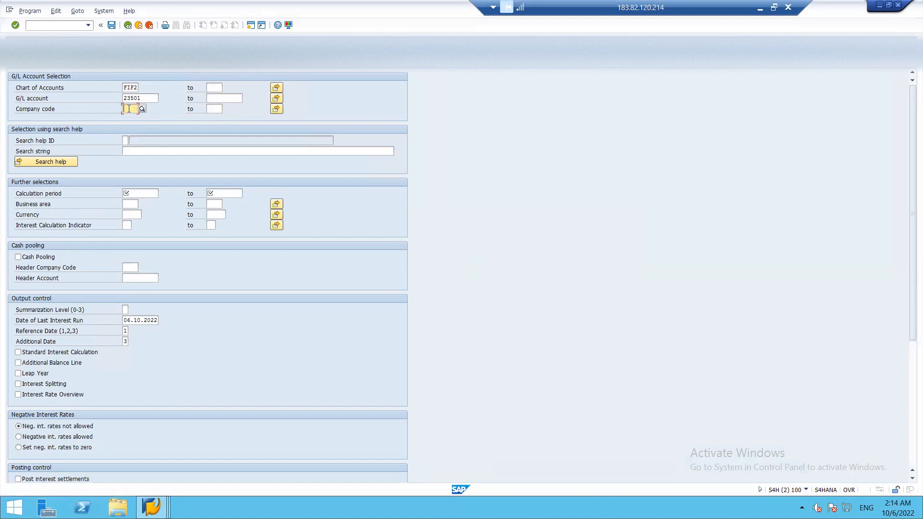
pyautogui.click(128, 109)
pyautogui.write('FI02')
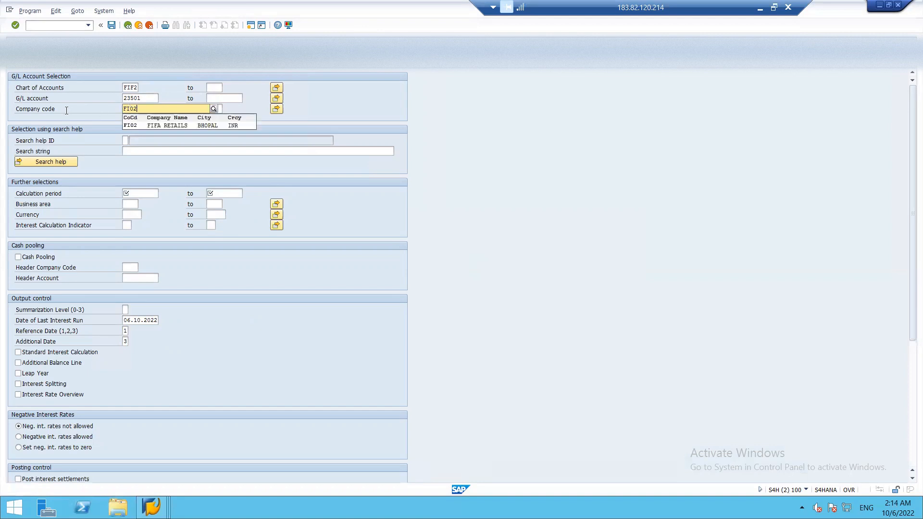
pyautogui.click(143, 124)
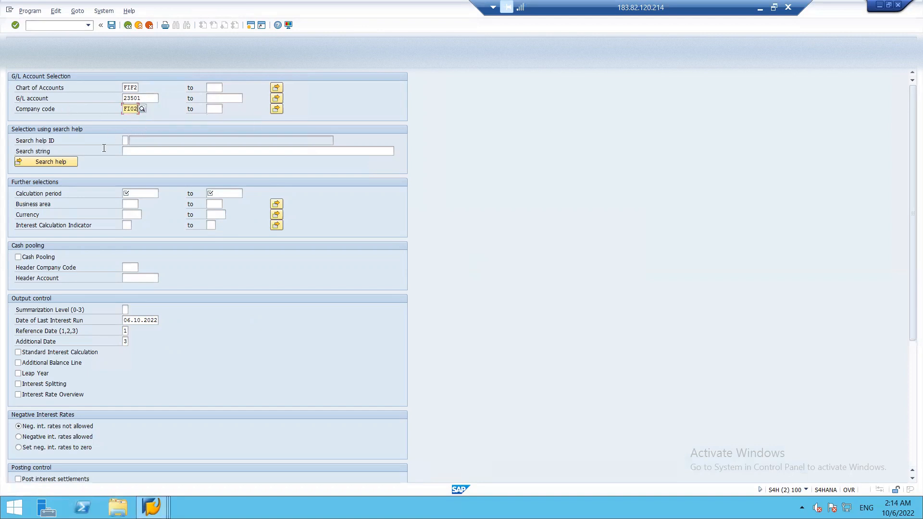
# Set the calculation period from 01.04.2022 to 30.04.2022.
pyautogui.click(137, 189)
pyautogui.write('01.04.')
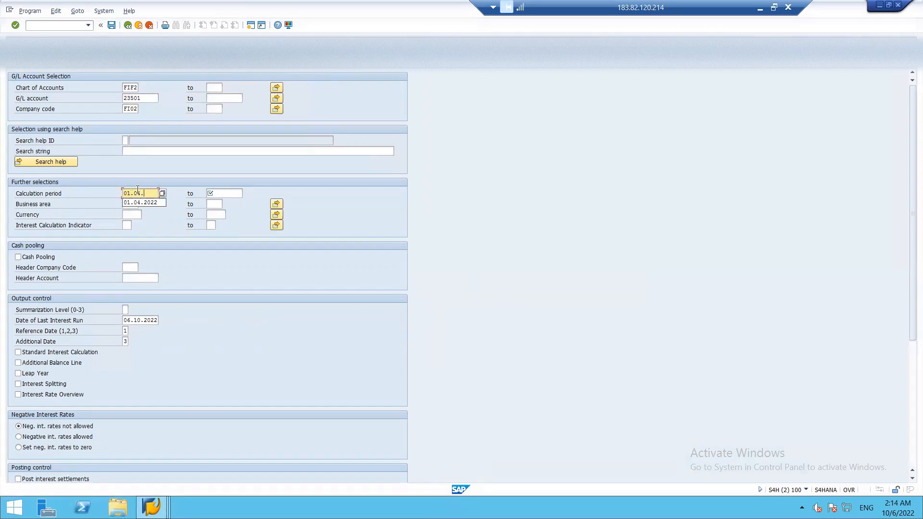
pyautogui.write('2022')
pyautogui.press('Tab')
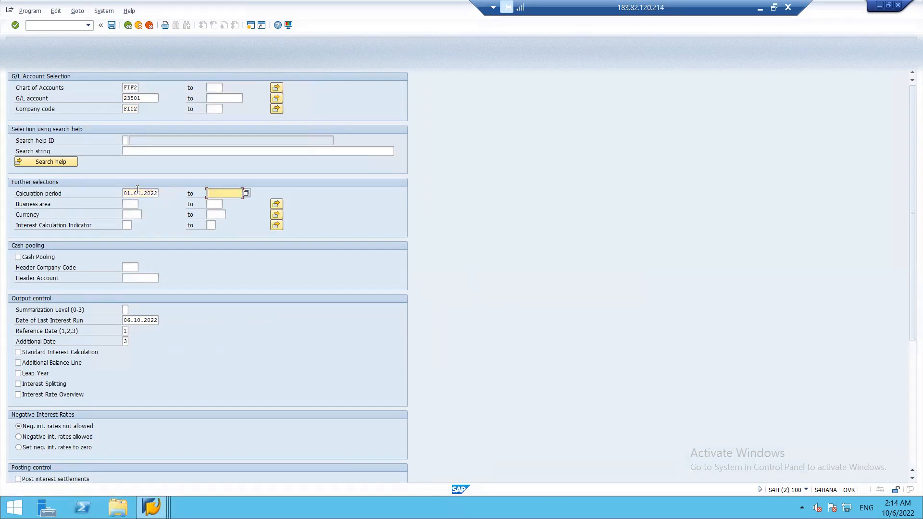
pyautogui.write('3')
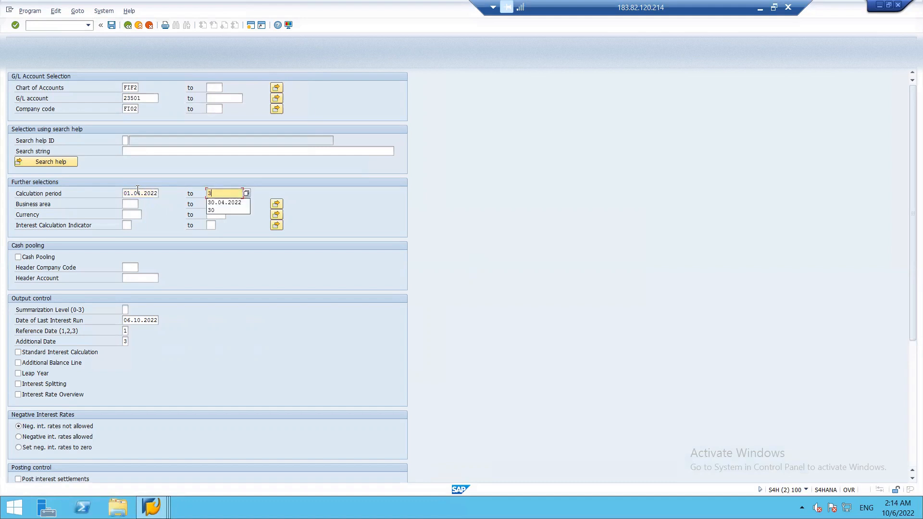
pyautogui.write('0.04.2022')
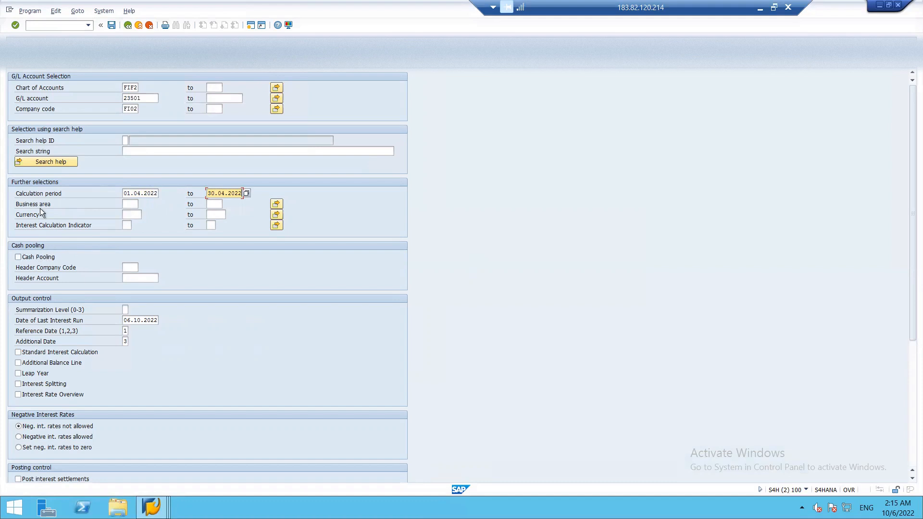
# Enable the additional balance line, posting of interest settlements, and the master record update.
pyautogui.click(18, 363)
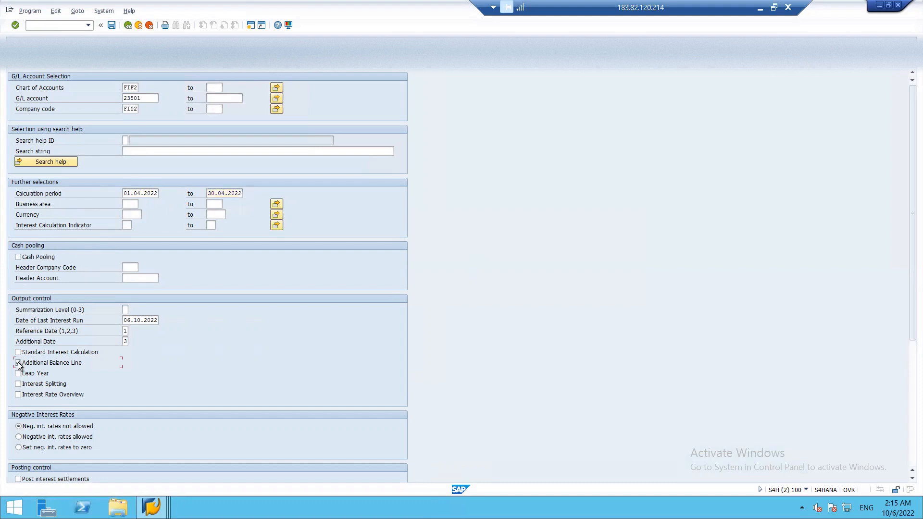
pyautogui.click(912, 479)
pyautogui.click(912, 479)
pyautogui.click(912, 479)
pyautogui.click(912, 479)
pyautogui.click(912, 479)
pyautogui.click(912, 479)
pyautogui.click(912, 479)
pyautogui.click(912, 479)
pyautogui.click(18, 436)
pyautogui.click(19, 457)
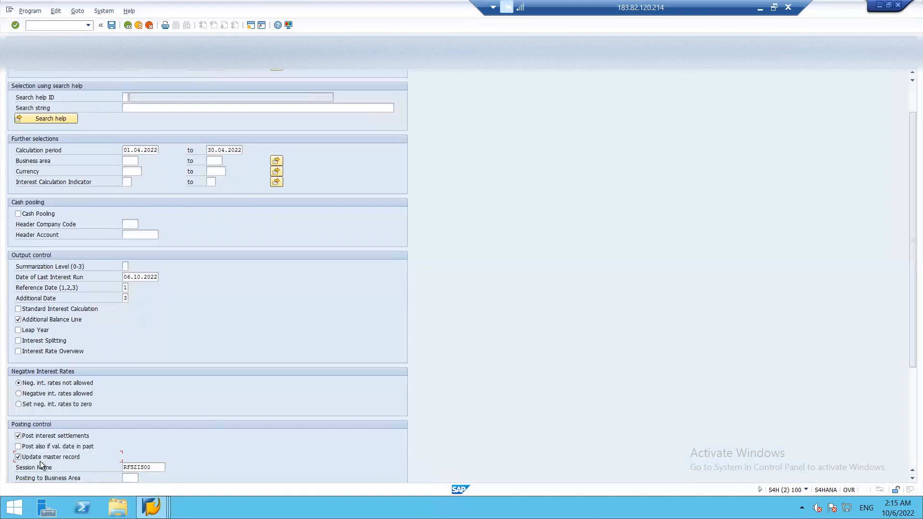
# Set the session's posting date and document date to 30.04.2022 in the posting control.
pyautogui.click(912, 479)
pyautogui.click(912, 478)
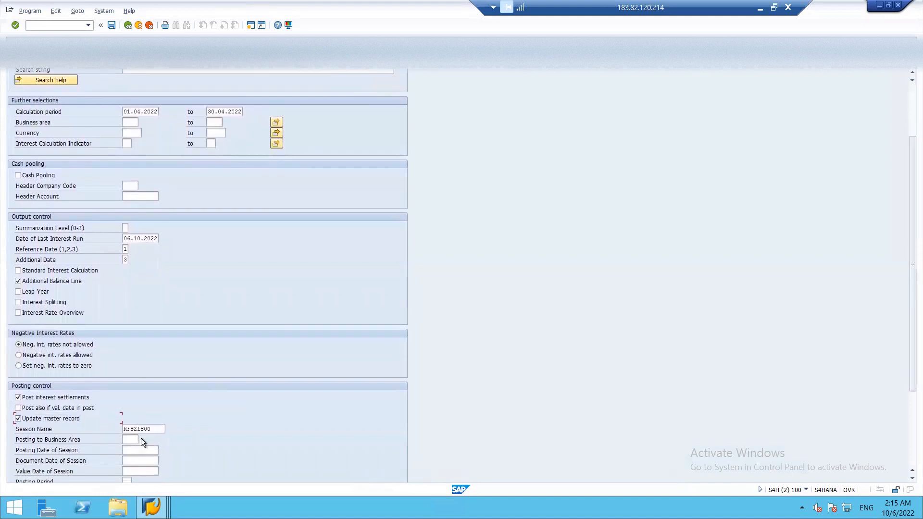
pyautogui.click(132, 438)
pyautogui.click(134, 452)
pyautogui.write('30.04.2022')
pyautogui.click(137, 459)
pyautogui.write('30')
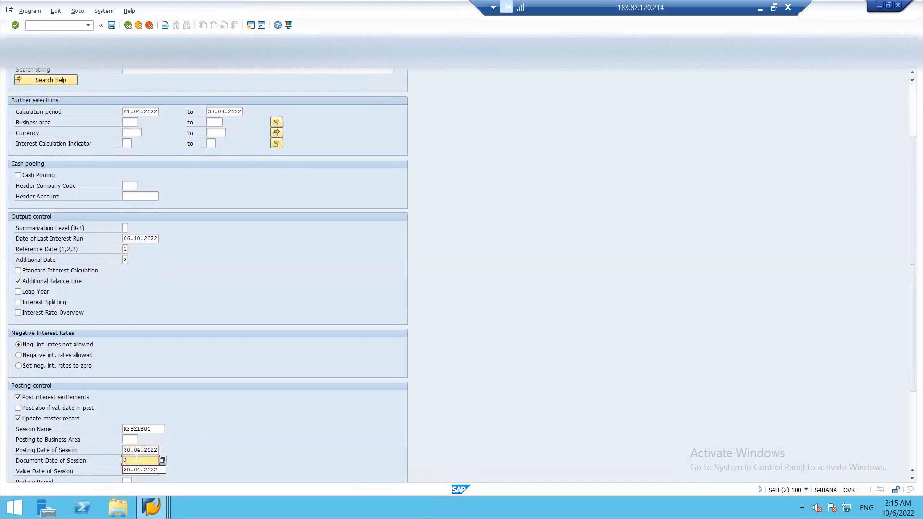
pyautogui.write('.04.2022')
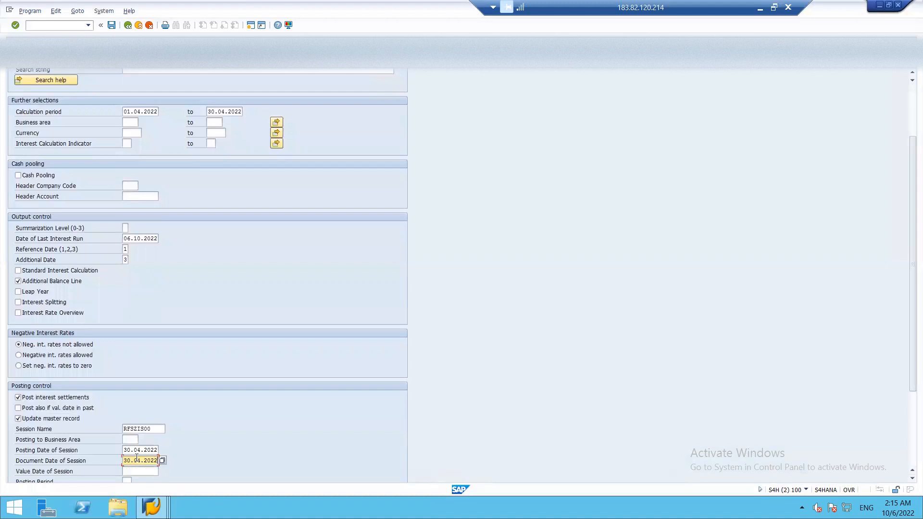
# Check the remaining posting control options and execute the G/L account interest calculation.
pyautogui.click(912, 478)
pyautogui.click(911, 479)
pyautogui.click(912, 480)
pyautogui.click(911, 480)
pyautogui.click(912, 480)
pyautogui.click(912, 479)
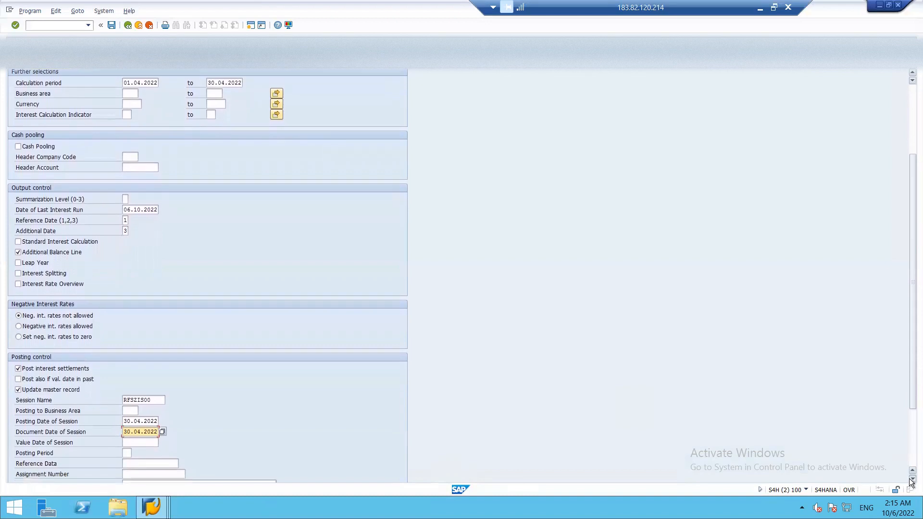
pyautogui.click(911, 480)
pyautogui.click(911, 480)
pyautogui.click(912, 480)
pyautogui.click(912, 480)
pyautogui.click(911, 480)
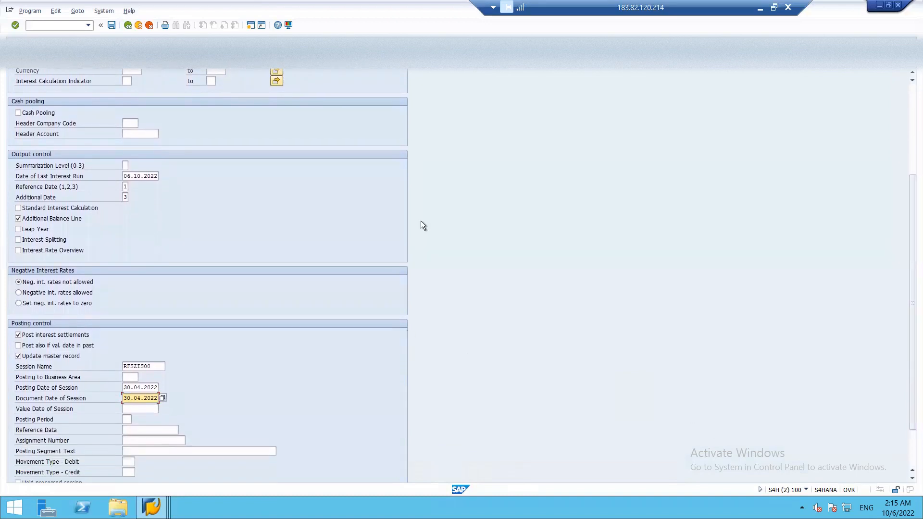
pyautogui.click(13, 57)
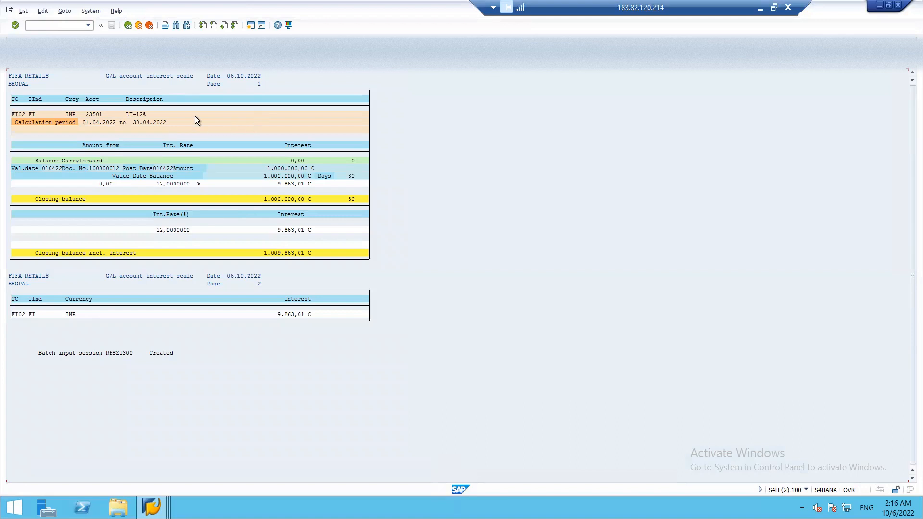
# Open the batch input session overview from the interest scale report.
pyautogui.click(90, 11)
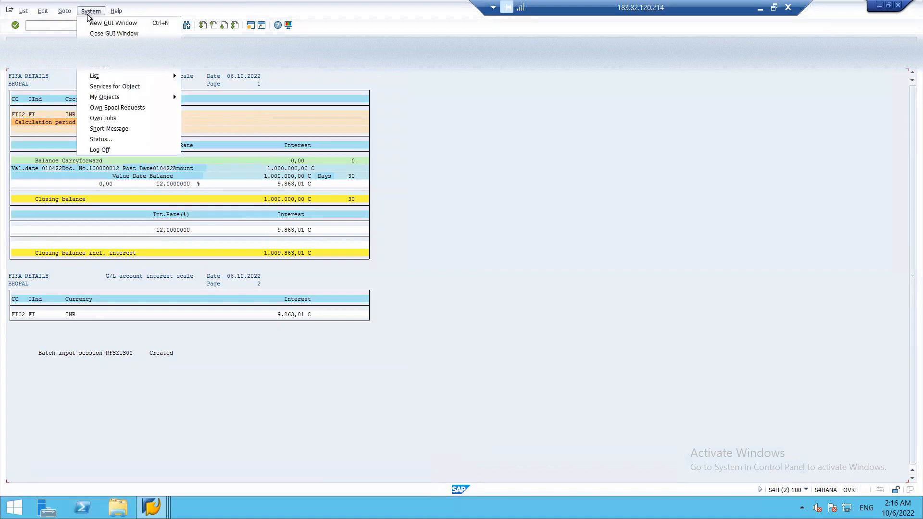
pyautogui.moveTo(101, 65)
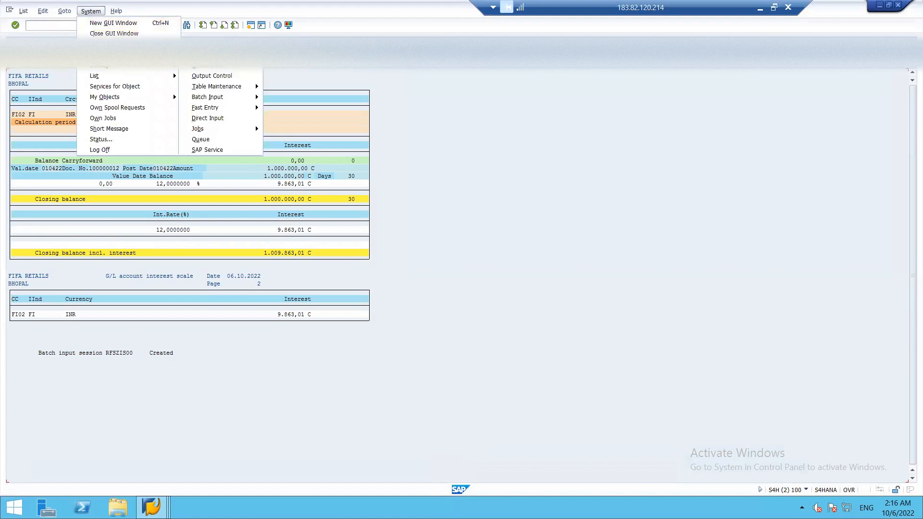
pyautogui.moveTo(212, 98)
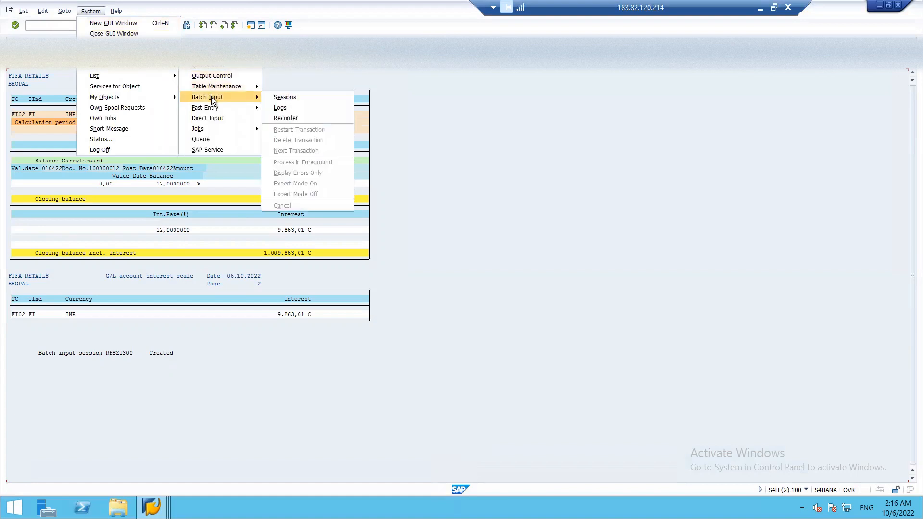
pyautogui.click(281, 98)
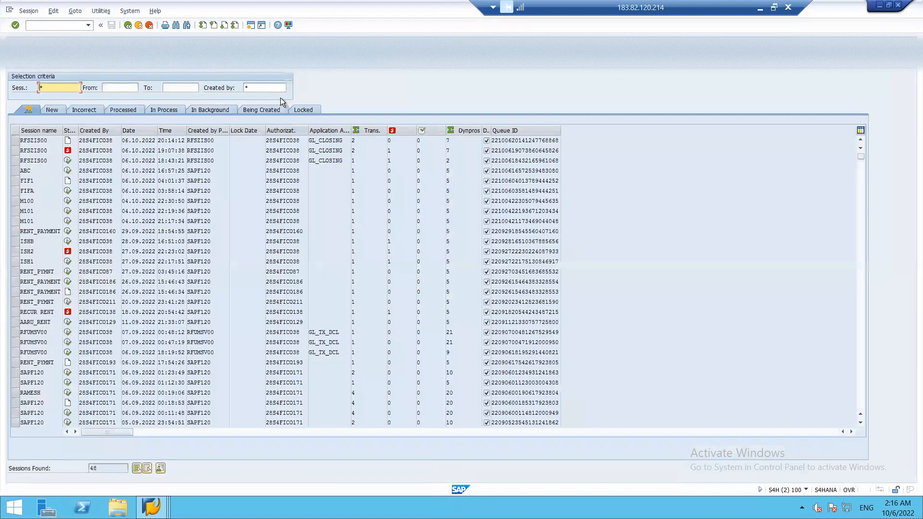
# Process the newest RFSZIS00 batch input session, displaying errors only.
pyautogui.click(16, 141)
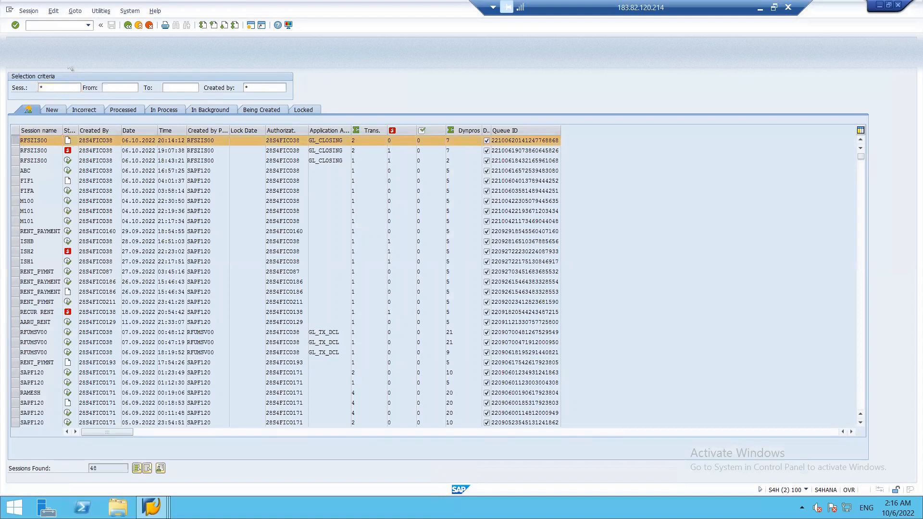
pyautogui.press('F8')
pyautogui.click(56, 166)
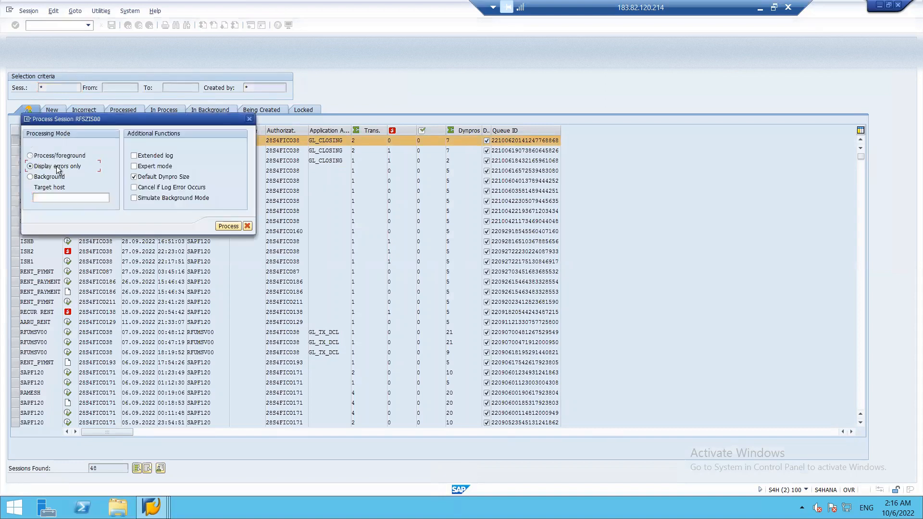
pyautogui.click(223, 224)
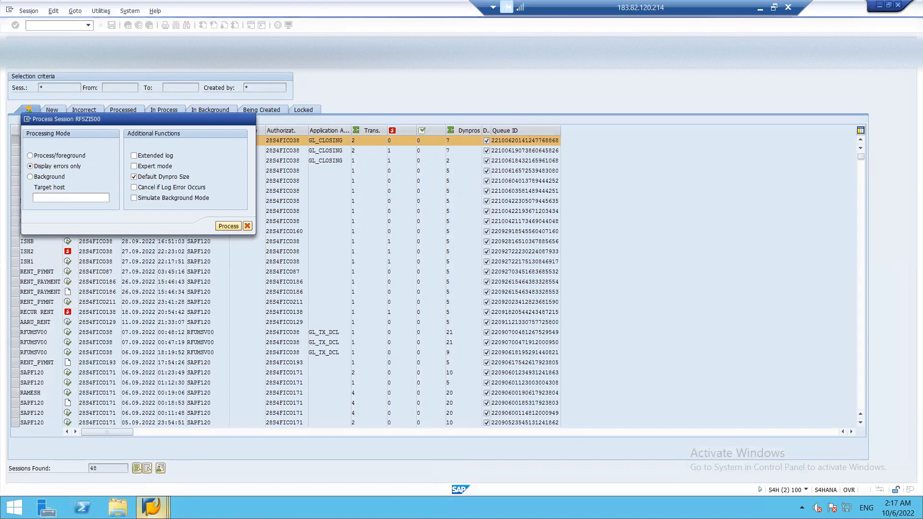
# Switch to the Edit G/L Account Centrally session, leave that transaction and open FS10N for the G/L balance display.
pyautogui.moveTo(169, 497)
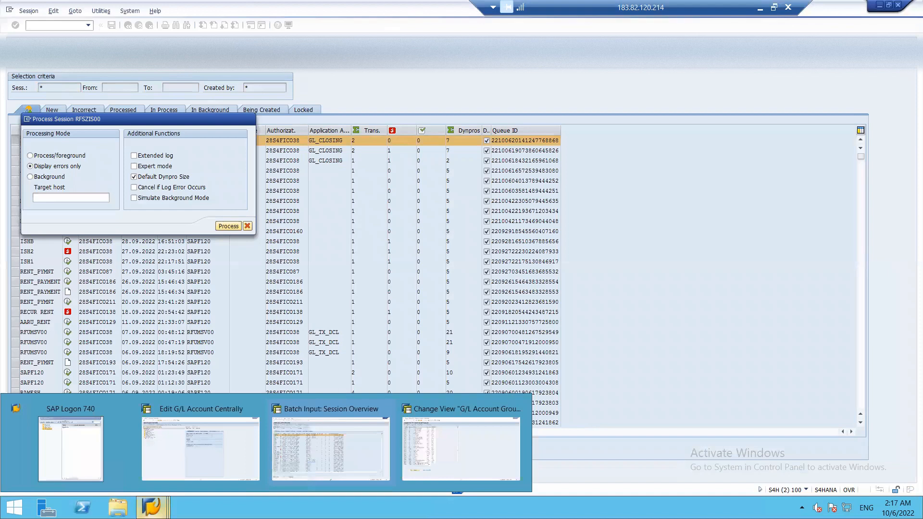
pyautogui.click(237, 471)
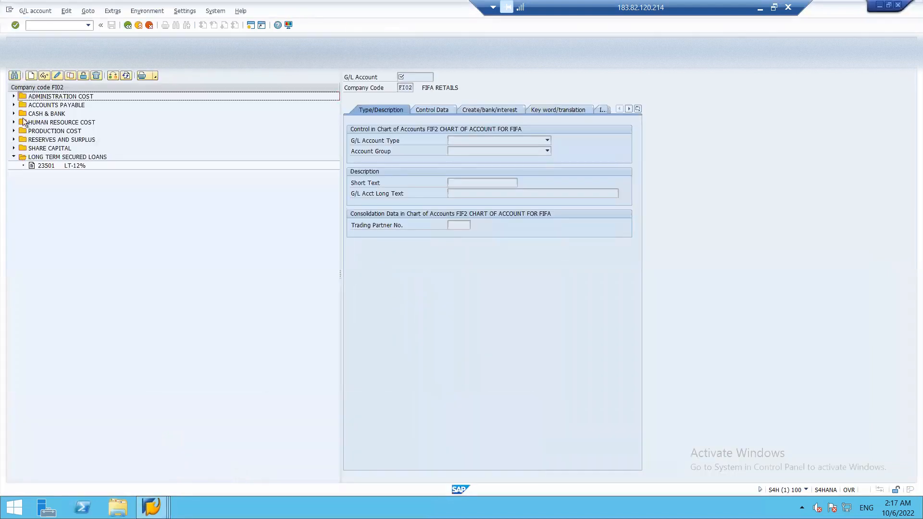
pyautogui.click(45, 23)
pyautogui.write('/N')
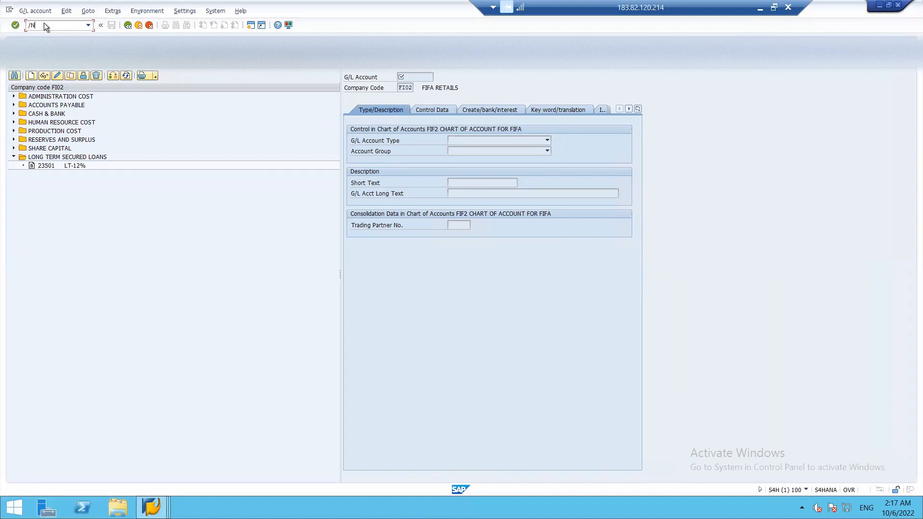
pyautogui.press('Return')
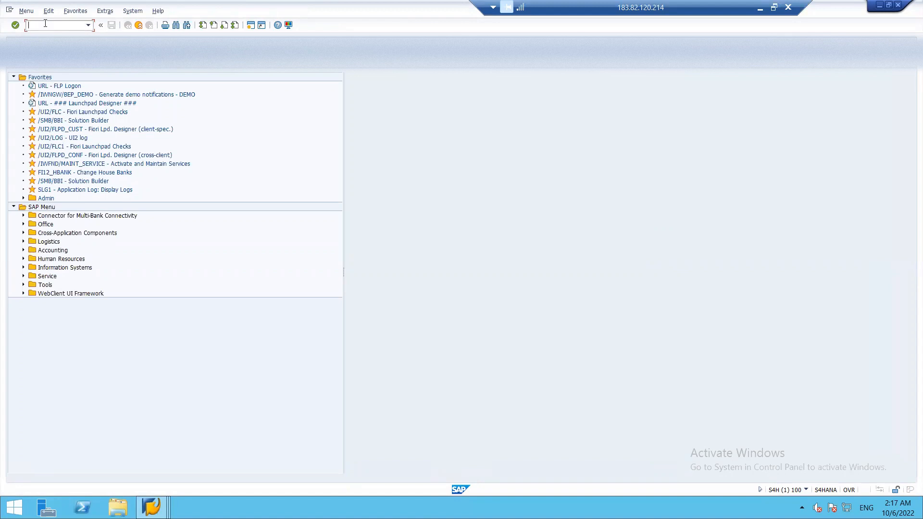
pyautogui.write('FS10N')
pyautogui.press('Return')
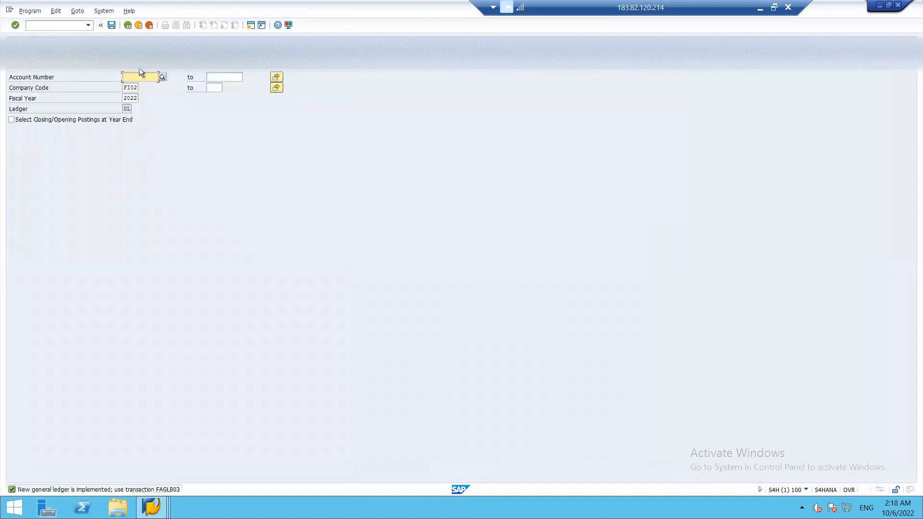
# Look up the LONG TERM LOAN 12% account and display its balances for company code FI02, fiscal year 2022.
pyautogui.click(163, 77)
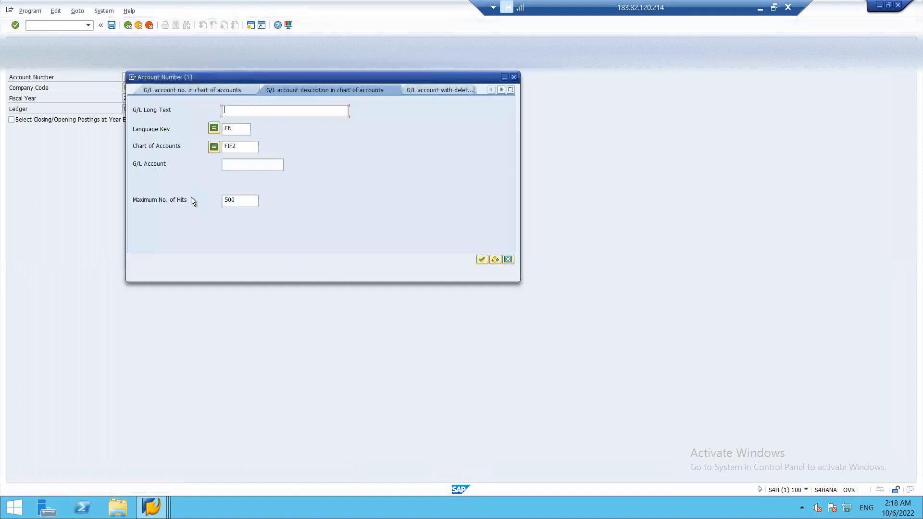
pyautogui.press('Return')
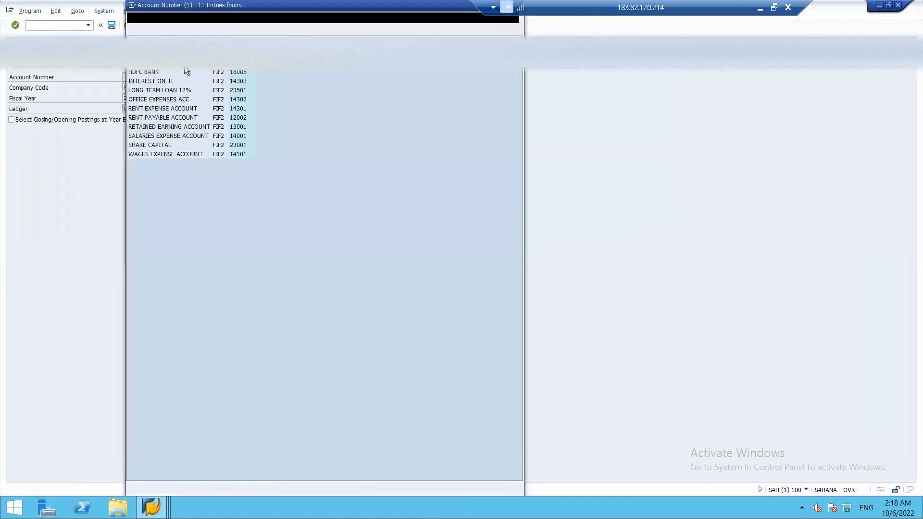
pyautogui.doubleClick(165, 92)
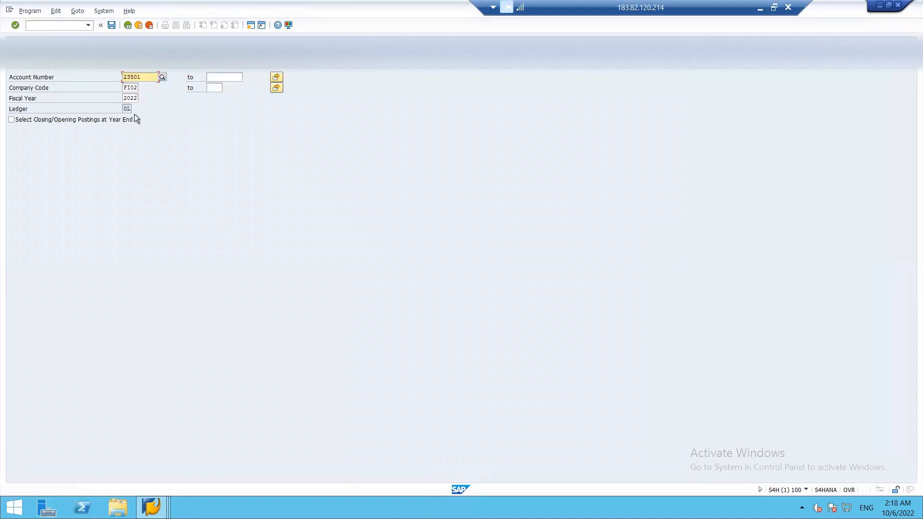
pyautogui.press('F8')
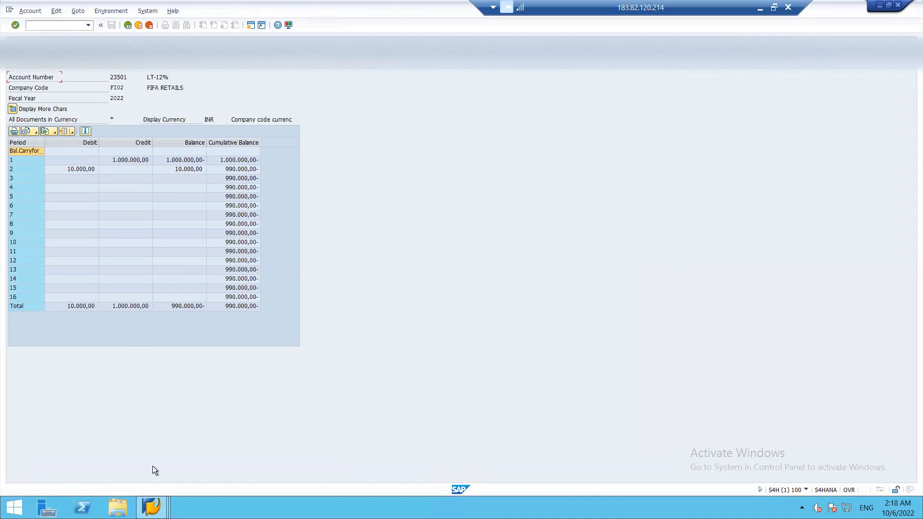
# Check the processing of the RFSZIS00 batch input session, and return to the loan account's balance display.
pyautogui.click(153, 508)
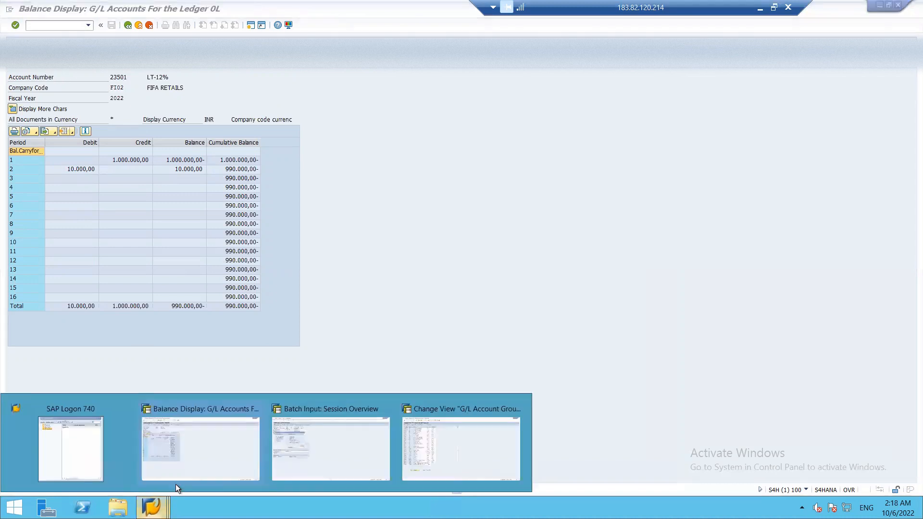
pyautogui.click(294, 469)
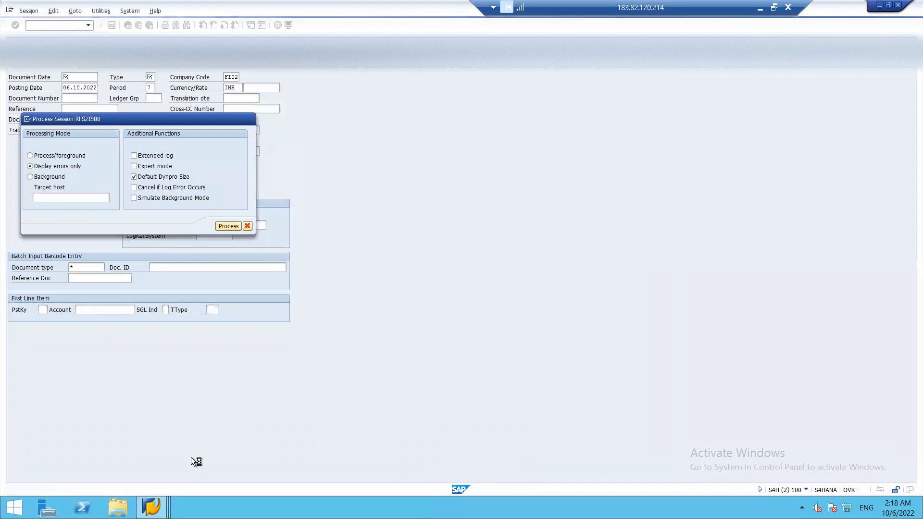
pyautogui.moveTo(152, 507)
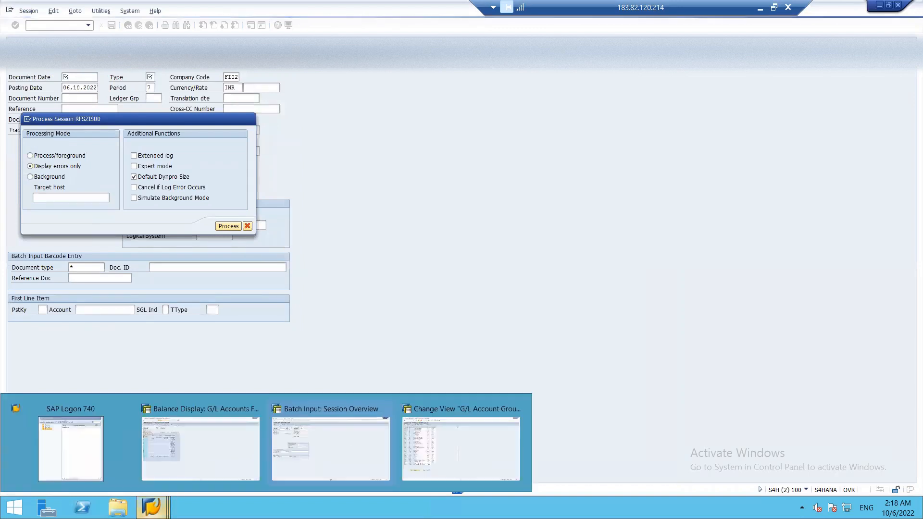
pyautogui.click(215, 454)
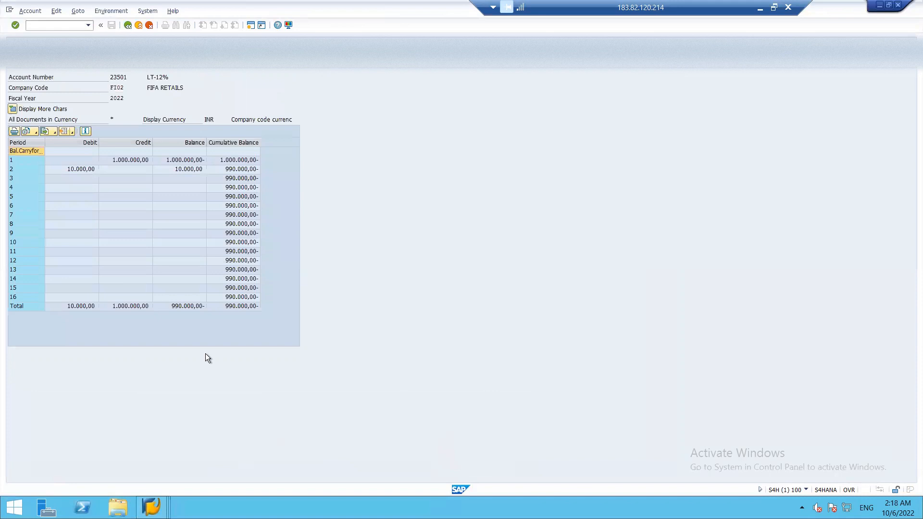